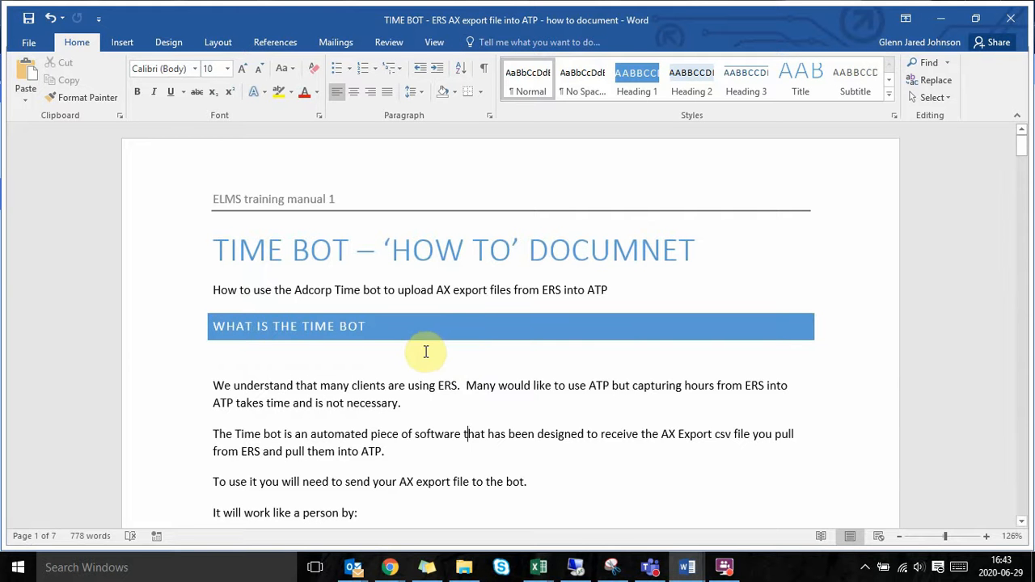
Step: Read the Time Bot how-to document from the introduction through the start of the section on downloading the ERS AX export file
scroll(348, 335, down, 3)
scroll(349, 335, down, 15)
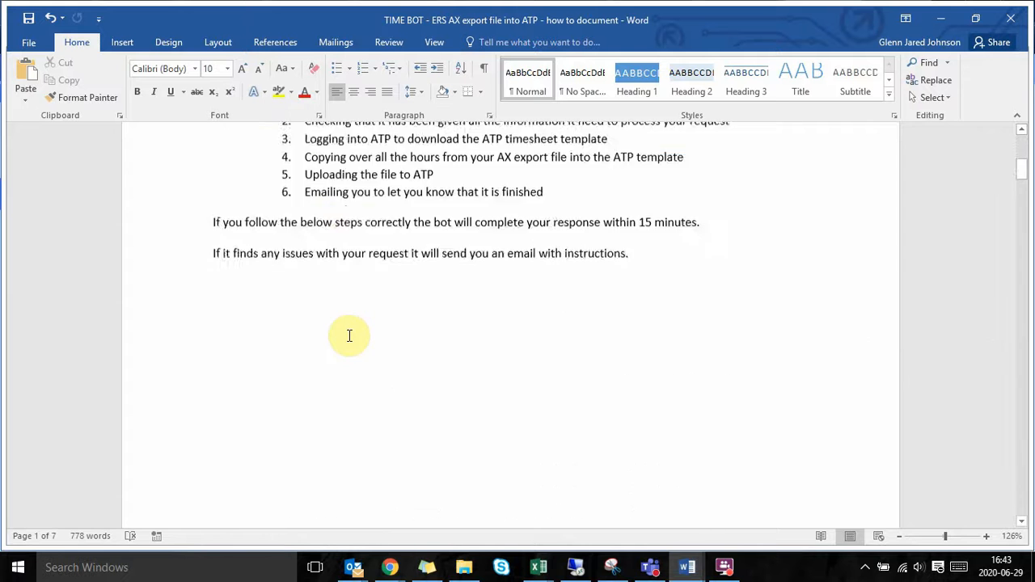
scroll(348, 335, down, 2)
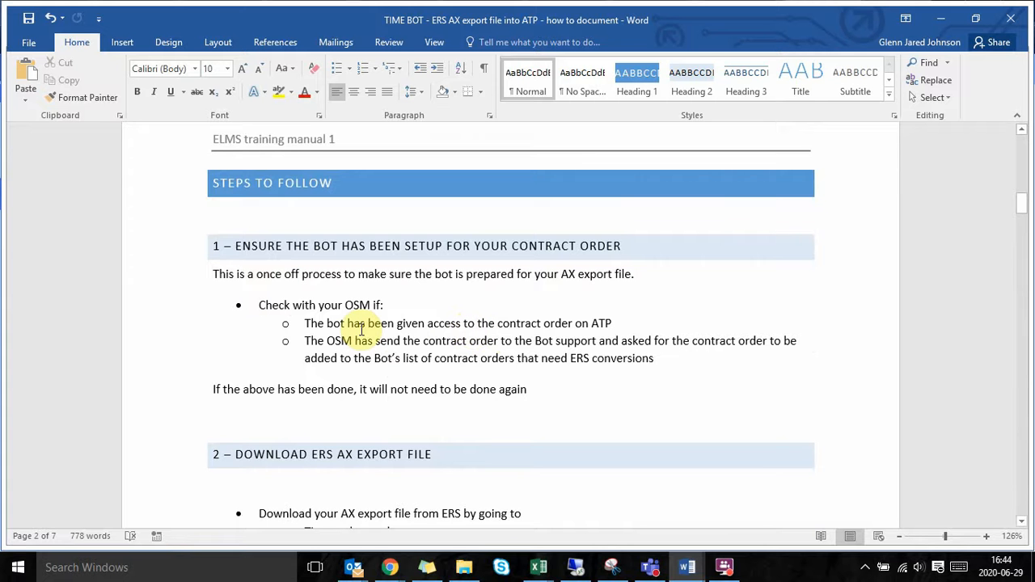
scroll(410, 341, down, 1)
scroll(410, 341, down, 2)
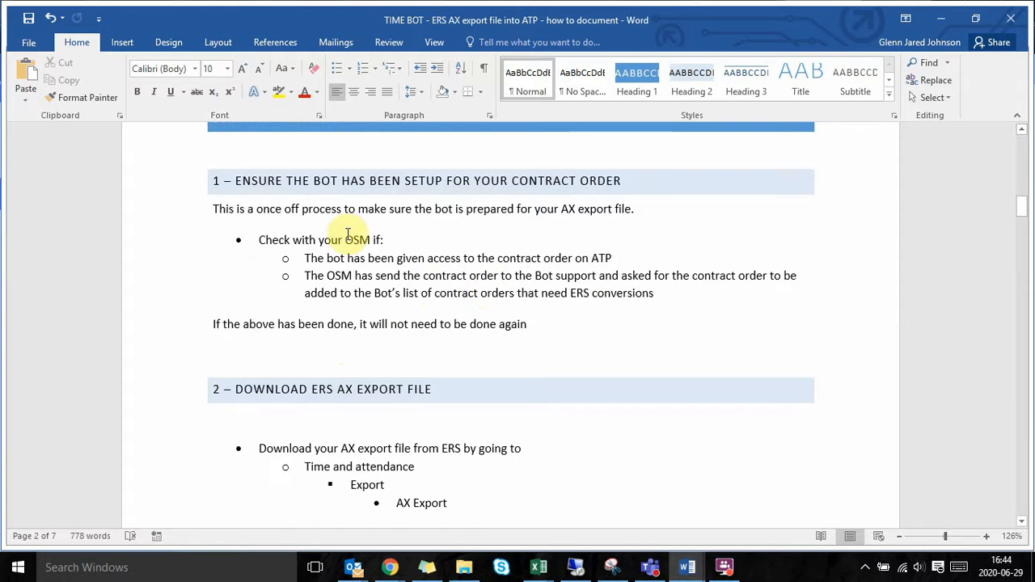
scroll(453, 300, down, 3)
scroll(448, 302, down, 1)
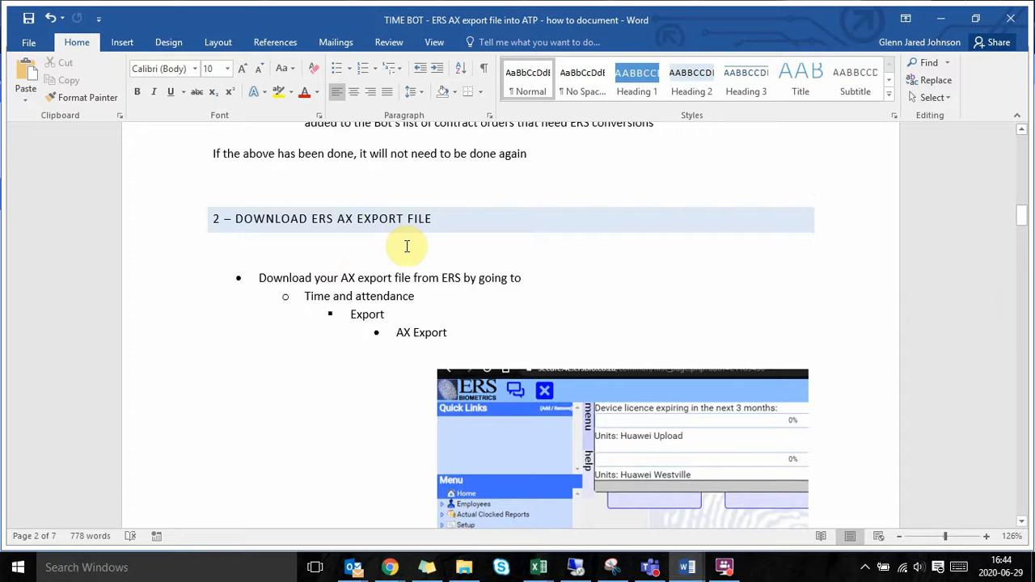
Step: Switch to the ERSBio site in Chrome and open the AX Export page under Time & Attendance exports
mouse_move(391, 563)
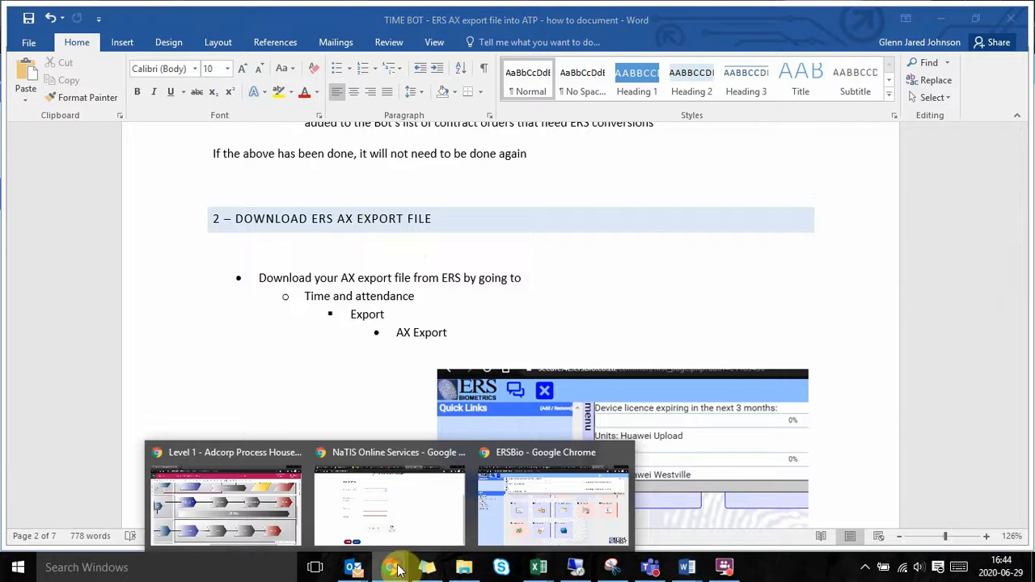
click(571, 540)
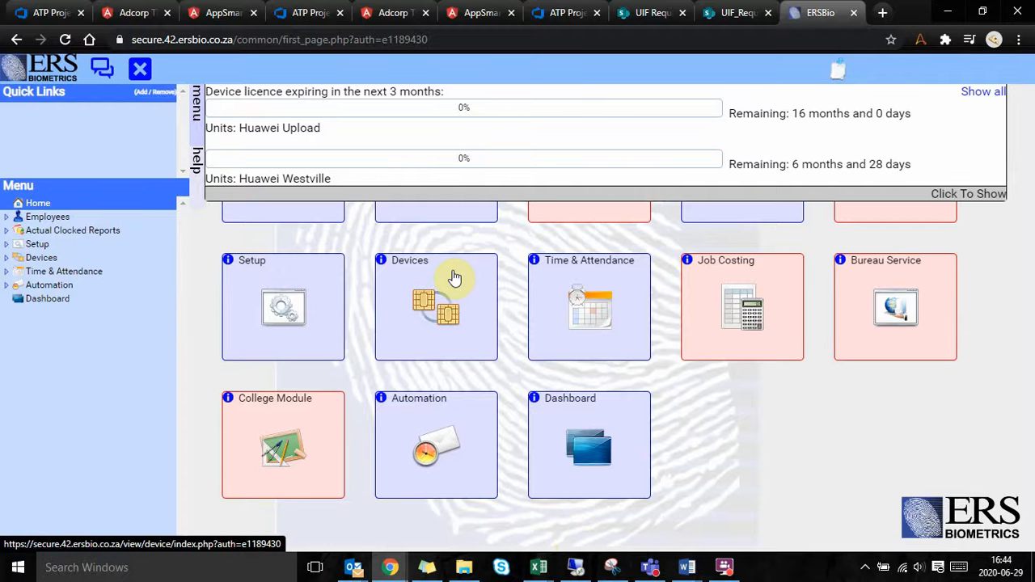
click(6, 272)
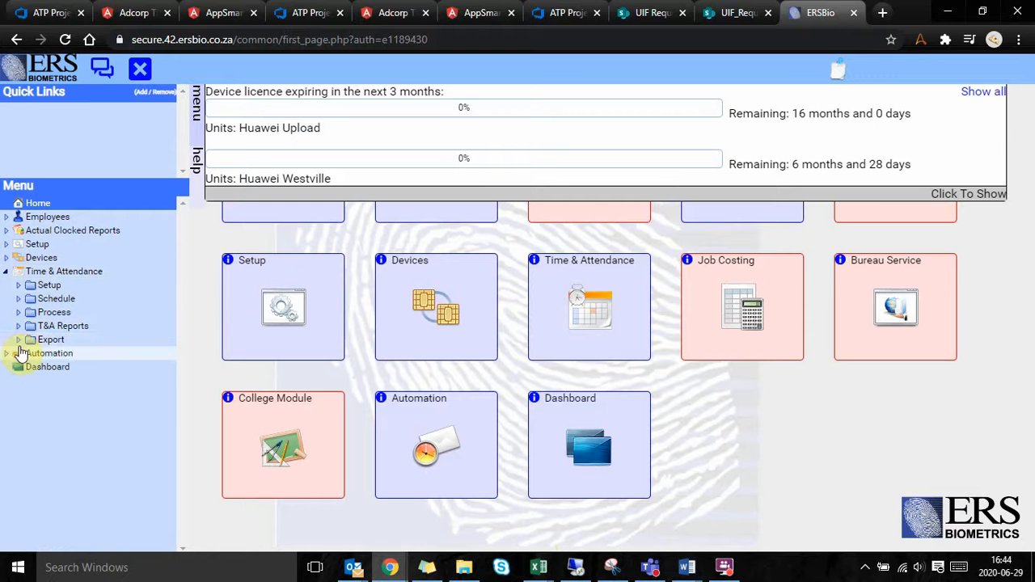
click(19, 341)
click(57, 381)
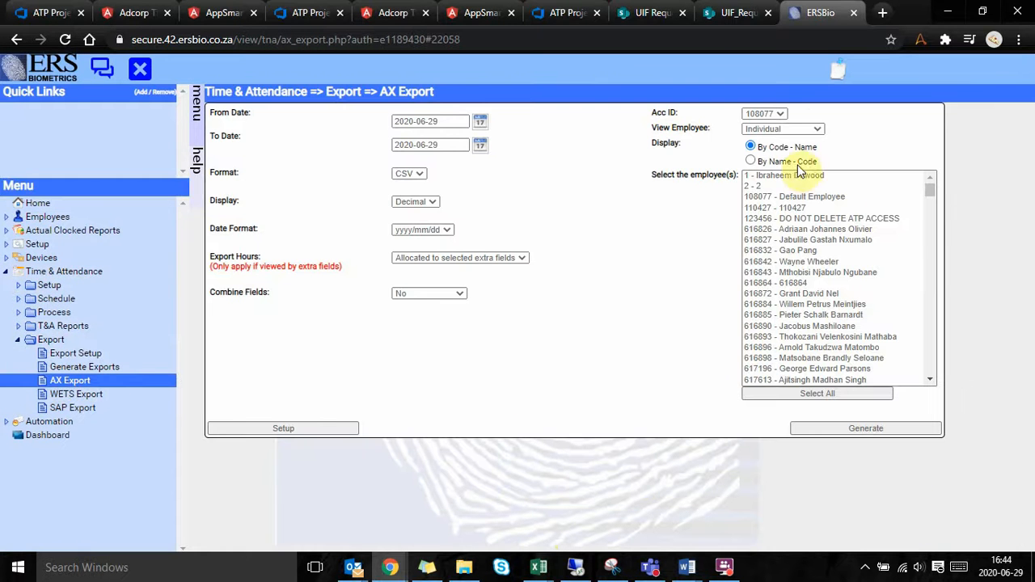
Step: Select a block of consecutive employees in the individual employee list for the export
click(792, 241)
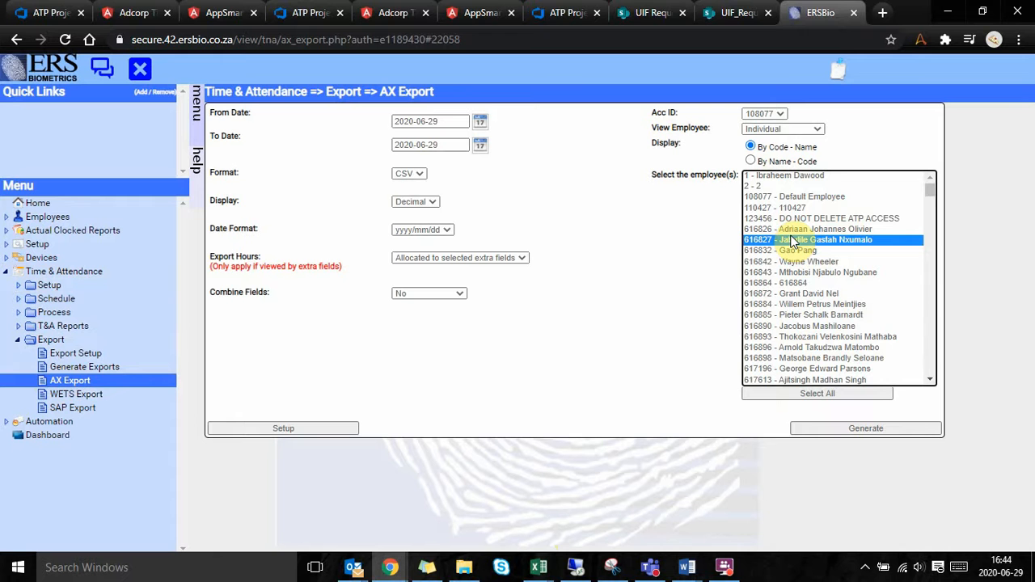
click(807, 347)
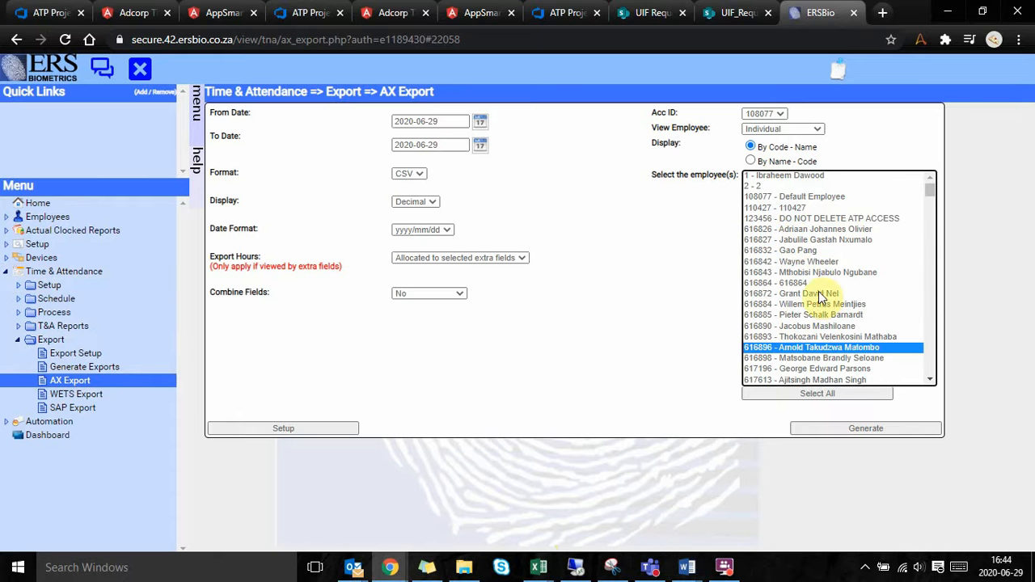
shift+click(785, 218)
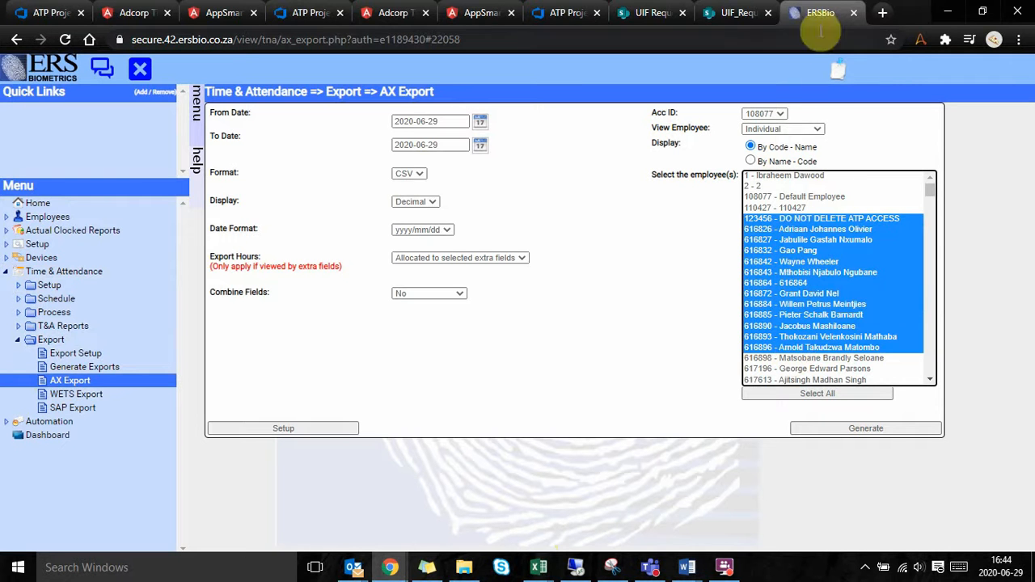
Step: View employees by Position and select the Admin Assistant, Admin Clerk and Driver Code C (10) positions
click(797, 130)
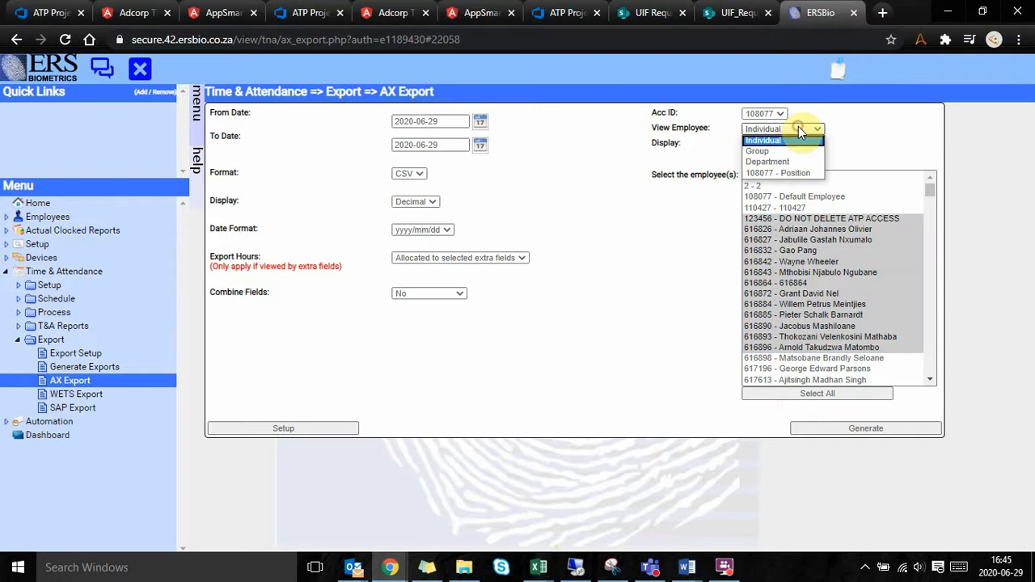
click(782, 173)
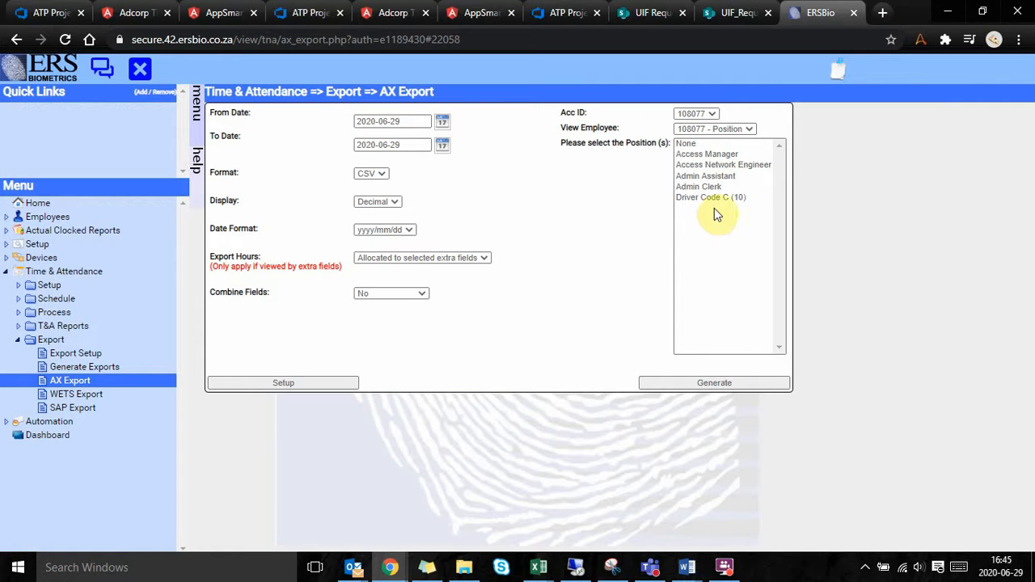
drag(712, 197, 699, 176)
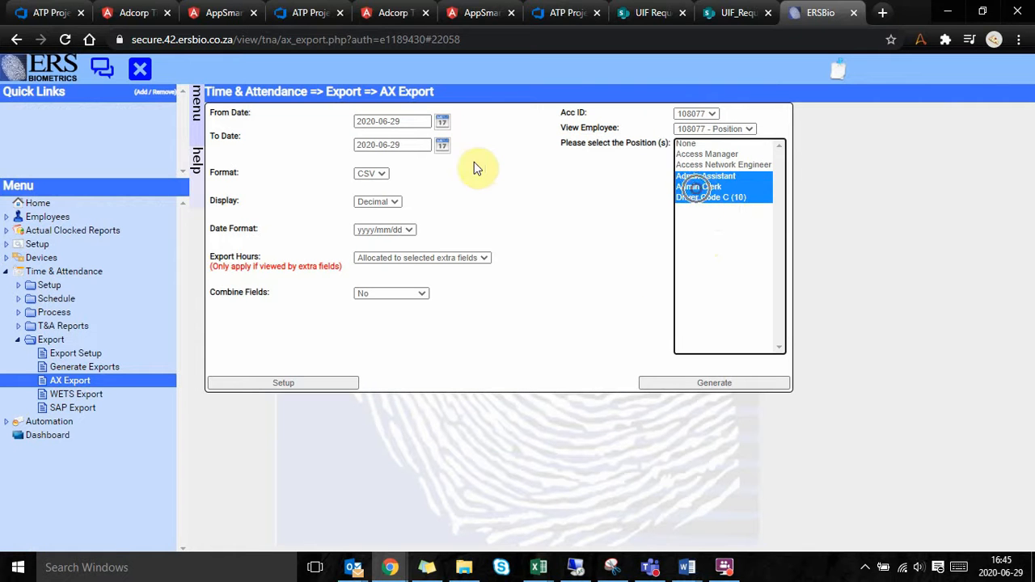
Step: Set the export period from 2020-06-01 to 2020-06-07
click(442, 122)
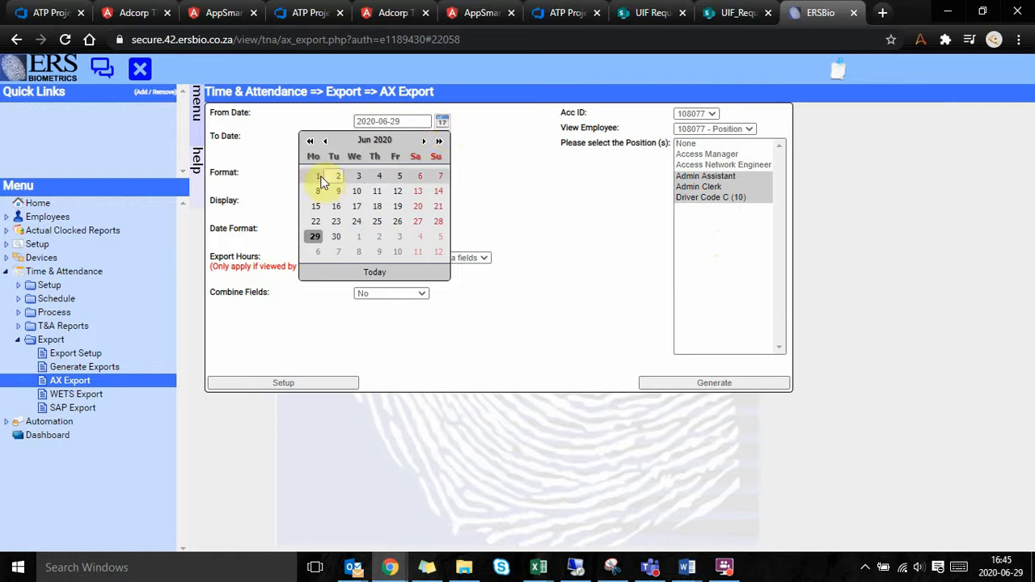
click(318, 178)
click(441, 145)
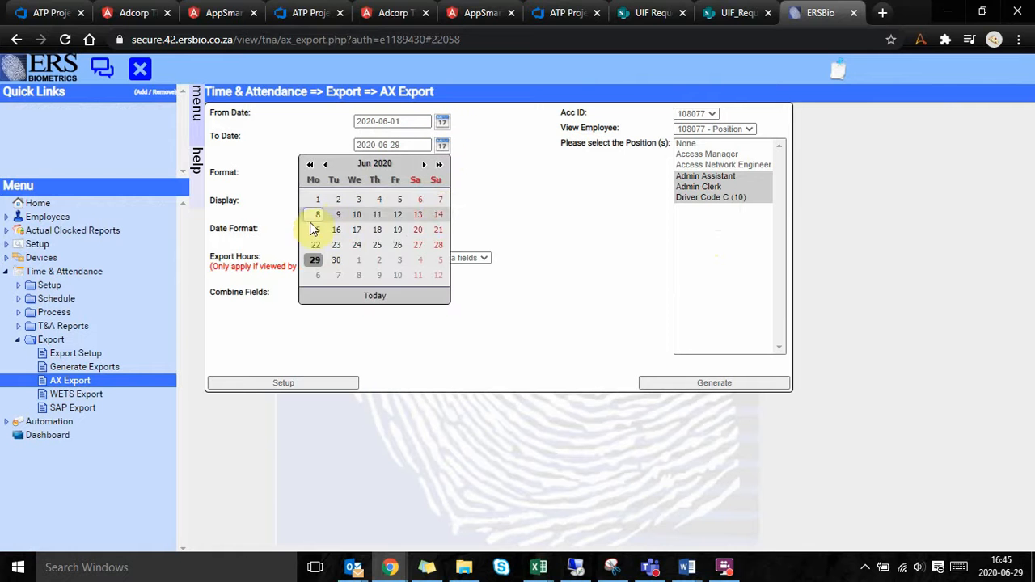
click(440, 200)
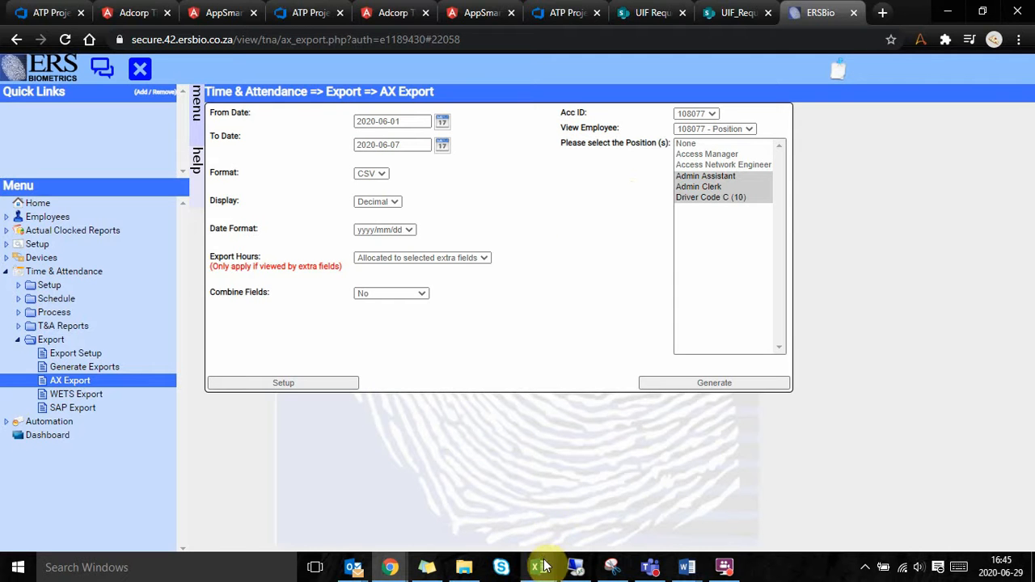
Step: Return to the TIME BOT how-to document in Word and go to the section on checking the AX export file
mouse_move(686, 567)
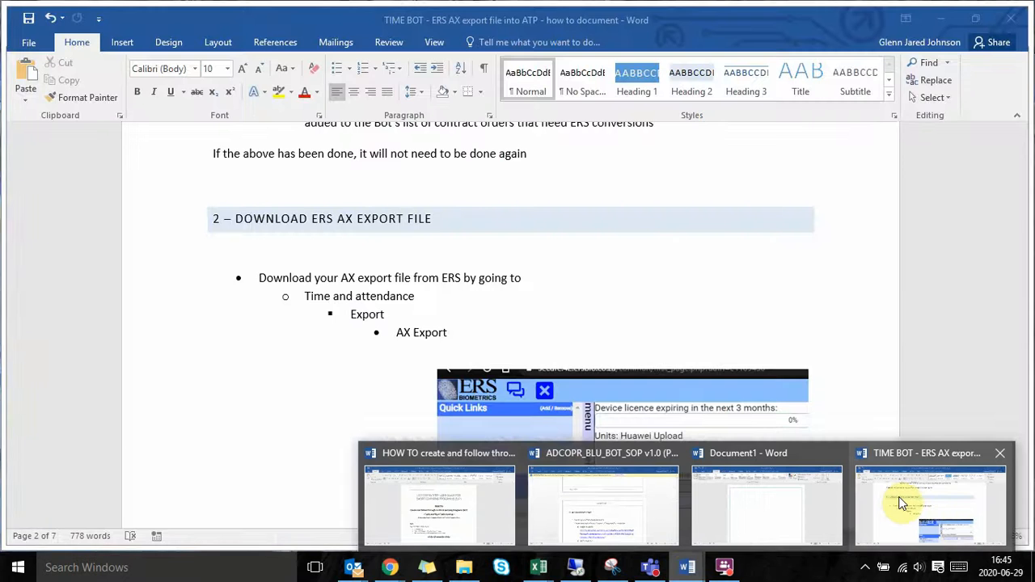
click(899, 502)
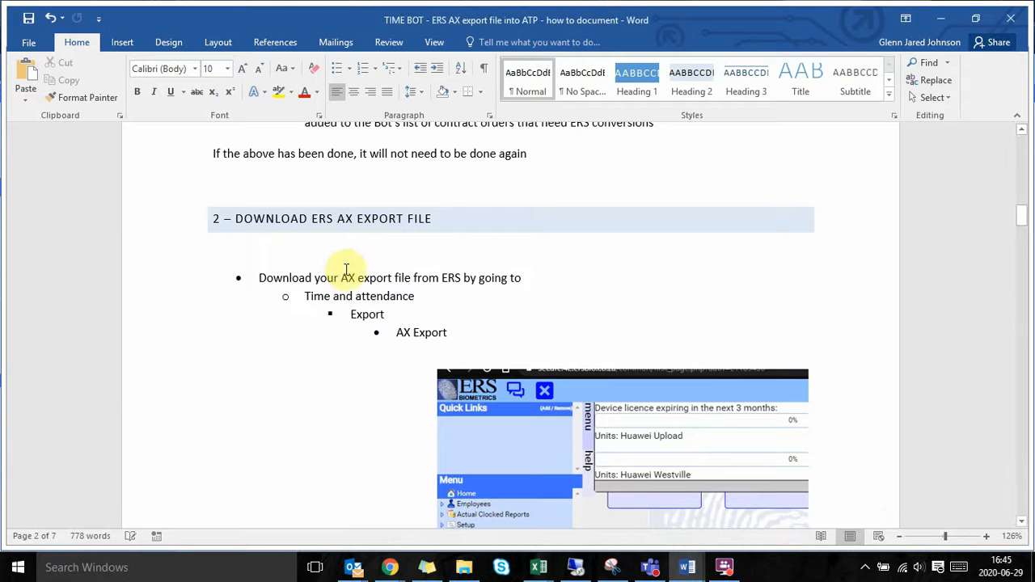
scroll(360, 311, down, 15)
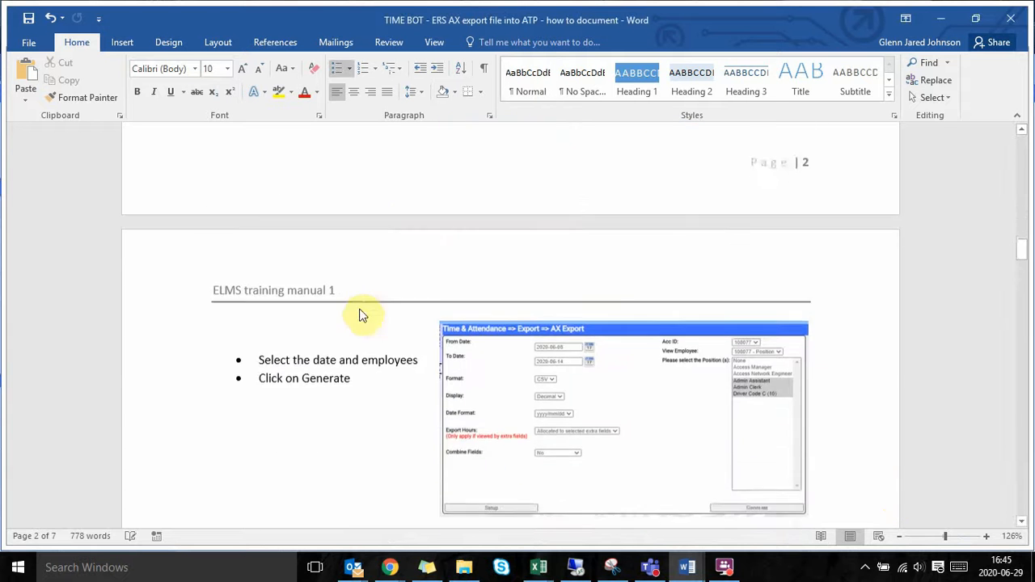
scroll(361, 313, down, 15)
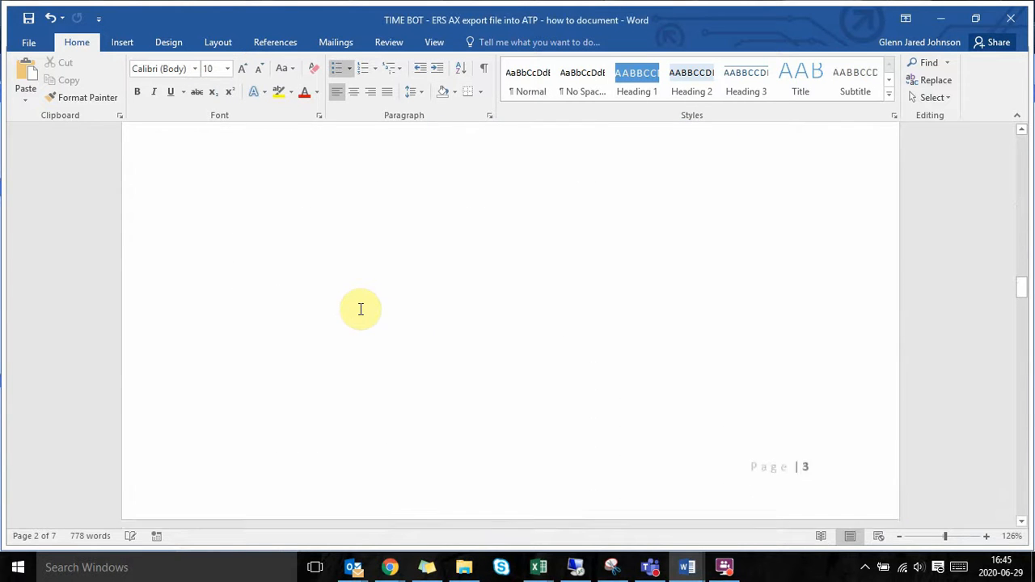
scroll(361, 310, down, 4)
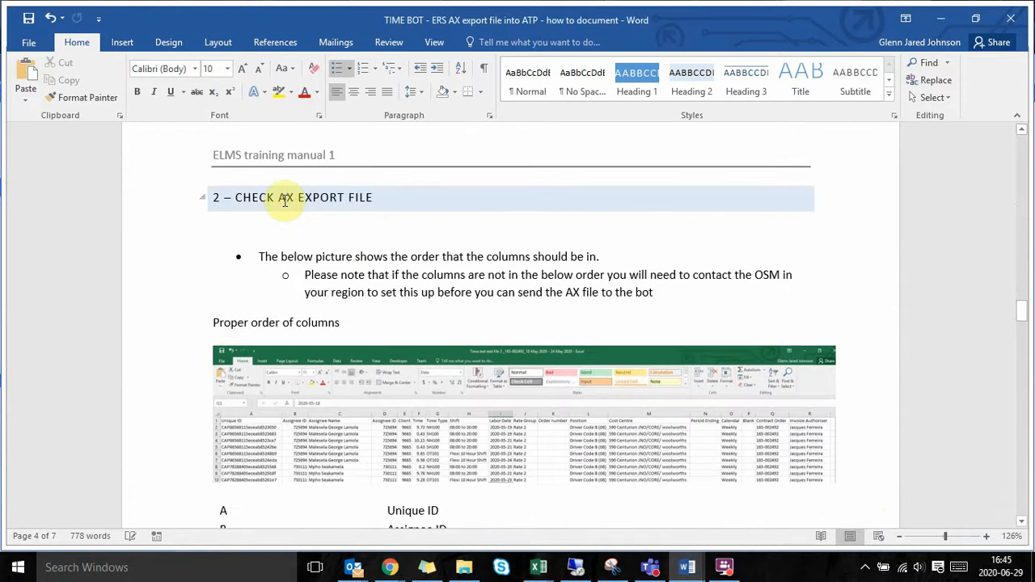
click(285, 199)
click(395, 201)
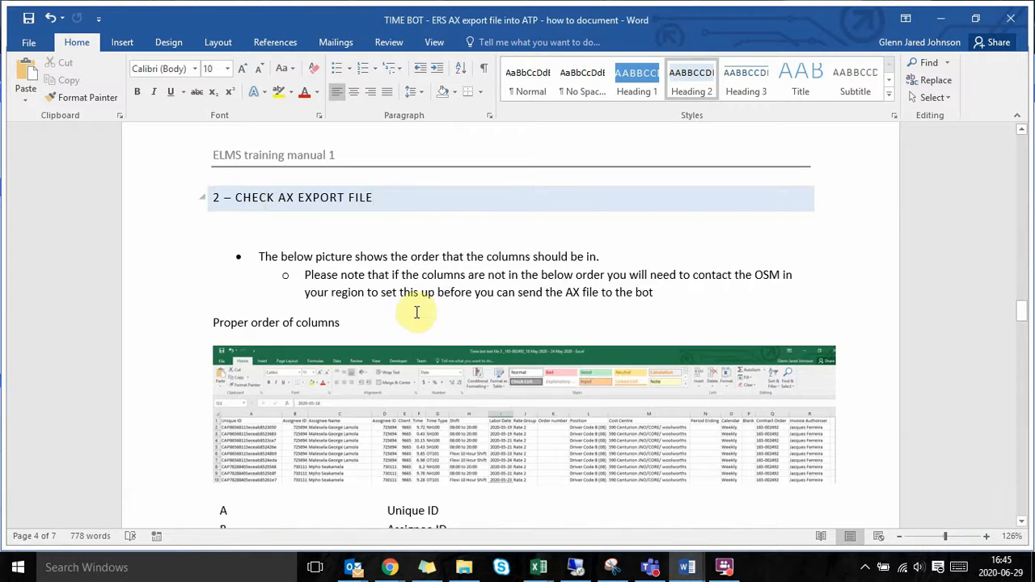
Step: Review the proper order of columns in the sample picture and the lettered column list
scroll(418, 330, down, 1)
scroll(418, 330, down, 1)
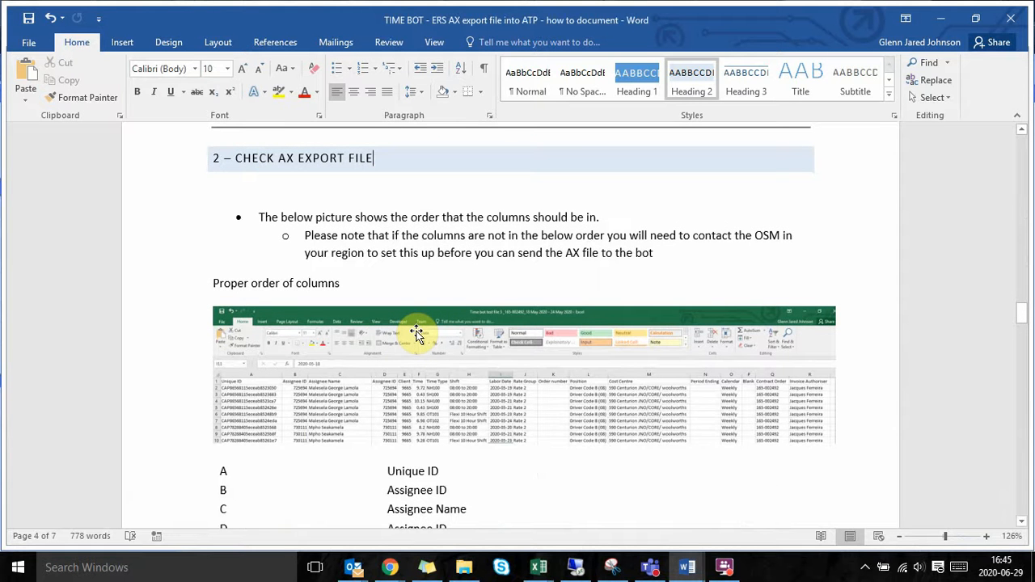
scroll(417, 333, down, 3)
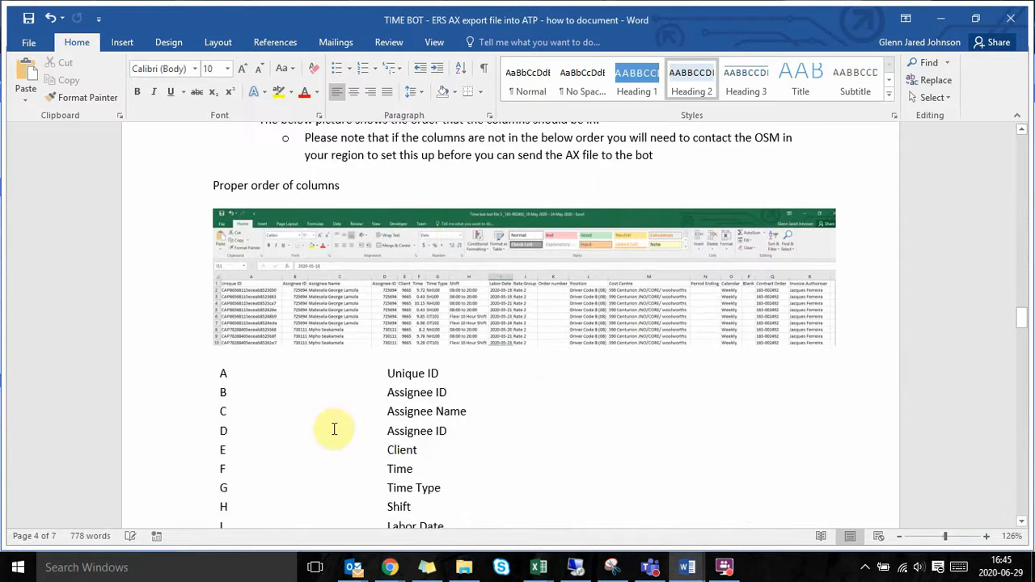
scroll(396, 442, down, 3)
scroll(415, 438, up, 6)
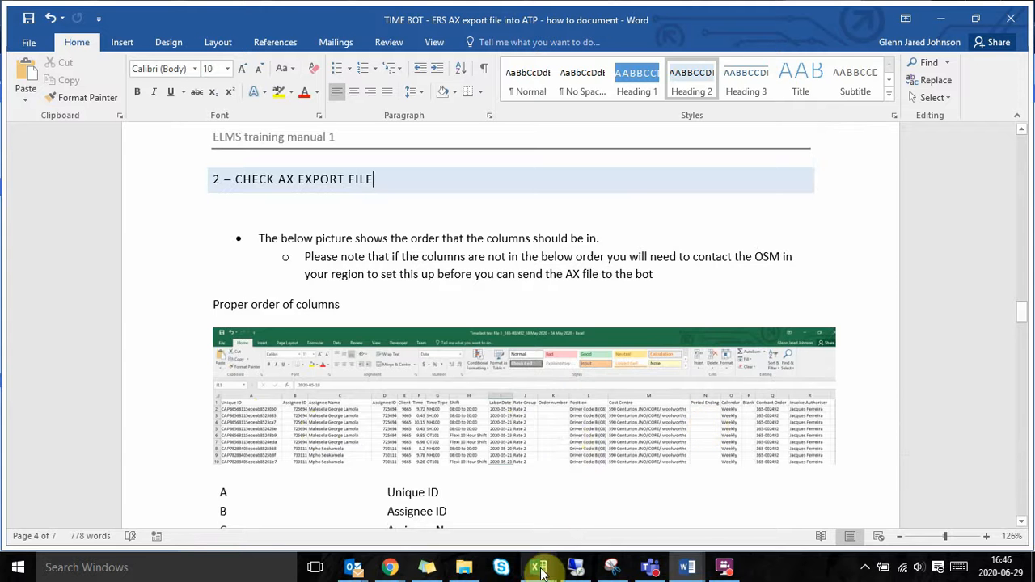
Step: Switch to the ERS AX export file in Excel and check the Unique ID, Assignee ID and Assignee Name columns
mouse_move(539, 567)
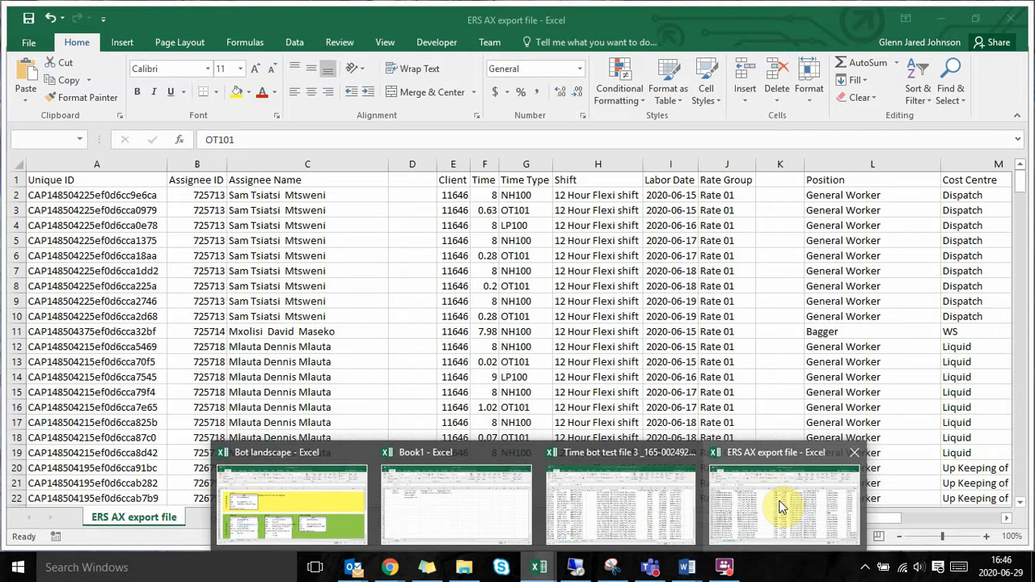
click(781, 507)
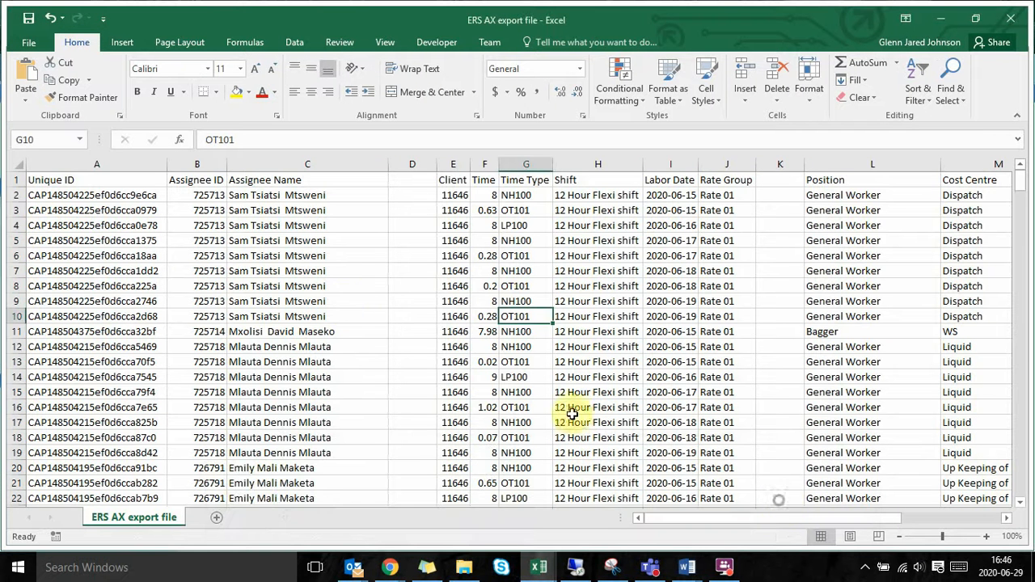
click(110, 180)
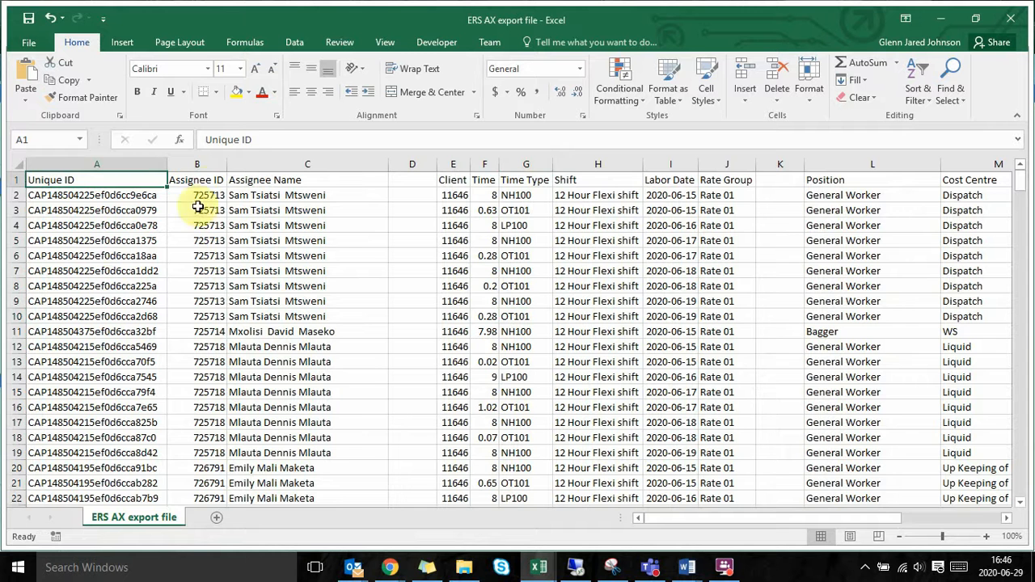
click(218, 164)
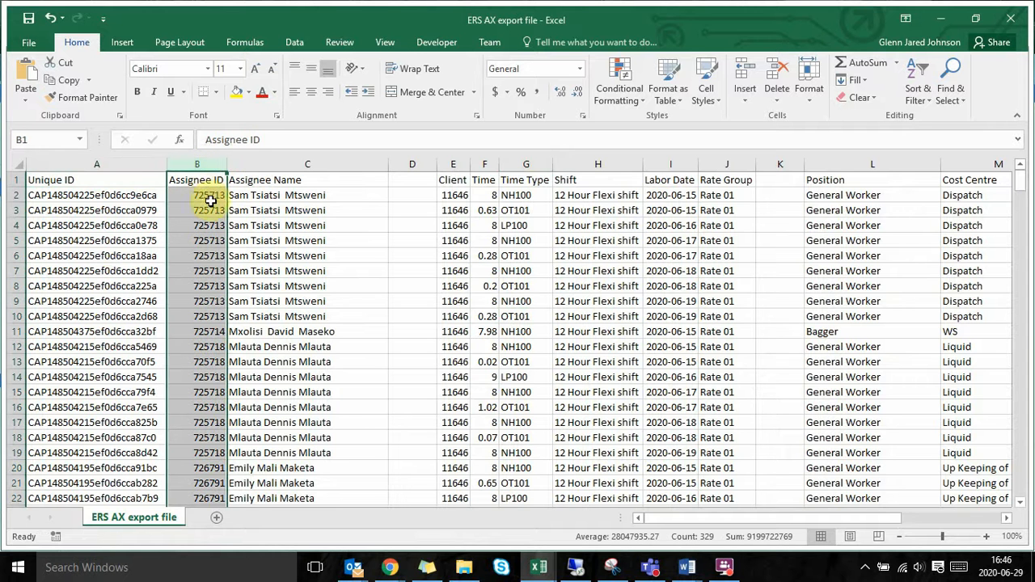
click(270, 199)
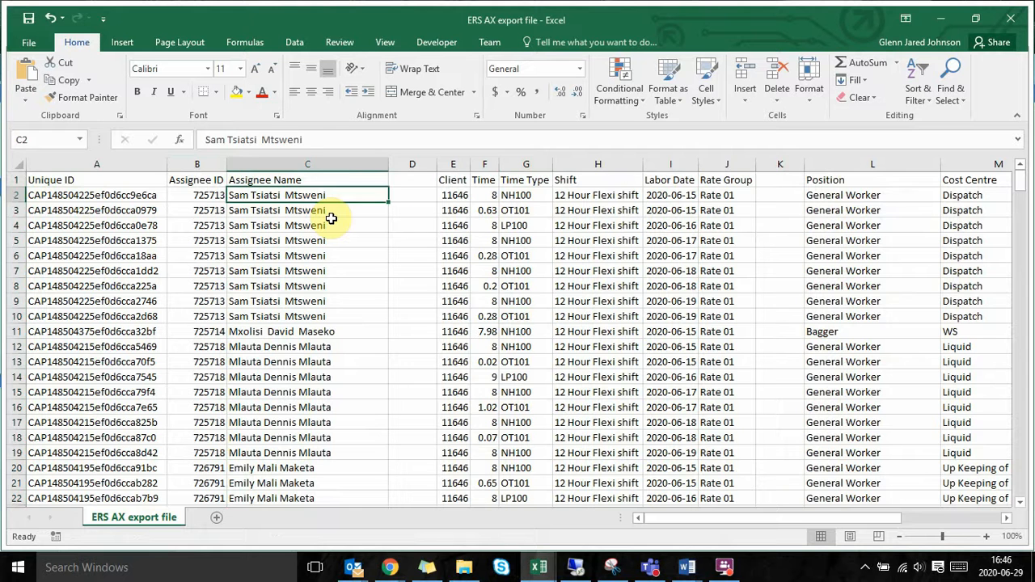
Step: Check the Client, Time and Time Type columns along the first data row of the export file
key(Right)
key(Right)
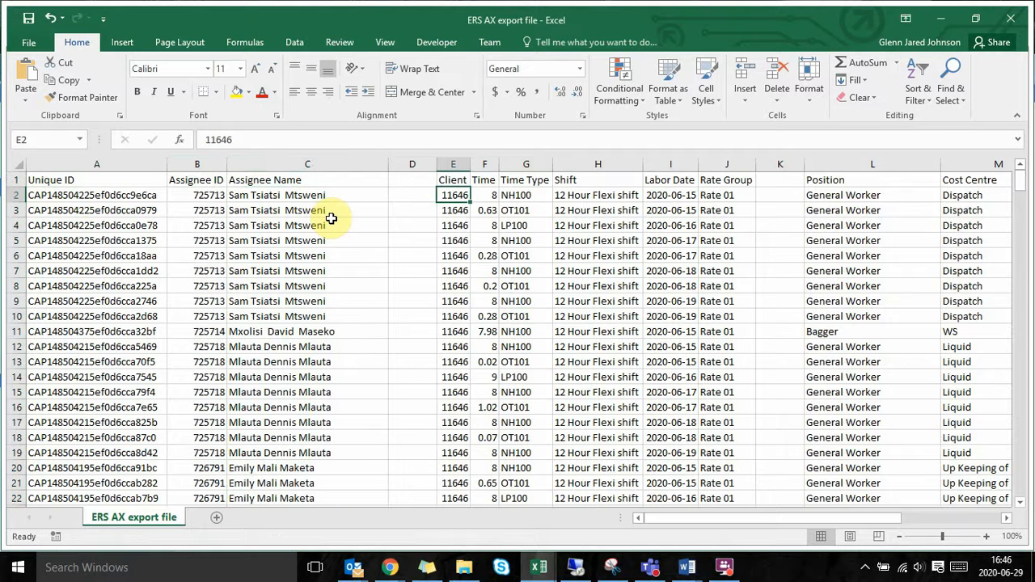
key(Right)
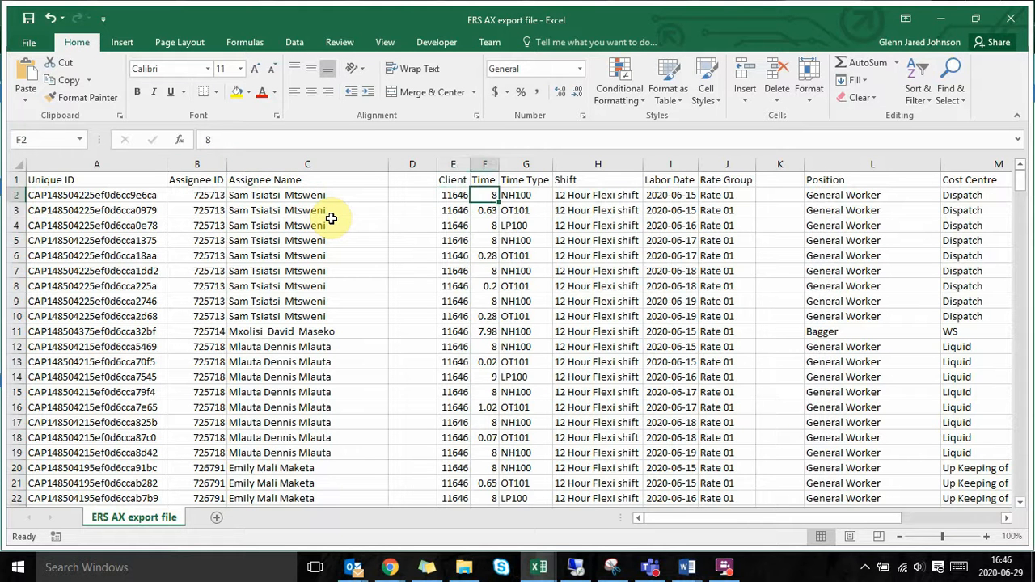
key(Left)
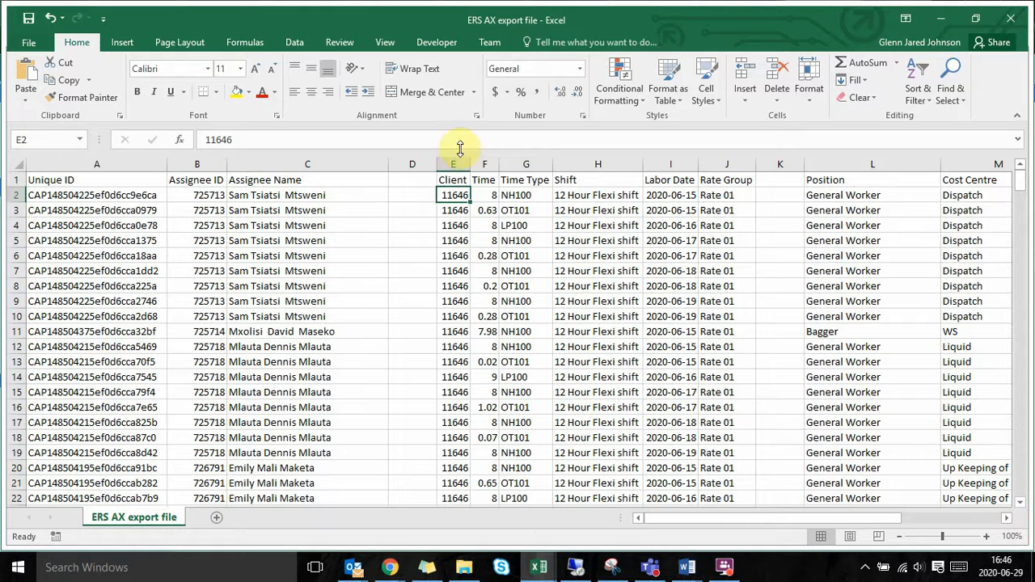
click(486, 210)
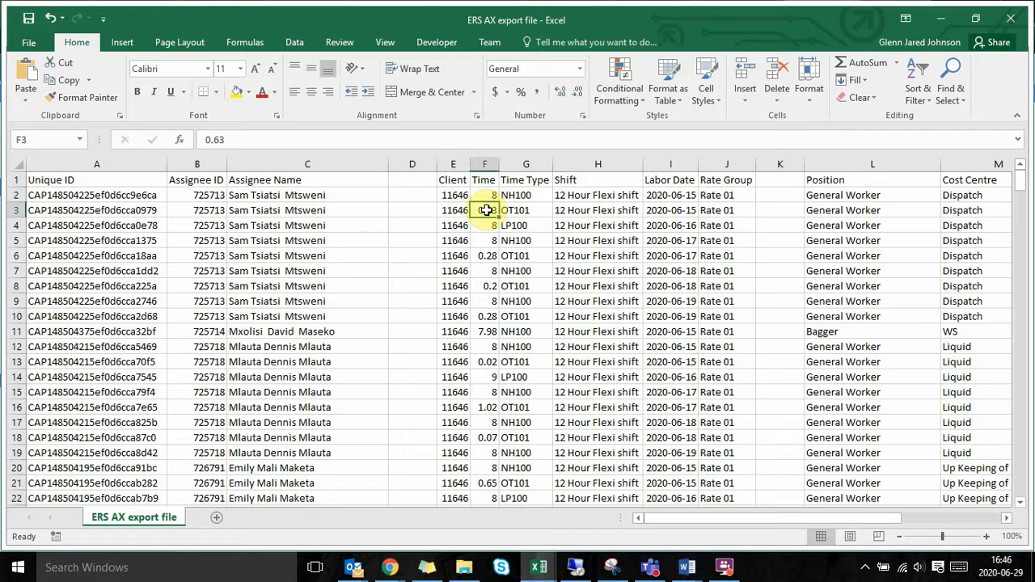
key(Up)
key(Right)
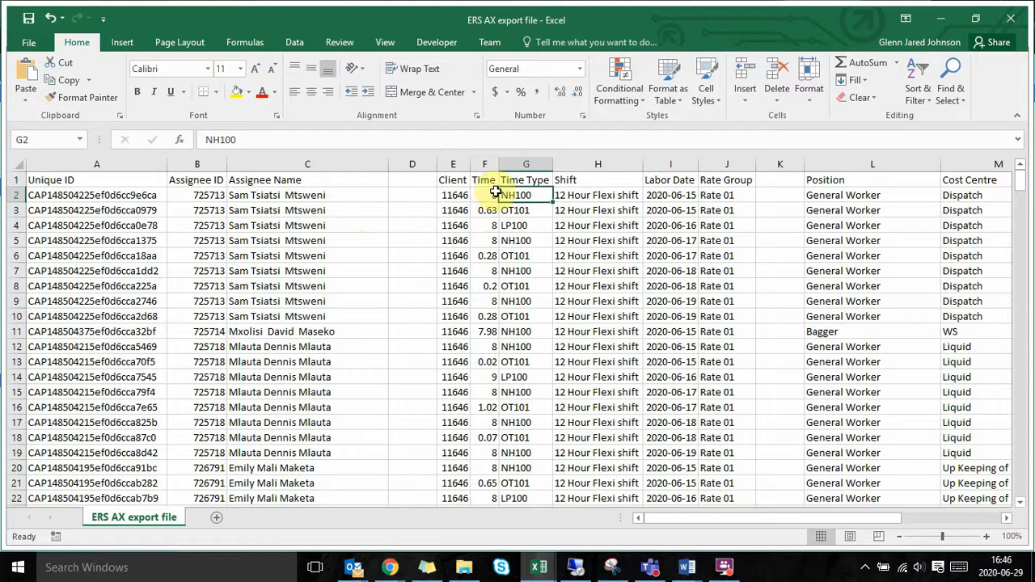
Step: Check the Time Type, Shift and Labor Date columns of the export file
click(523, 164)
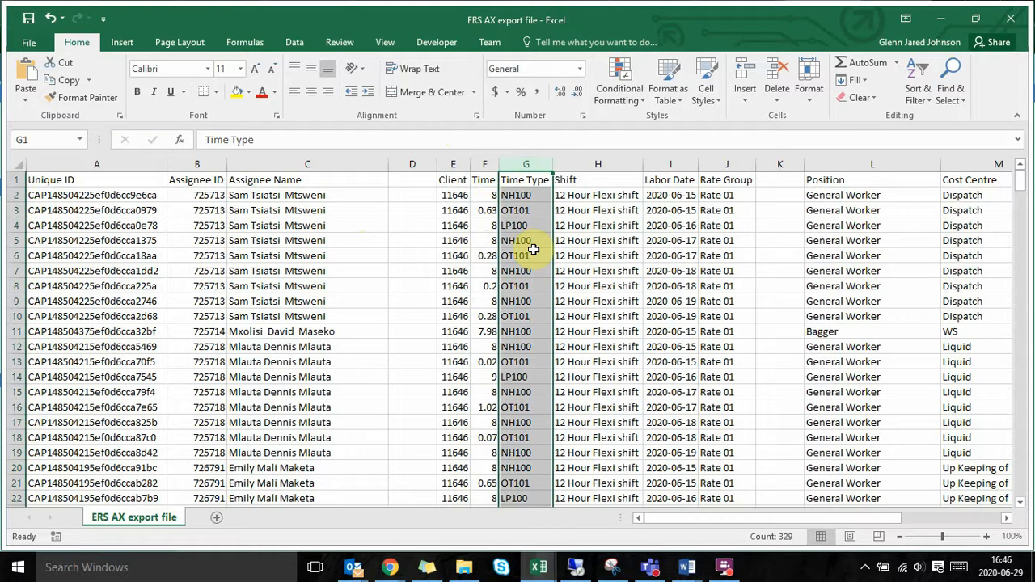
click(596, 196)
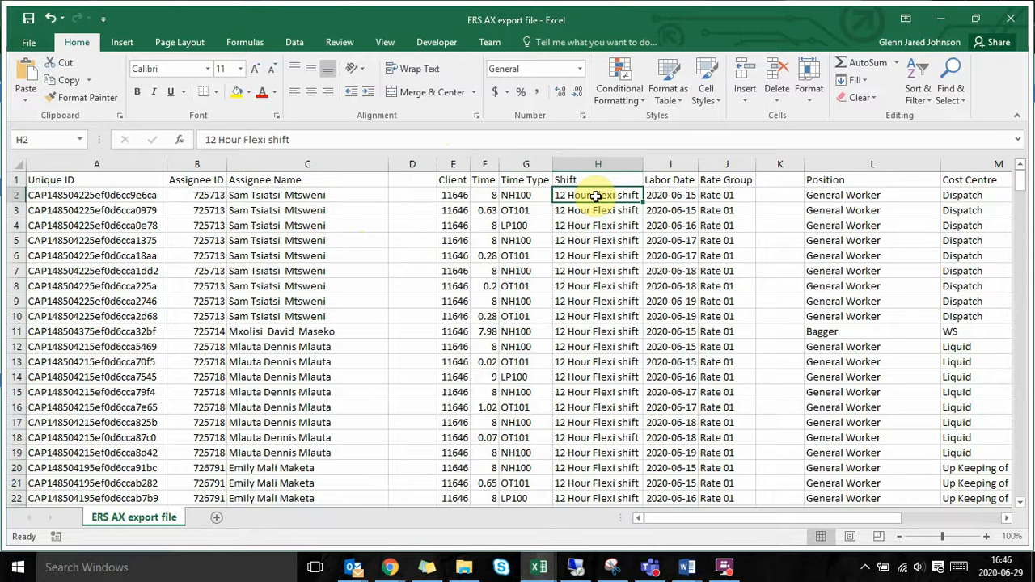
scroll(596, 197, right, 3)
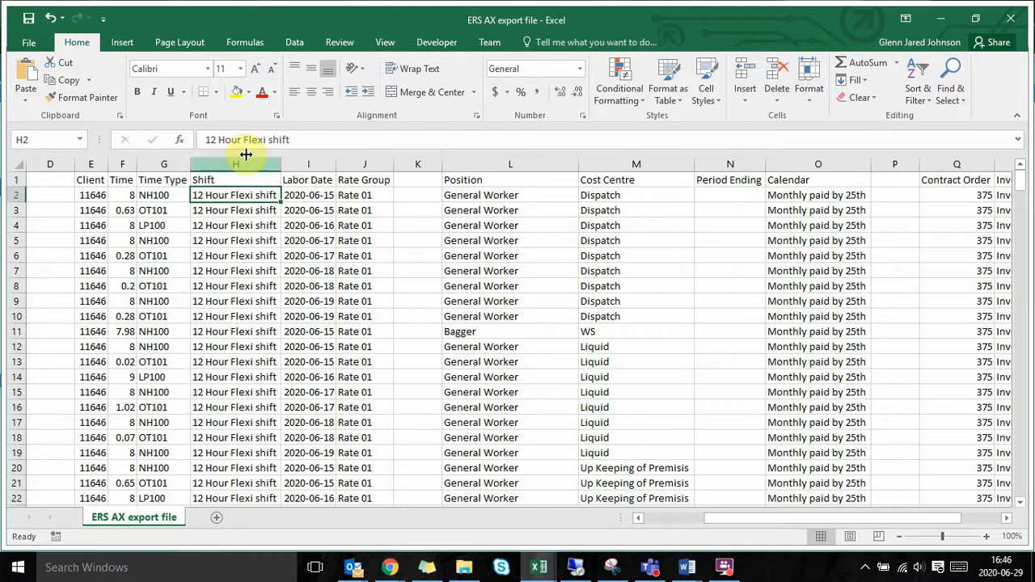
click(309, 196)
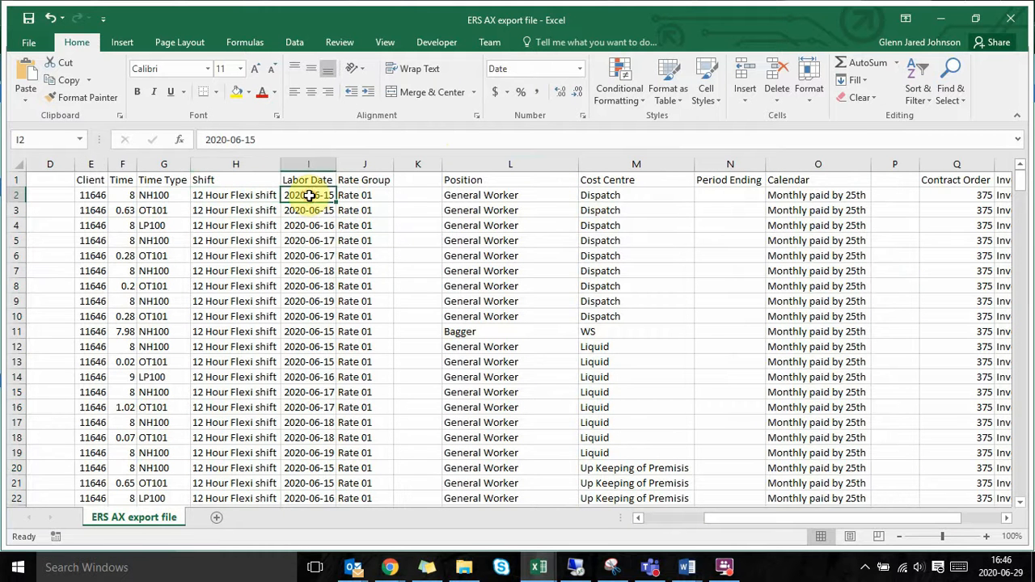
Step: Check the Rate Group column and the Position column of the export file
click(364, 197)
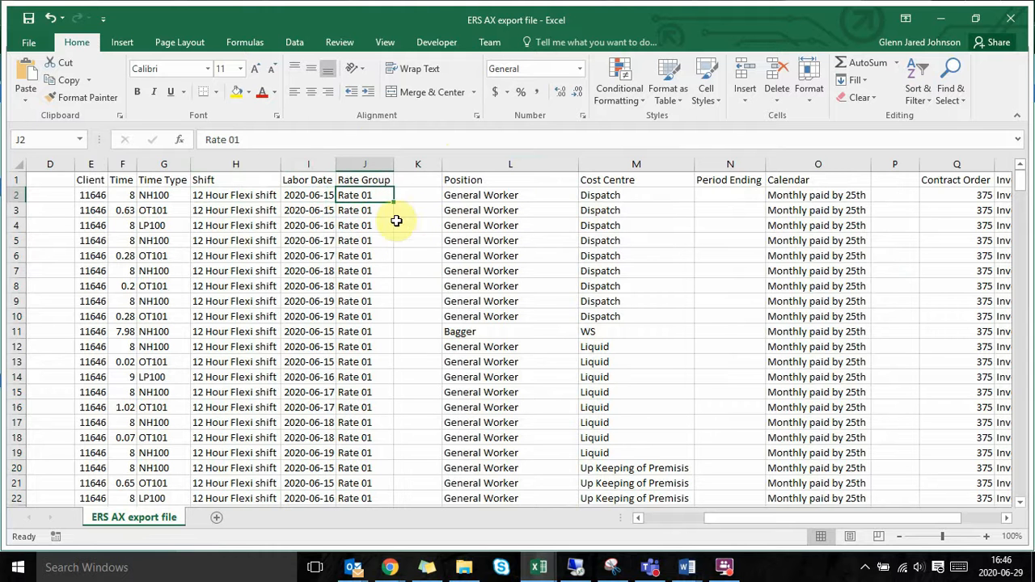
click(364, 165)
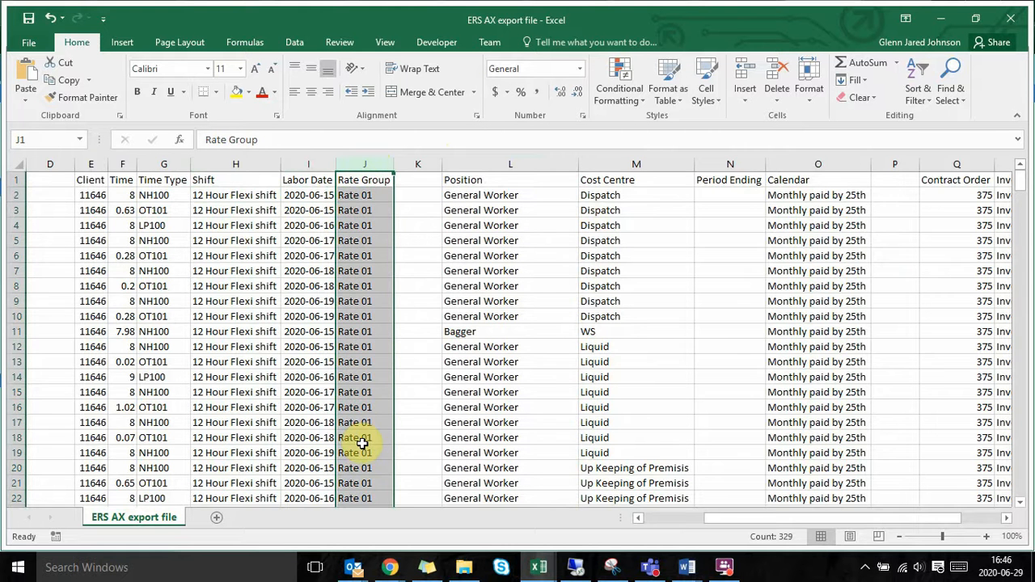
scroll(360, 440, down, 3)
scroll(360, 441, up, 3)
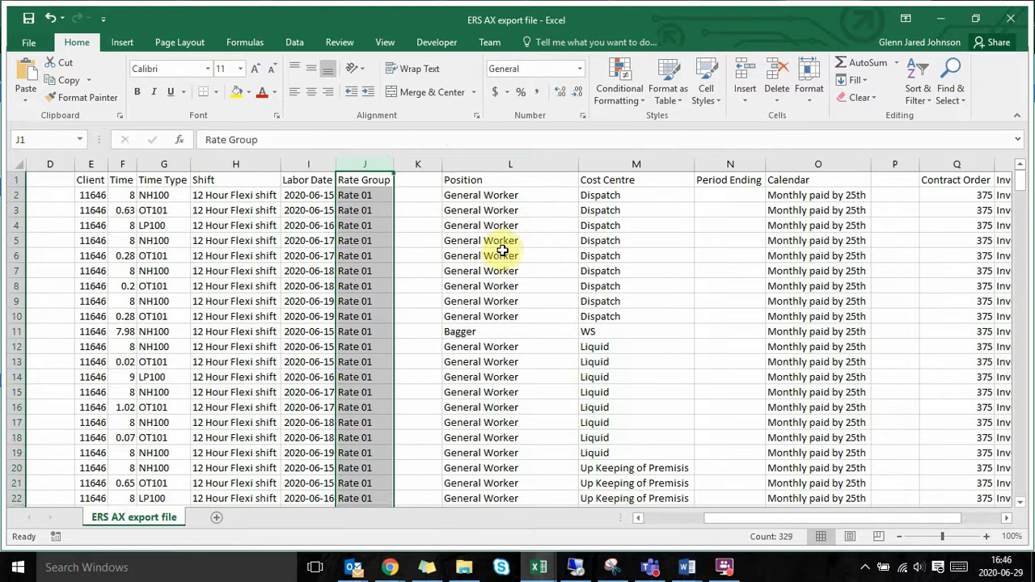
click(479, 195)
click(490, 160)
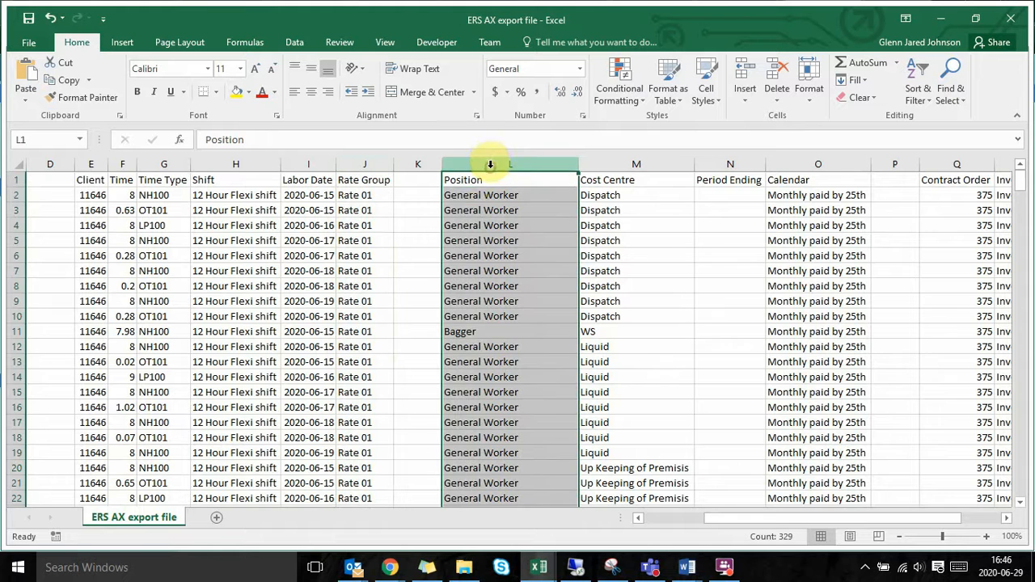
Step: Check the Cost Centre column and look through the entries in its rows
scroll(511, 276, right, 3)
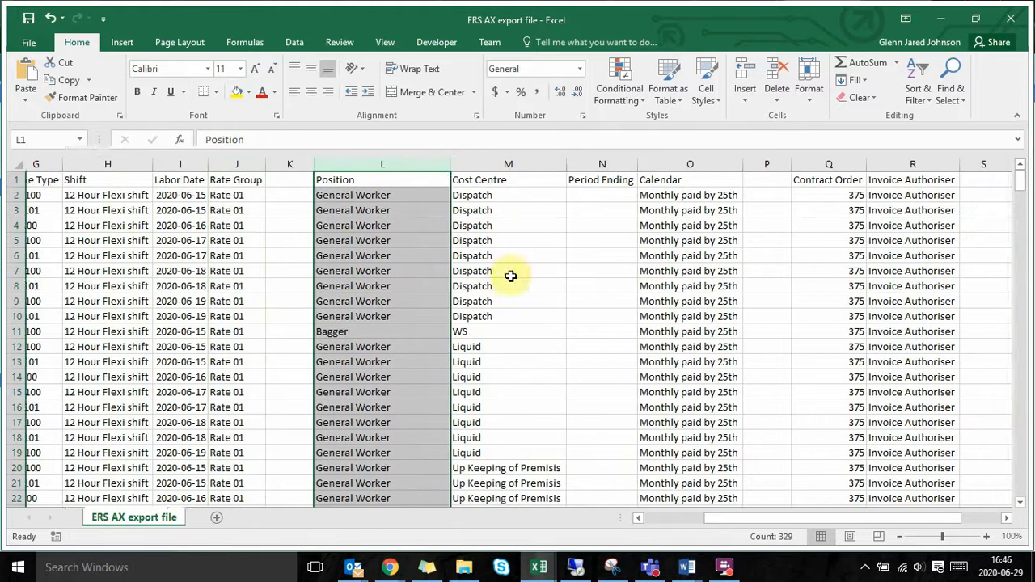
click(522, 163)
scroll(503, 276, down, 4)
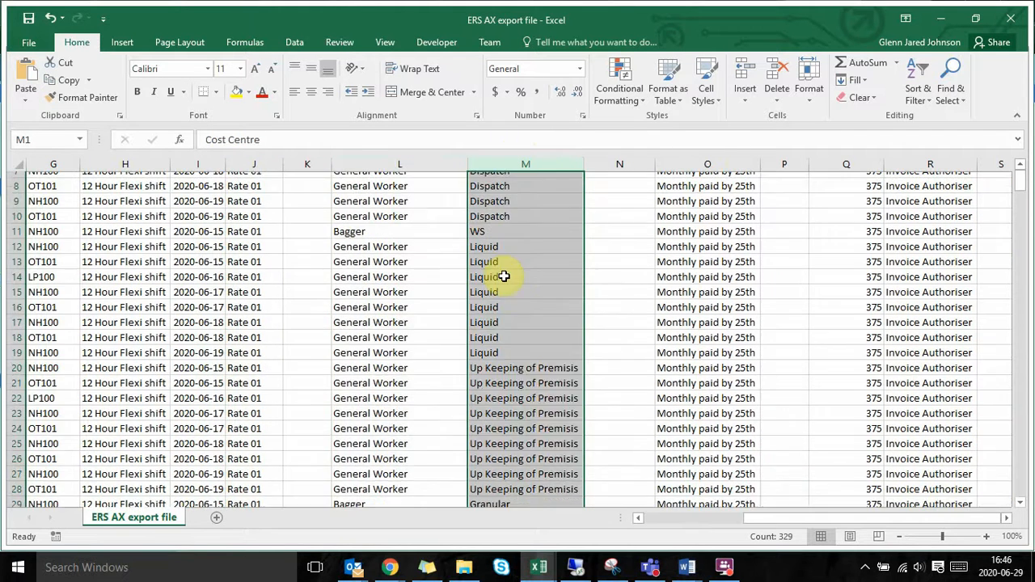
scroll(503, 276, up, 4)
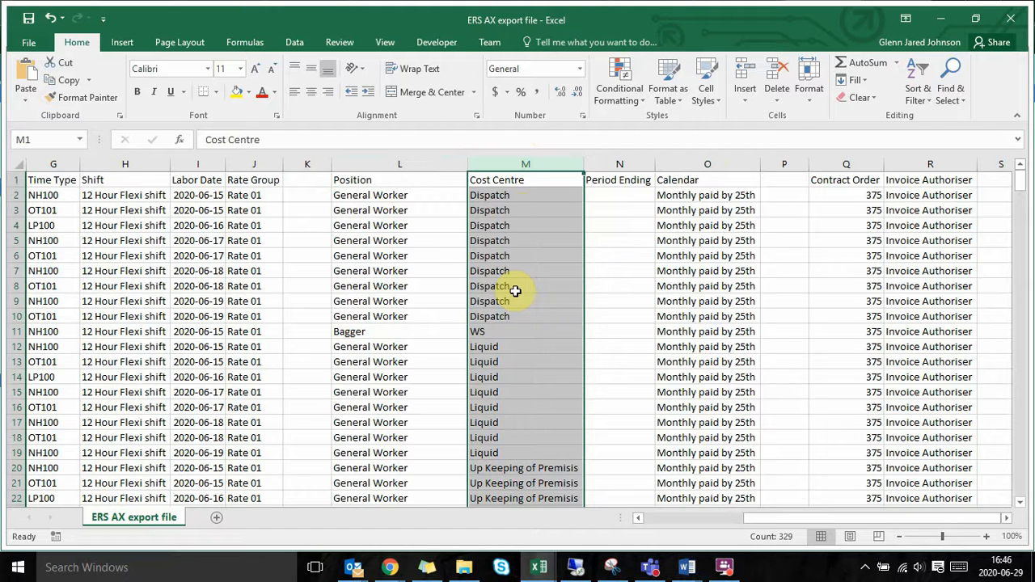
scroll(515, 290, right, 1)
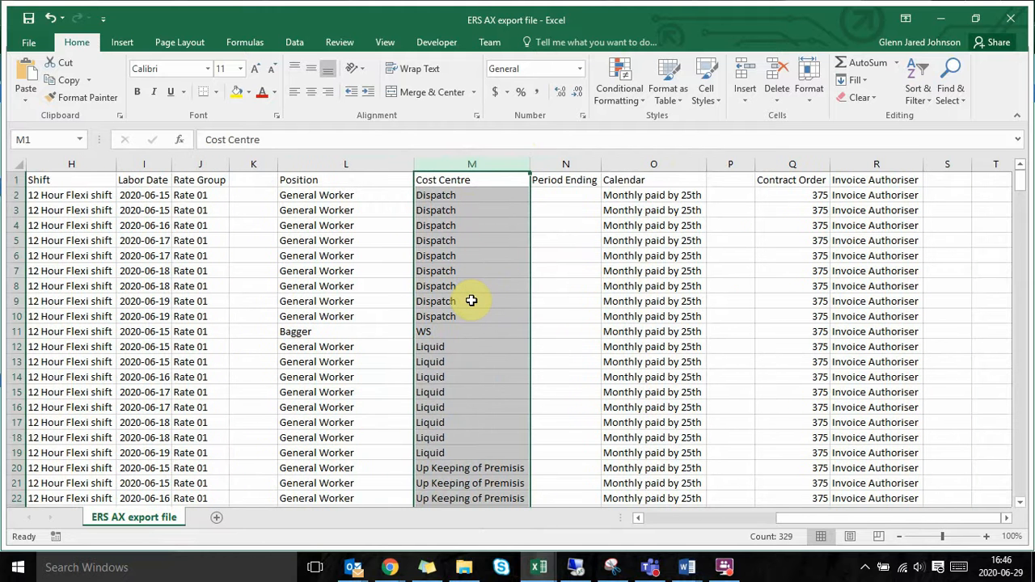
Step: Check the remaining Period Ending, Calendar, Contract Order and Invoice Authoriser columns
click(576, 267)
scroll(579, 268, right, 2)
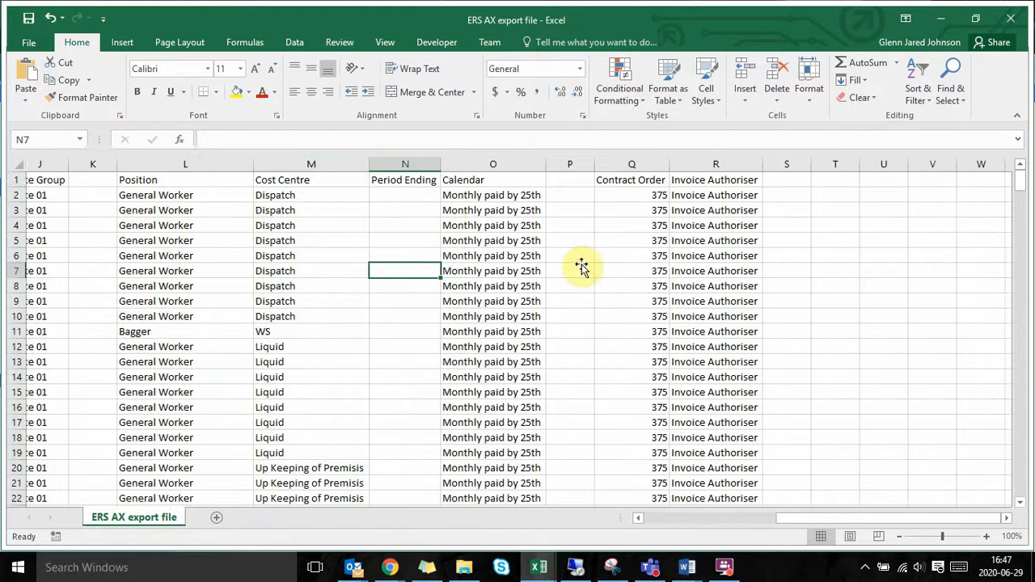
click(493, 209)
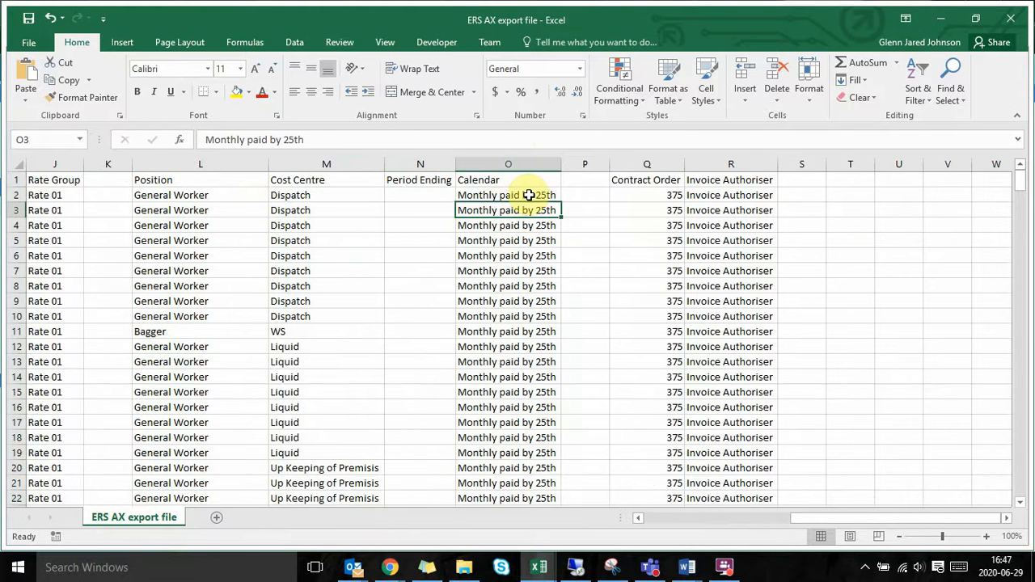
click(528, 195)
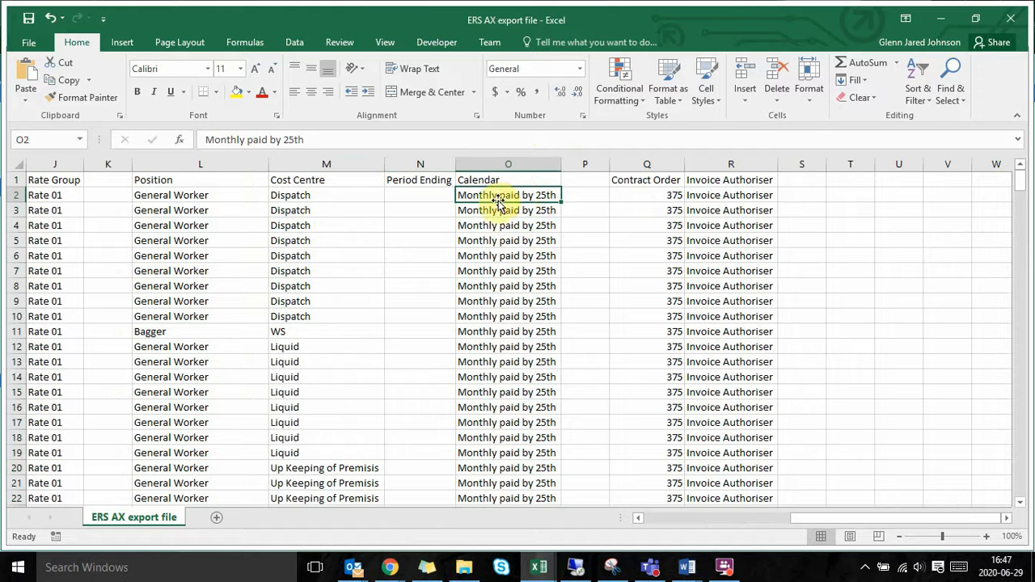
click(629, 211)
click(737, 210)
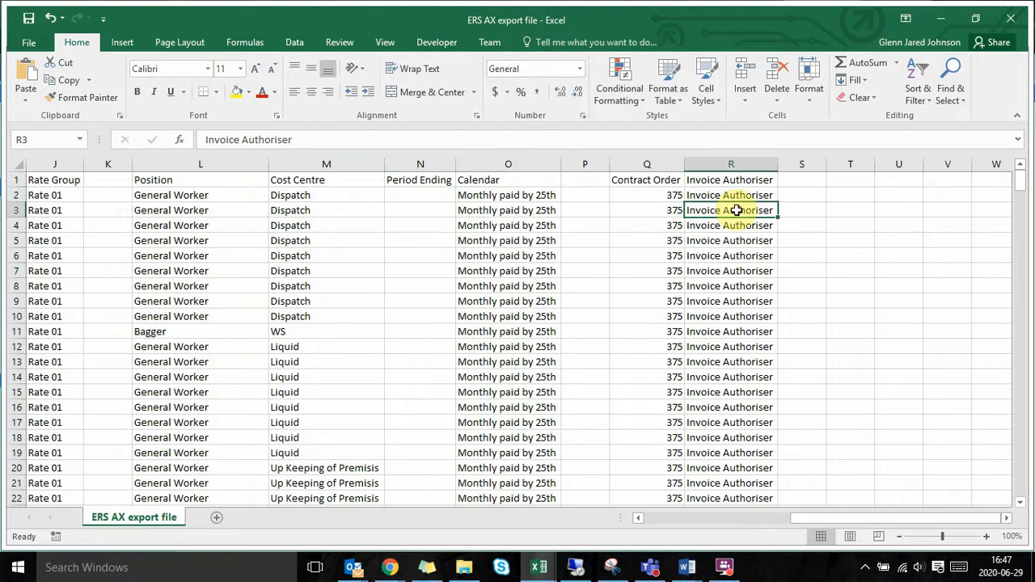
Step: Return to the Time Type column and examine the time codes down its rows
scroll(678, 219, left, 3)
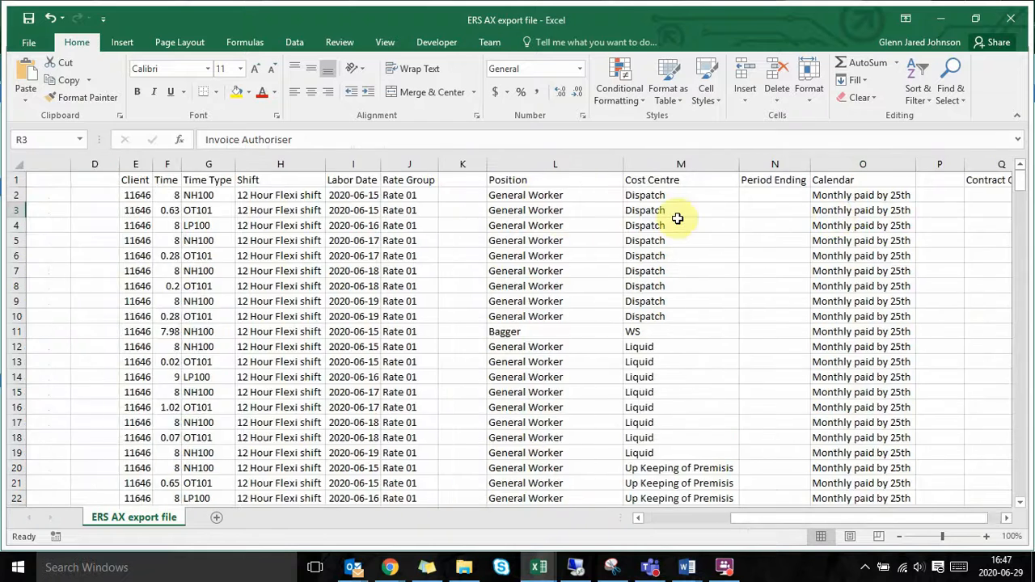
scroll(678, 219, left, 2)
scroll(678, 218, right, 3)
scroll(678, 219, left, 5)
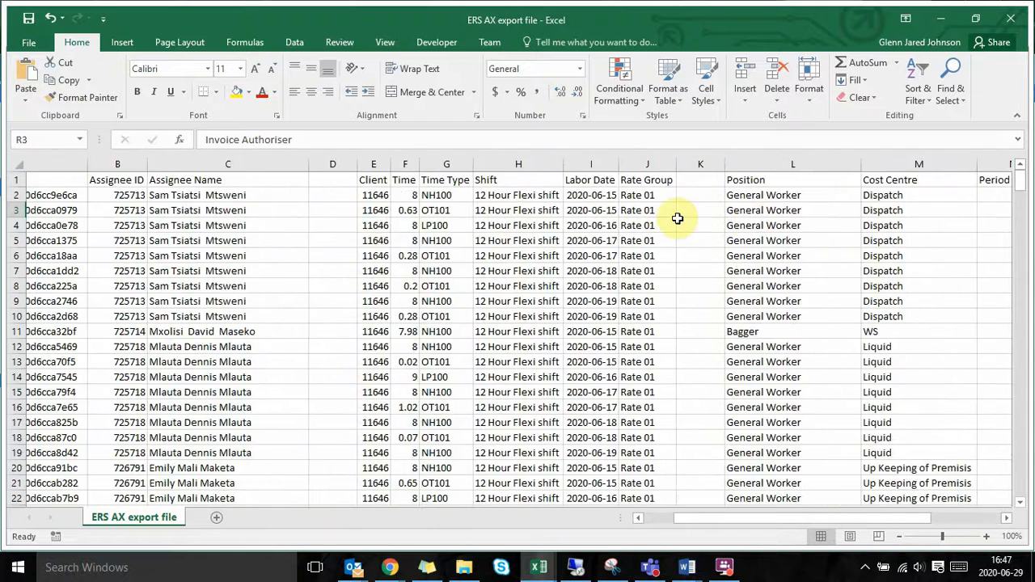
scroll(678, 218, left, 2)
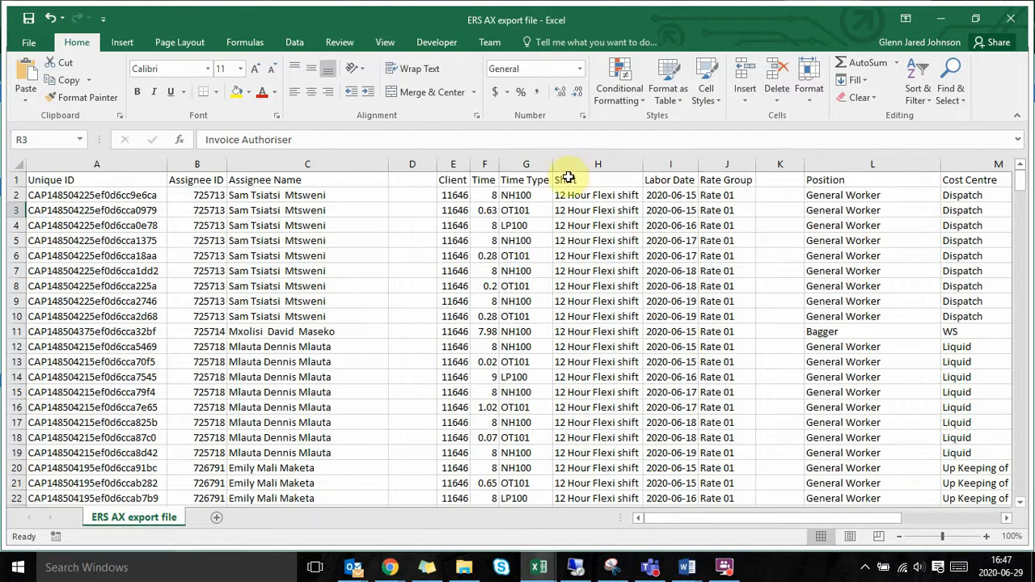
click(529, 163)
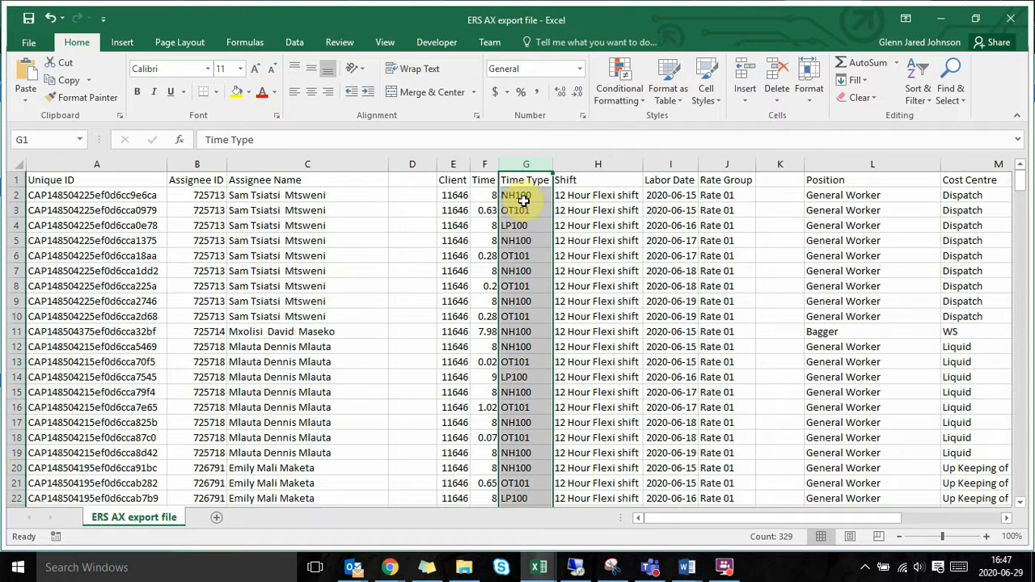
scroll(524, 279, down, 2)
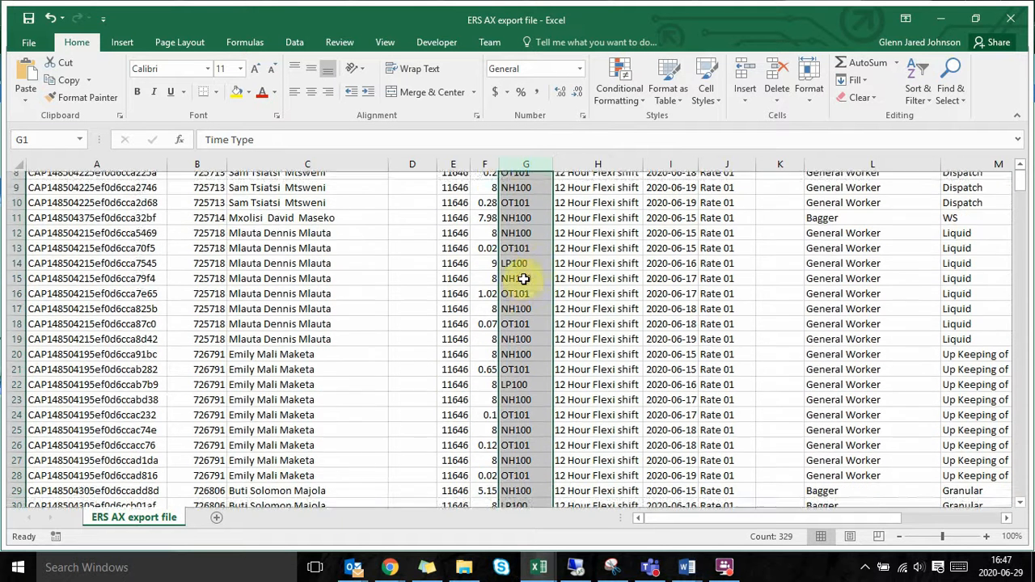
scroll(524, 278, up, 3)
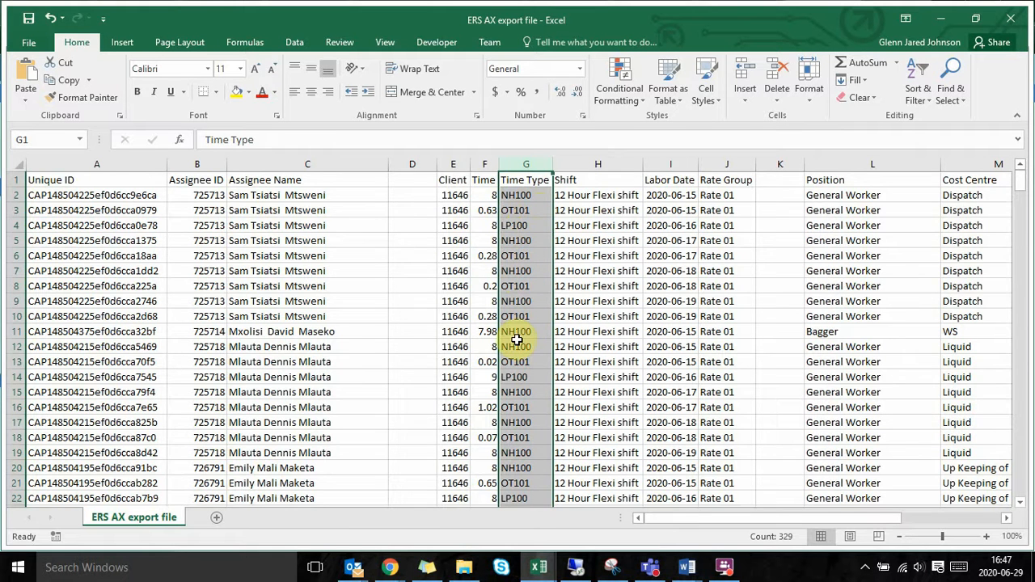
scroll(516, 340, down, 4)
scroll(516, 340, up, 4)
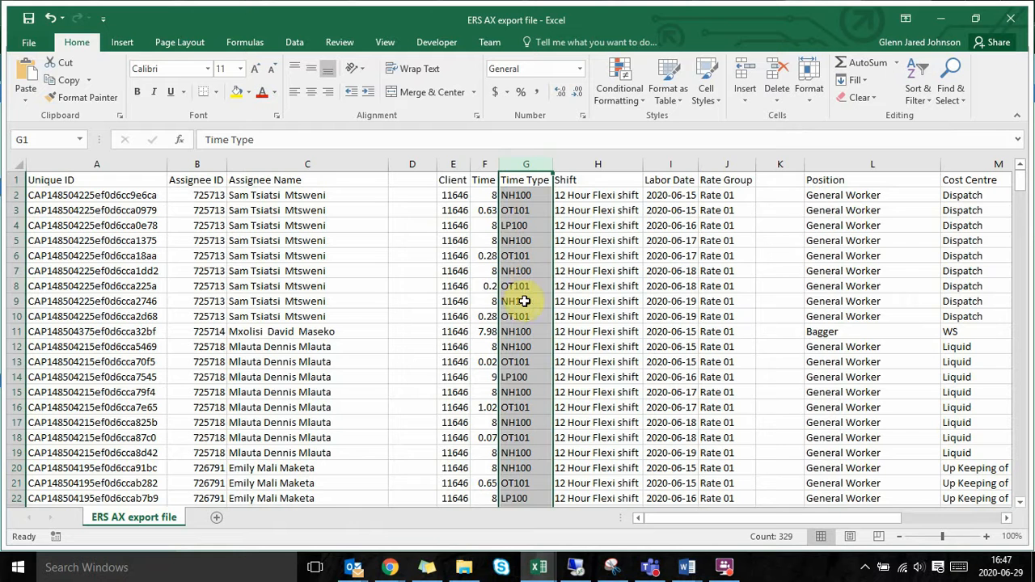
Step: Try NT as the Time Type in cell G2 and undo the entry
double_click(515, 194)
text(NT)
key(Return)
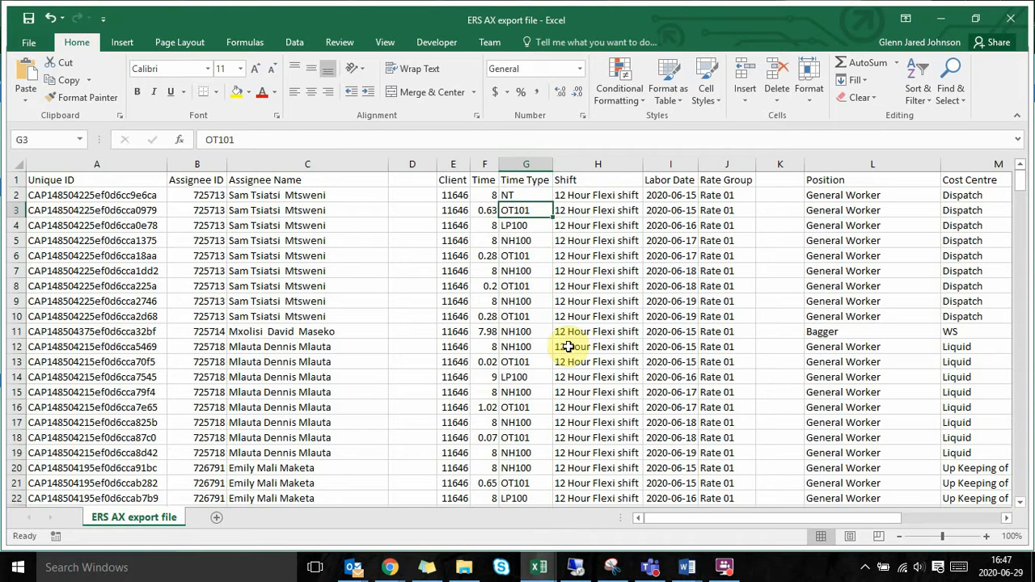
key(Up)
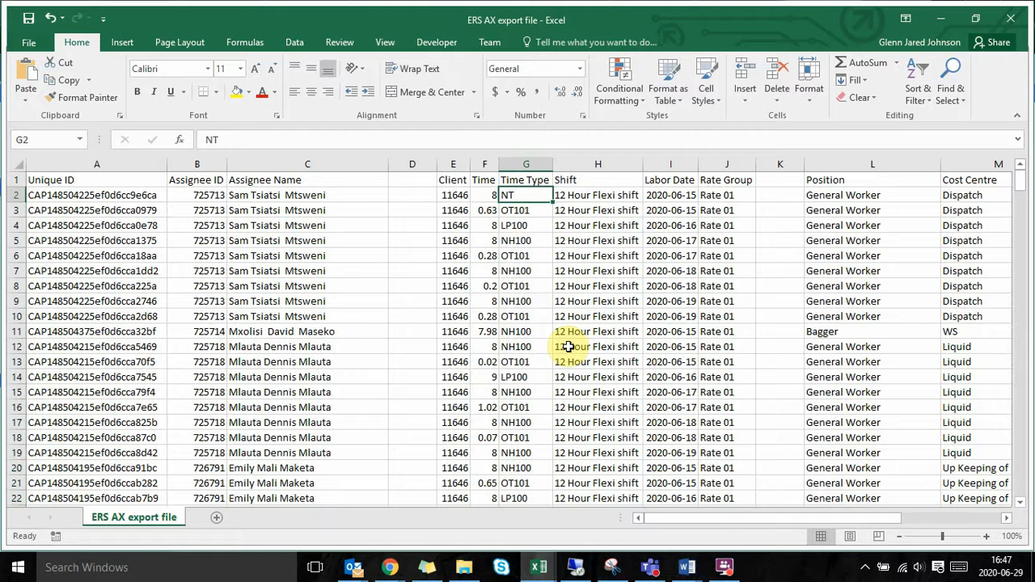
key(ctrl+z)
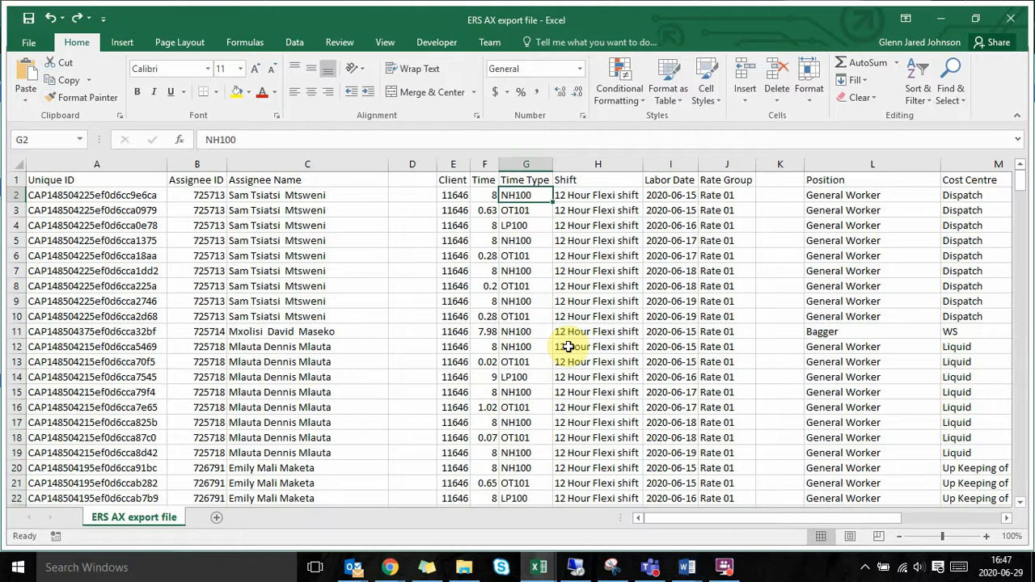
Step: Replace the Time Type in cell G4 with the example code PPHQ
click(527, 226)
key(F2)
key(BackSpace)
key(BackSpace)
key(BackSpace)
key(BackSpace)
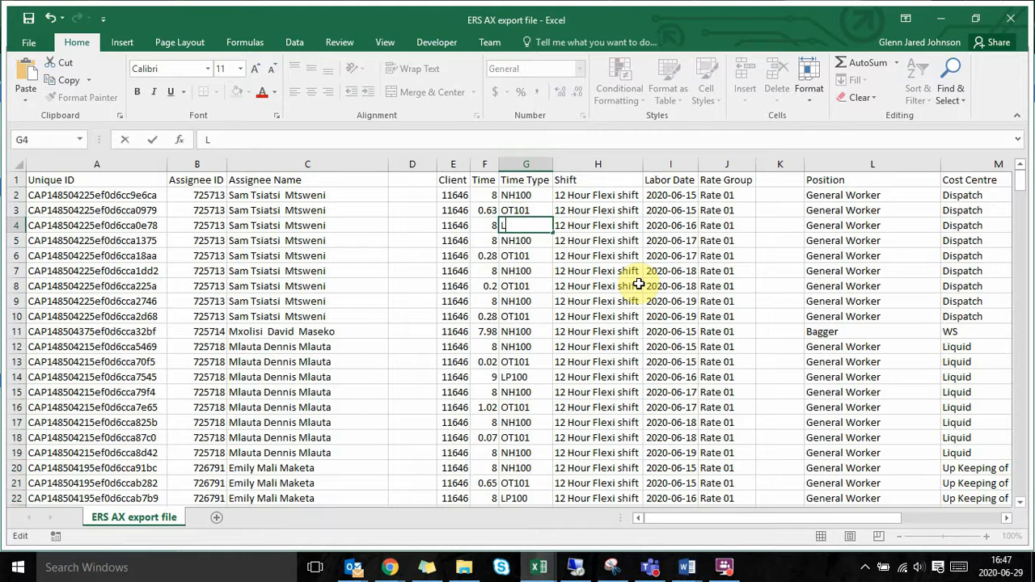
key(BackSpace)
text(PPHQ)
key(Return)
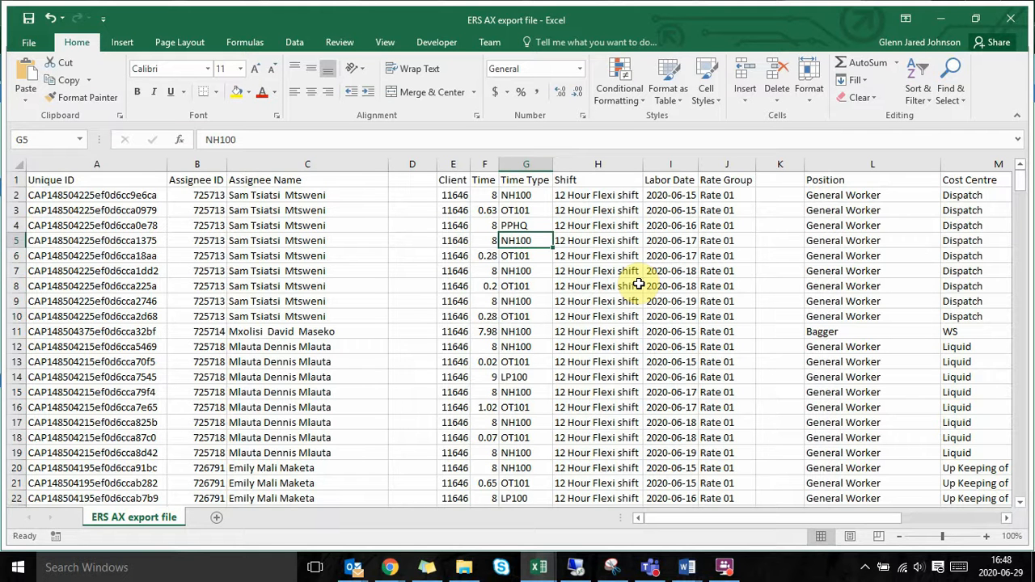
key(Up)
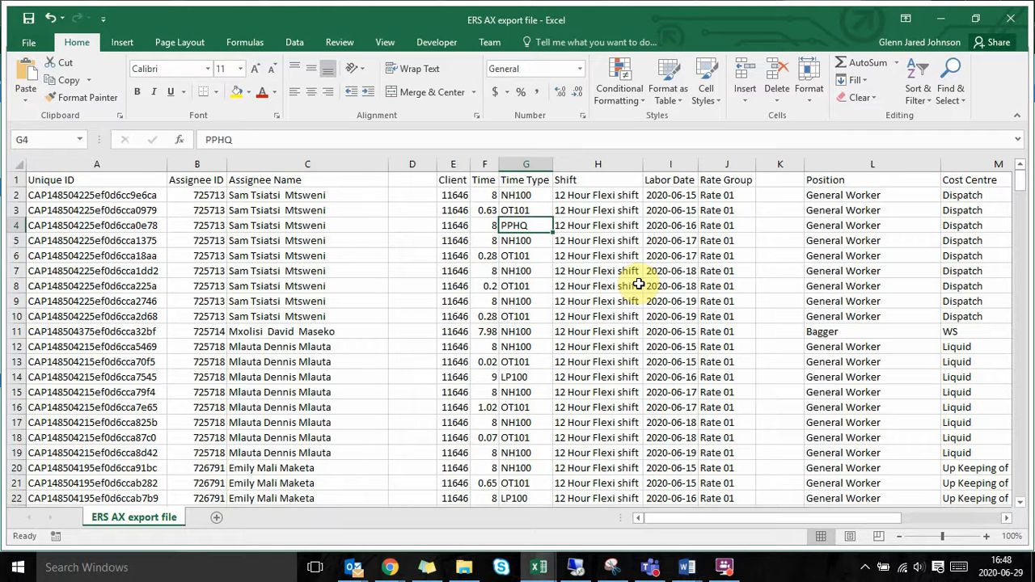
Step: Set the Time Type in cell G4 back to LP100 and reselect the cell
text(LP)
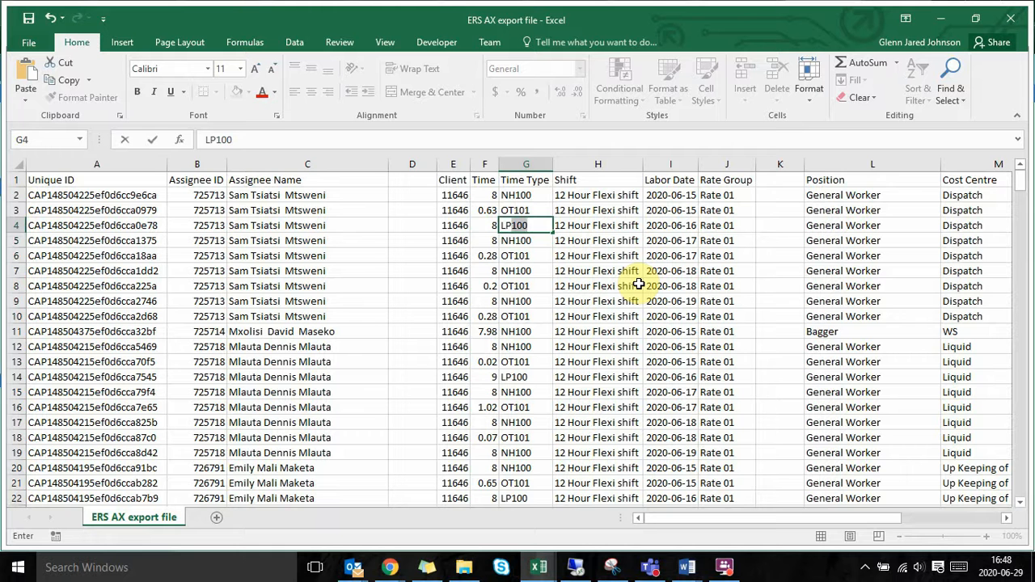
text(100)
key(Return)
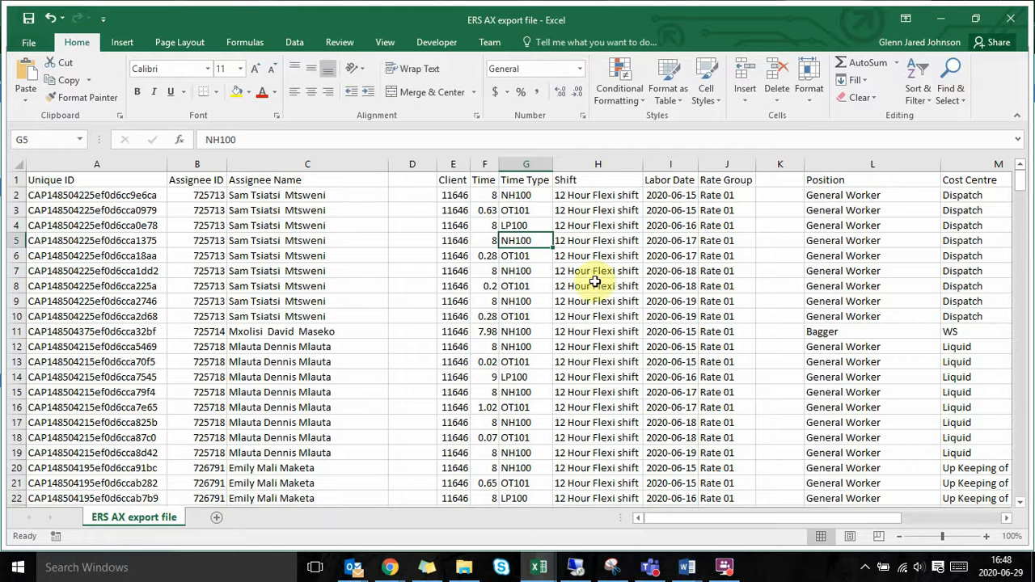
click(515, 226)
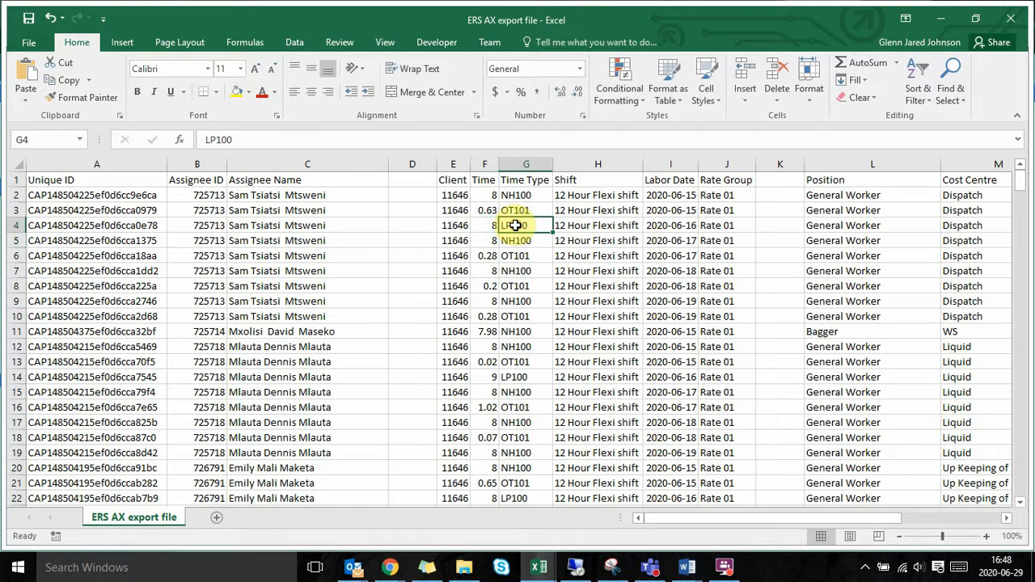
Step: Select the Rate Group column and check its entries down to the last data row
scroll(515, 225, right, 5)
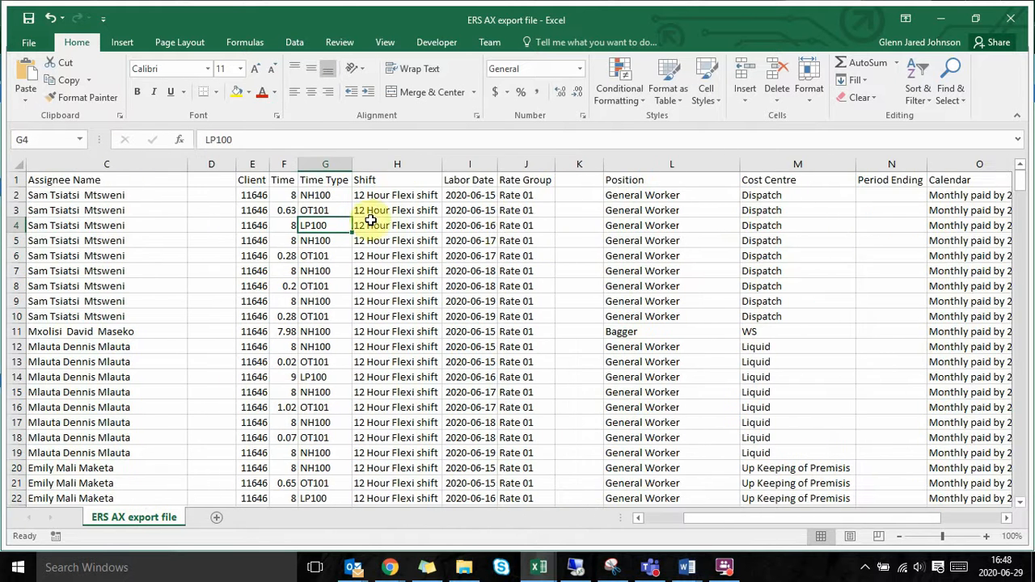
scroll(370, 220, left, 3)
click(510, 162)
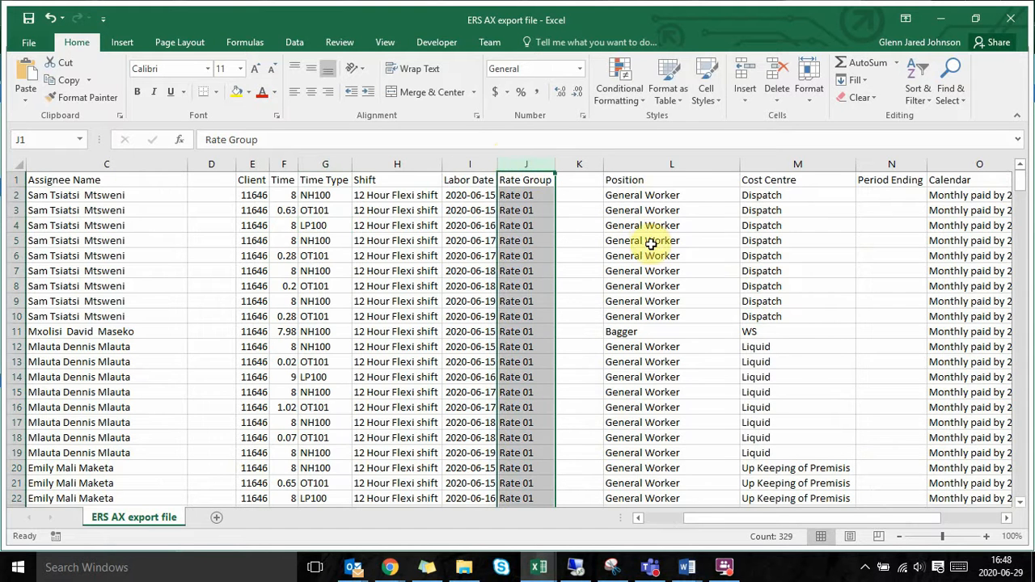
key(ctrl+Down)
scroll(530, 202, down, 1)
click(530, 201)
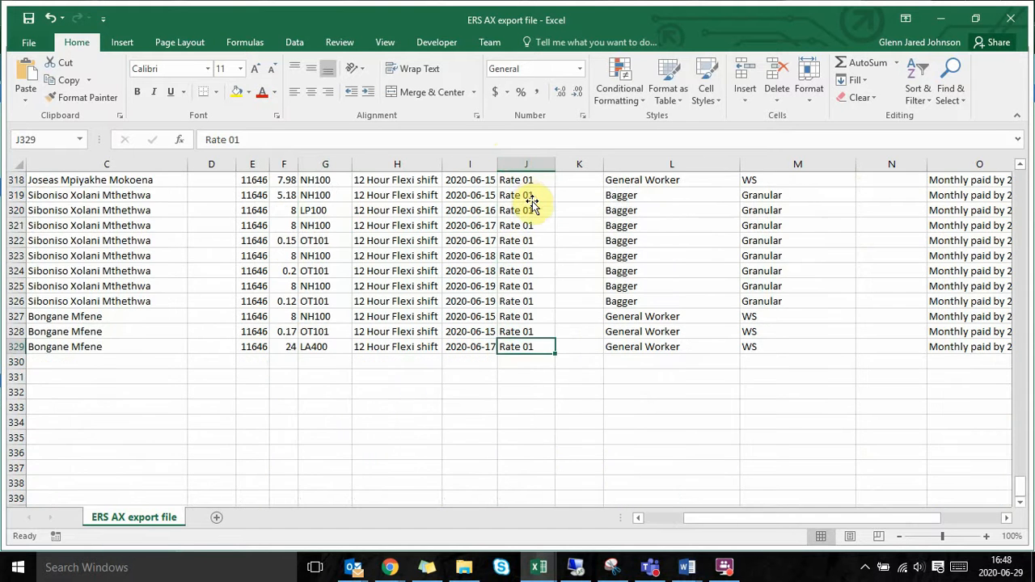
Step: Change the Rate Group in cell J2 to Rate 1 as an example of a wrongly formatted entry
scroll(528, 199, up, 20)
scroll(530, 197, up, 20)
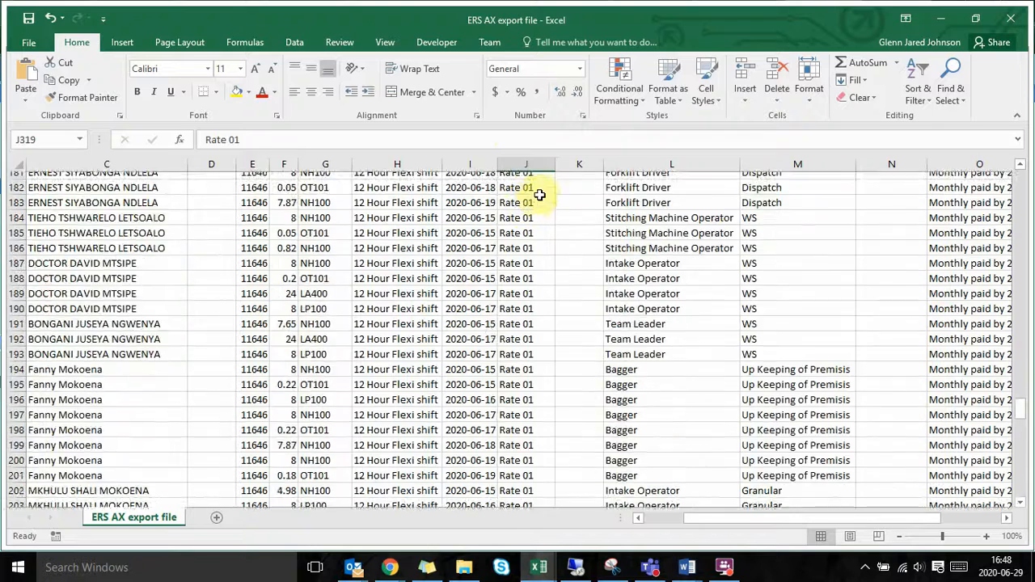
click(479, 327)
click(518, 349)
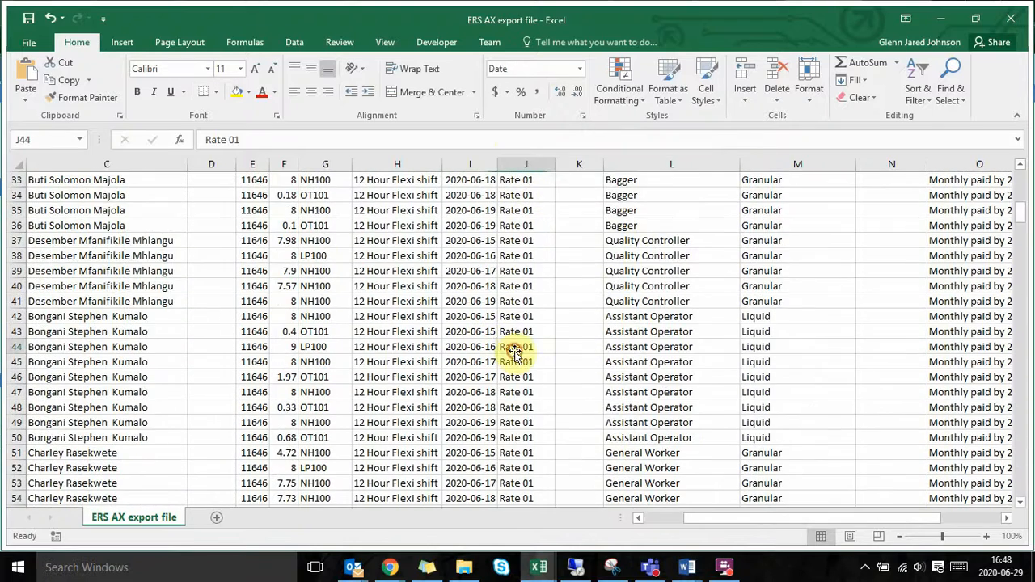
key(ctrl+shift+Up)
key(ctrl+Up)
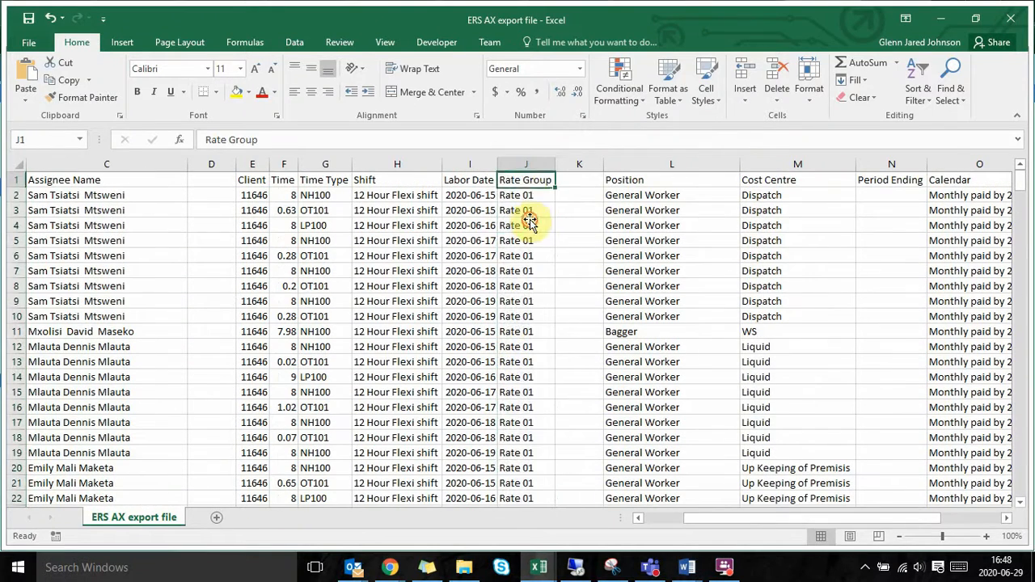
click(529, 195)
double_click(532, 197)
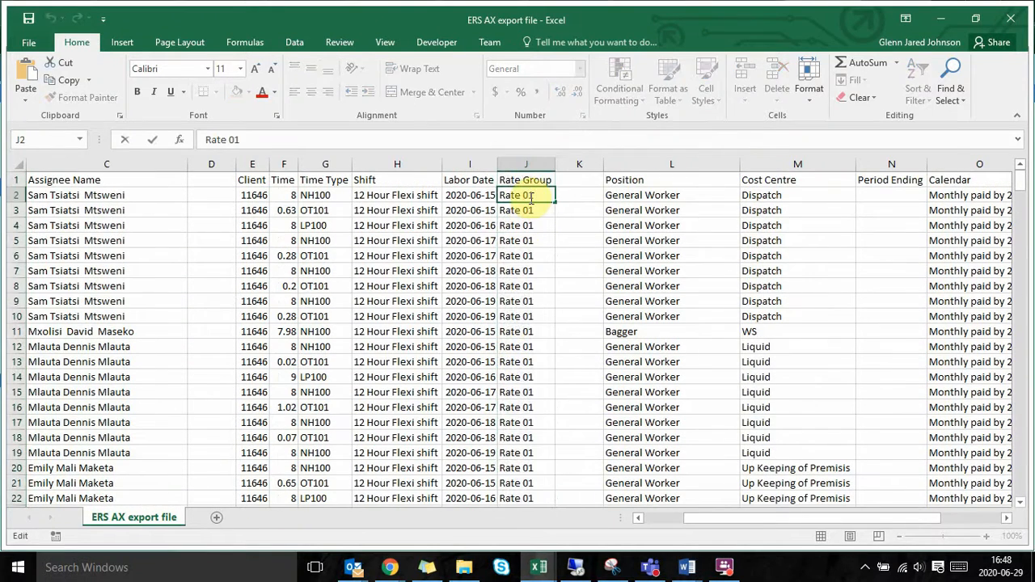
key(BackSpace)
key(Return)
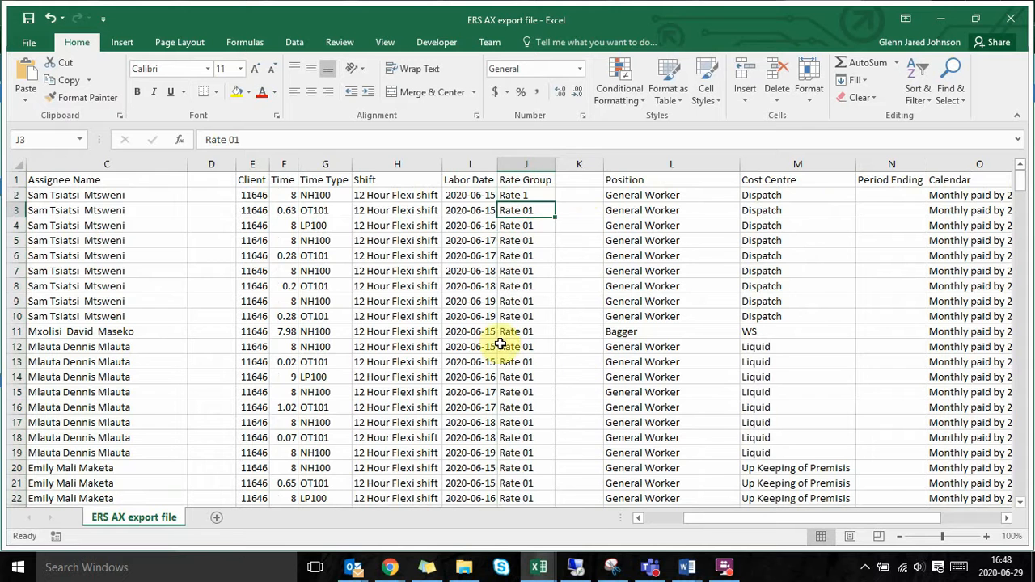
Step: Set the Rate Group in cell J2 back to Rate 01 and select the whole Rate Group column
click(522, 196)
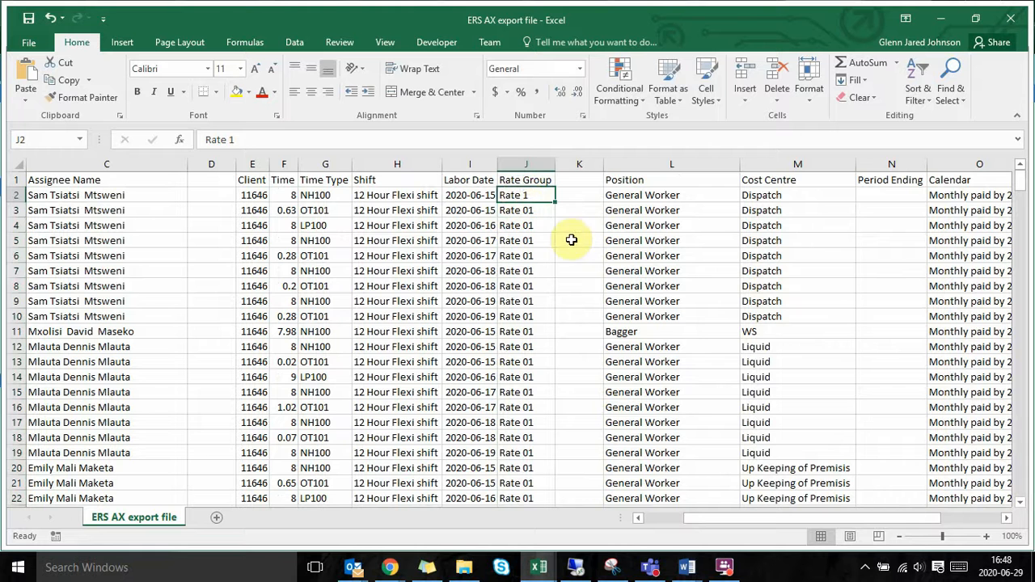
double_click(521, 195)
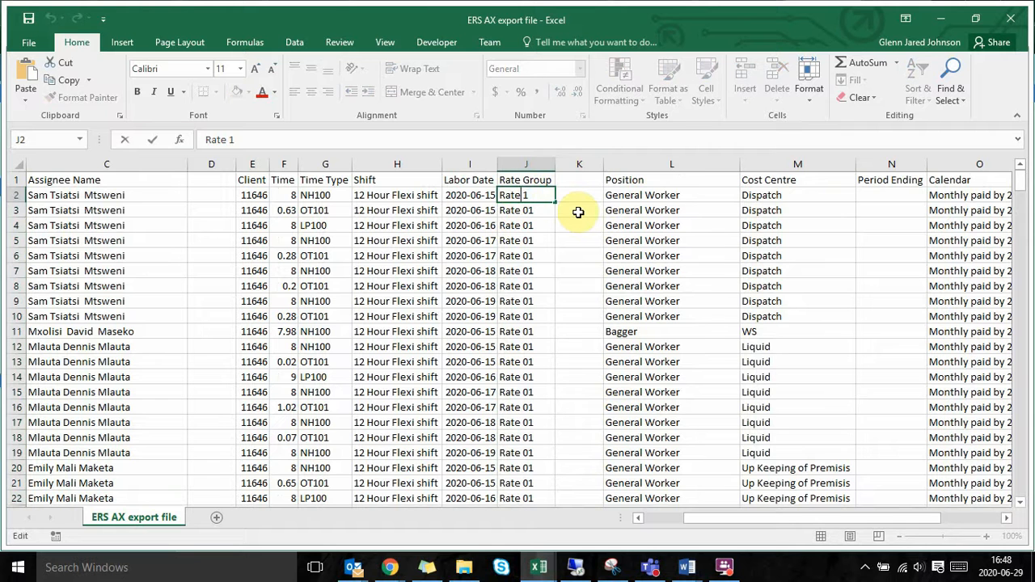
text(0)
key(Return)
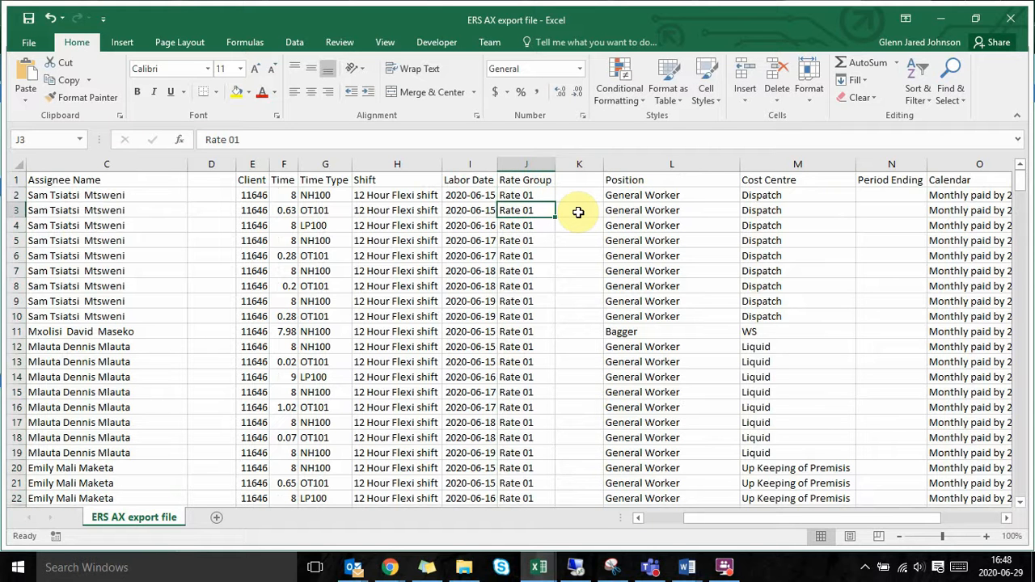
click(537, 164)
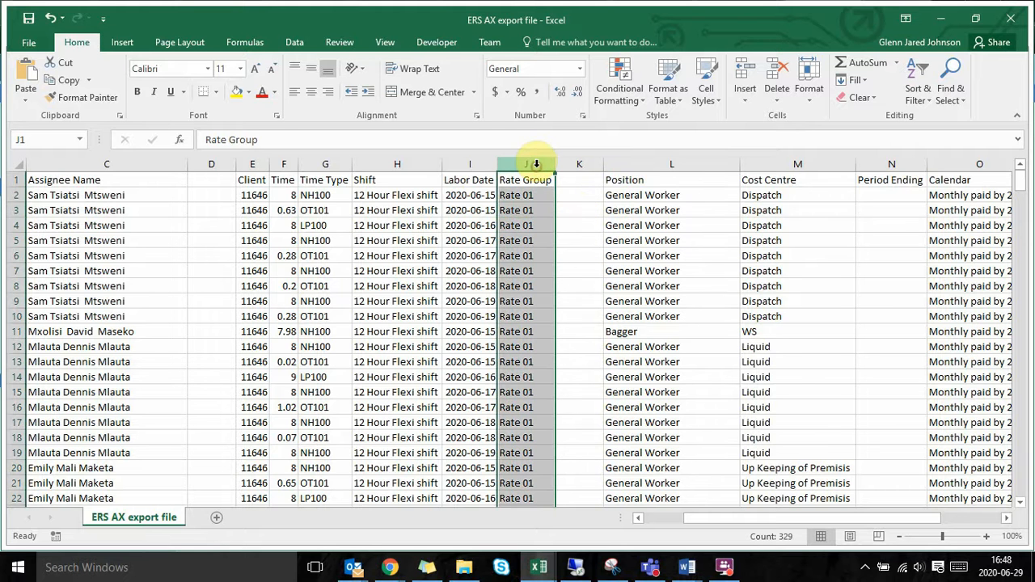
Step: Shorten the Position in cell L2 to General Work as a mismatch example and reselect the cell
click(614, 198)
scroll(620, 198, right, 2)
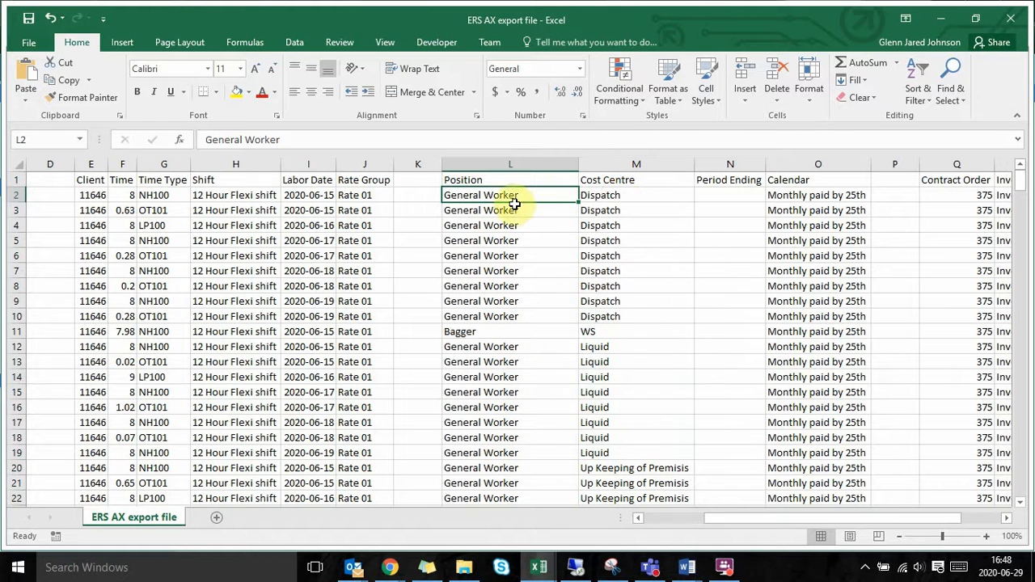
double_click(523, 196)
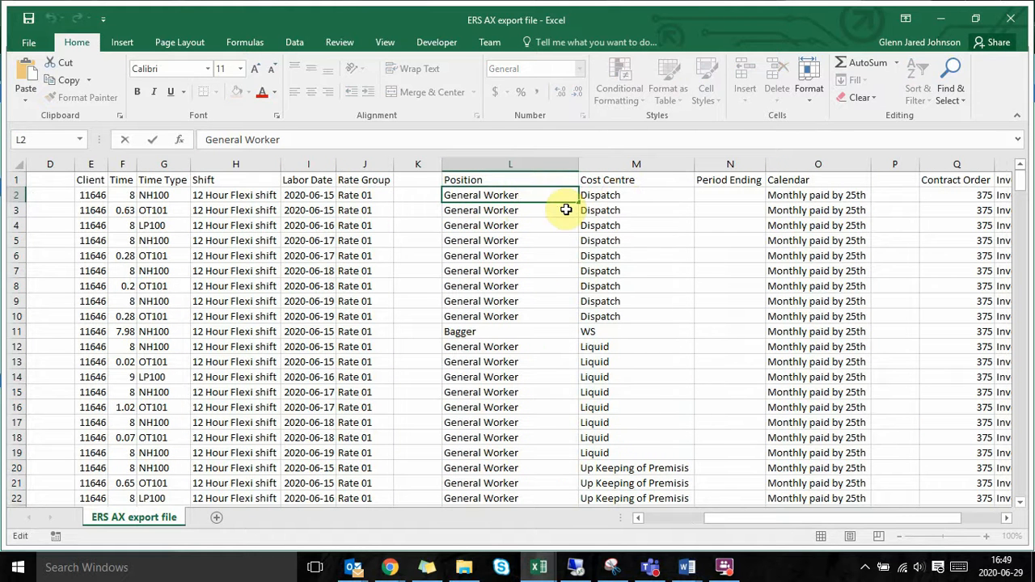
key(BackSpace)
key(BackSpace)
key(Return)
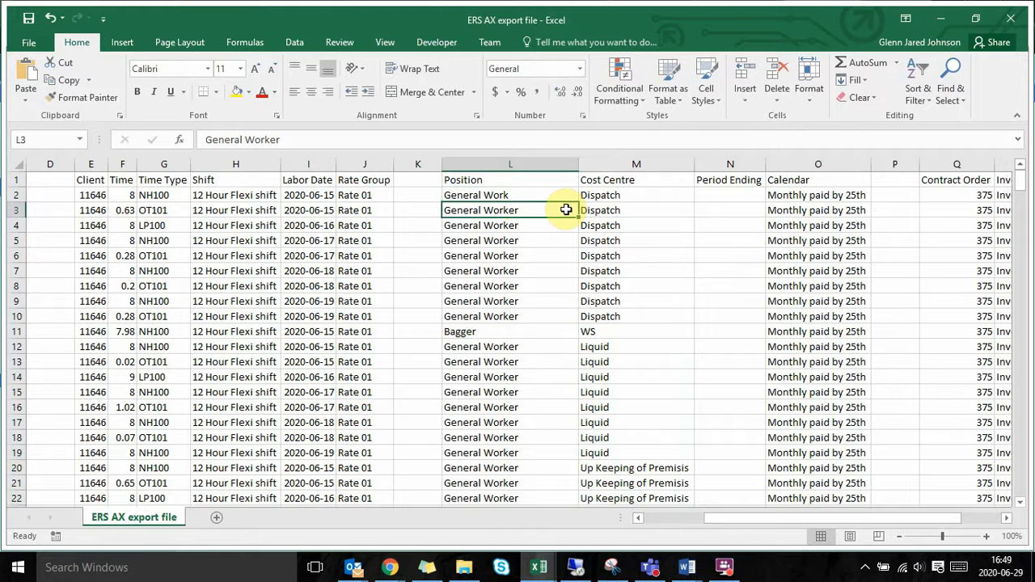
click(527, 192)
click(522, 212)
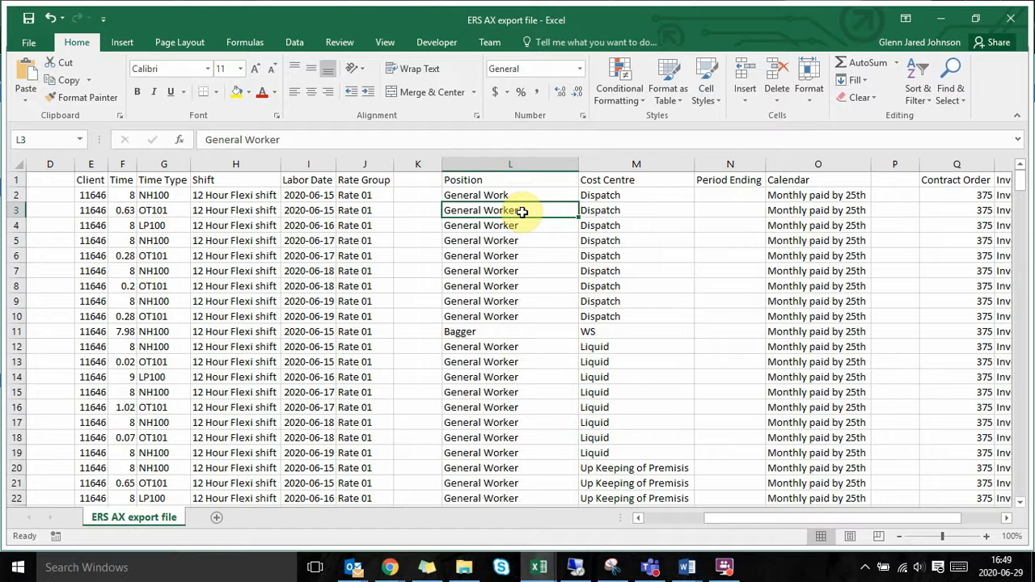
key(Up)
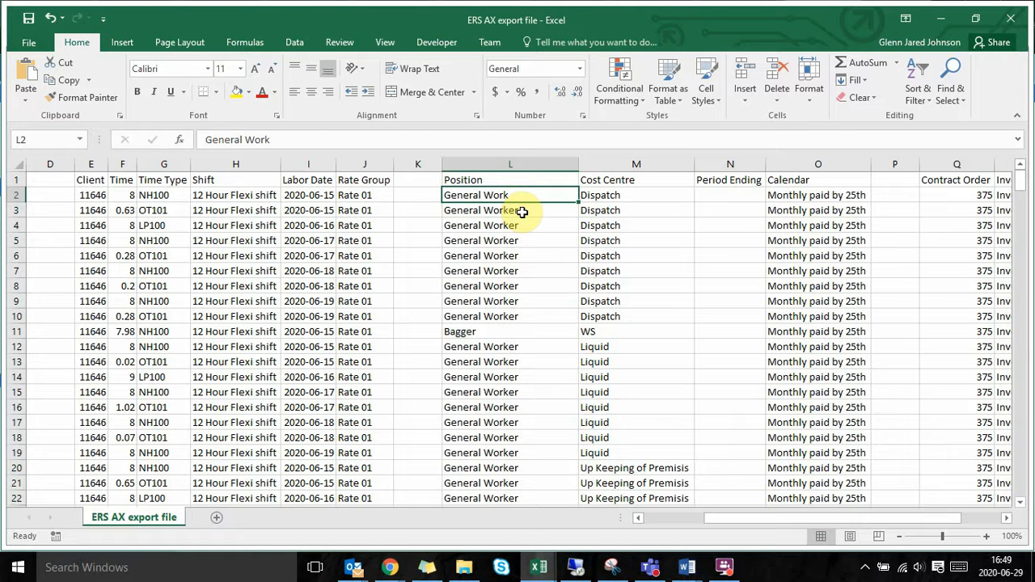
Step: Go through the Cost Centre, Period Ending and Calendar cells of row 2
key(Right)
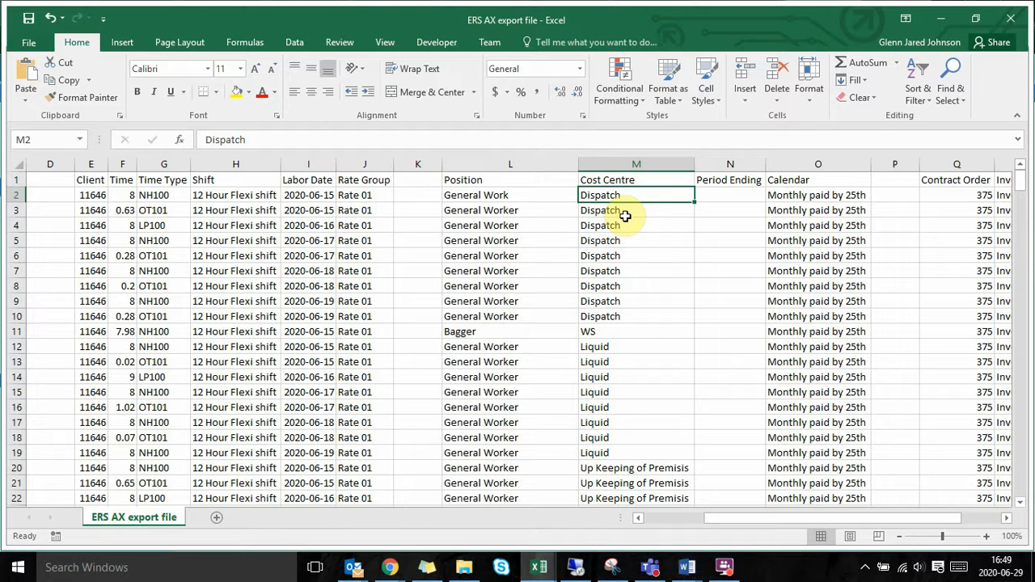
key(Right)
key(Right)
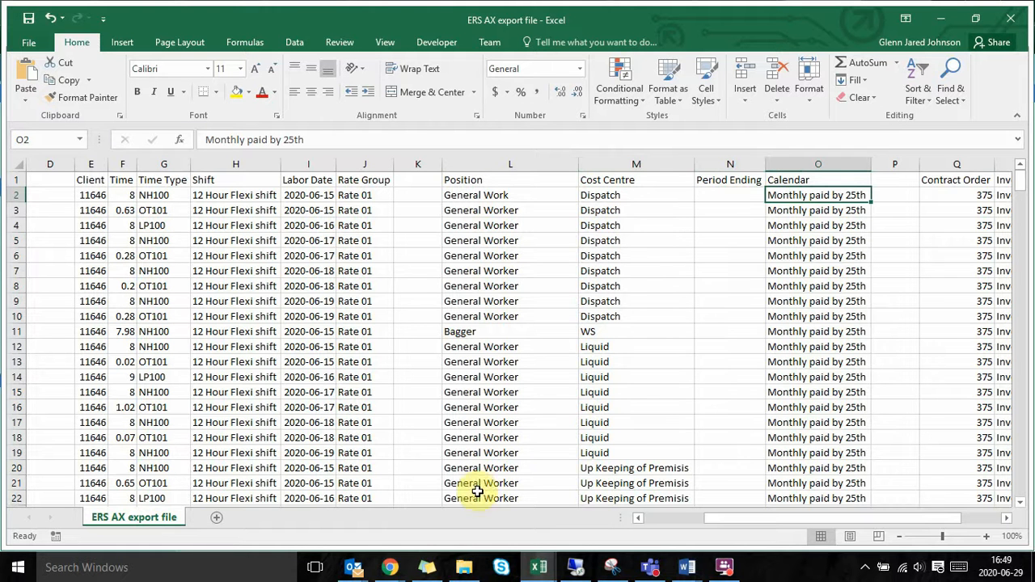
Step: Switch to the ATP site in Chrome, return to its dashboard and search by the client's contract order number
mouse_move(396, 566)
click(521, 505)
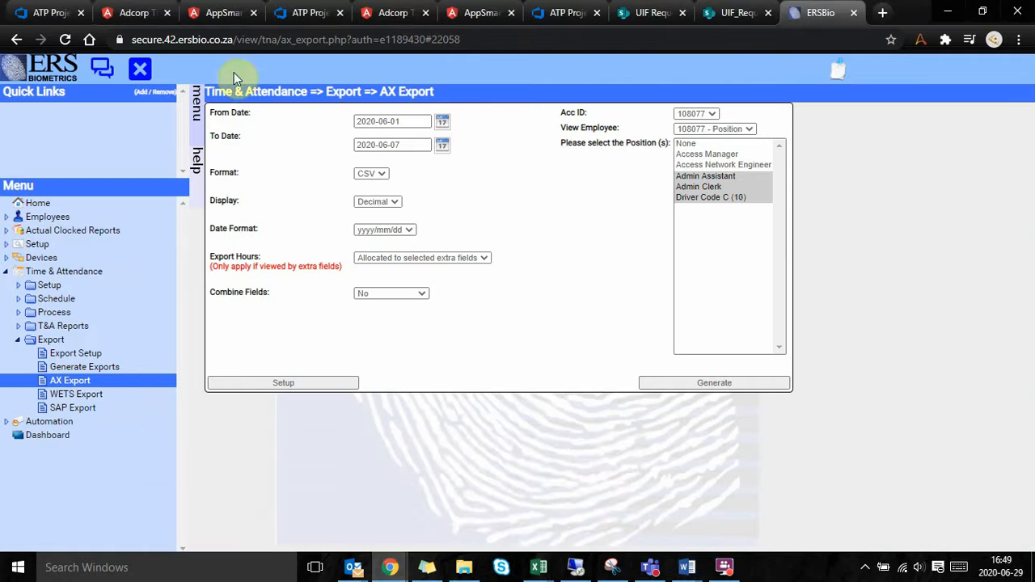
click(136, 12)
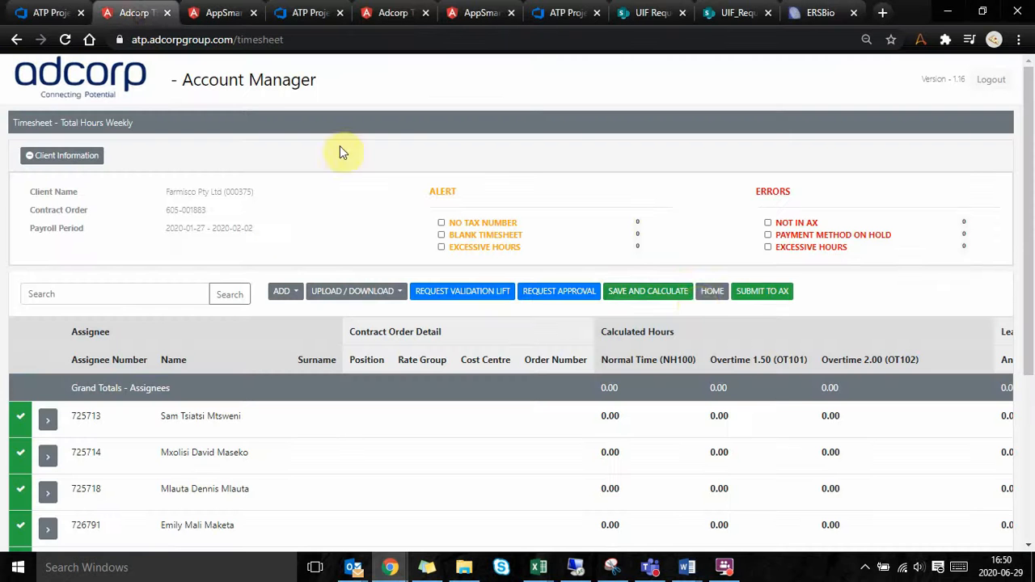
click(711, 290)
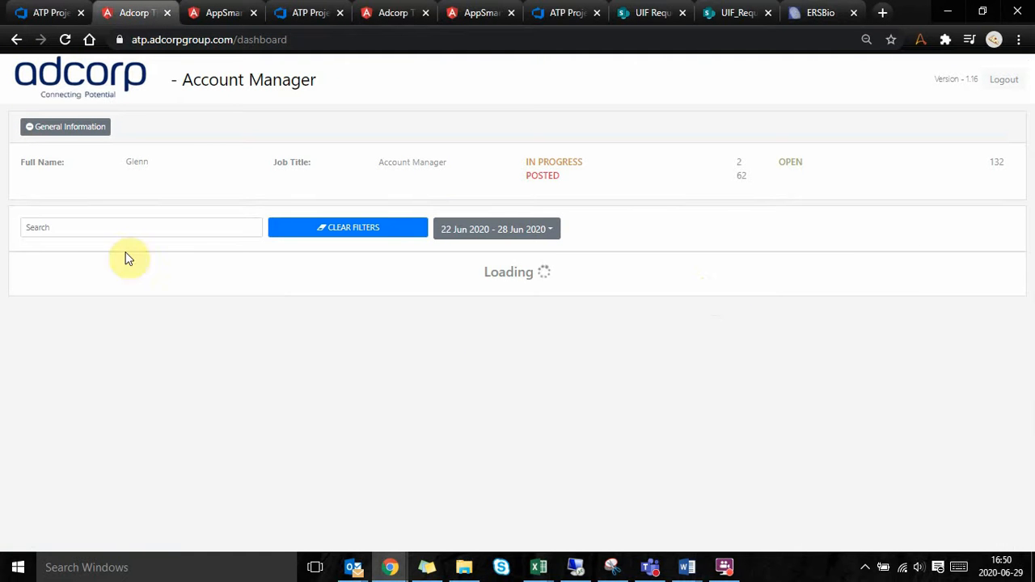
click(92, 228)
text(605-)
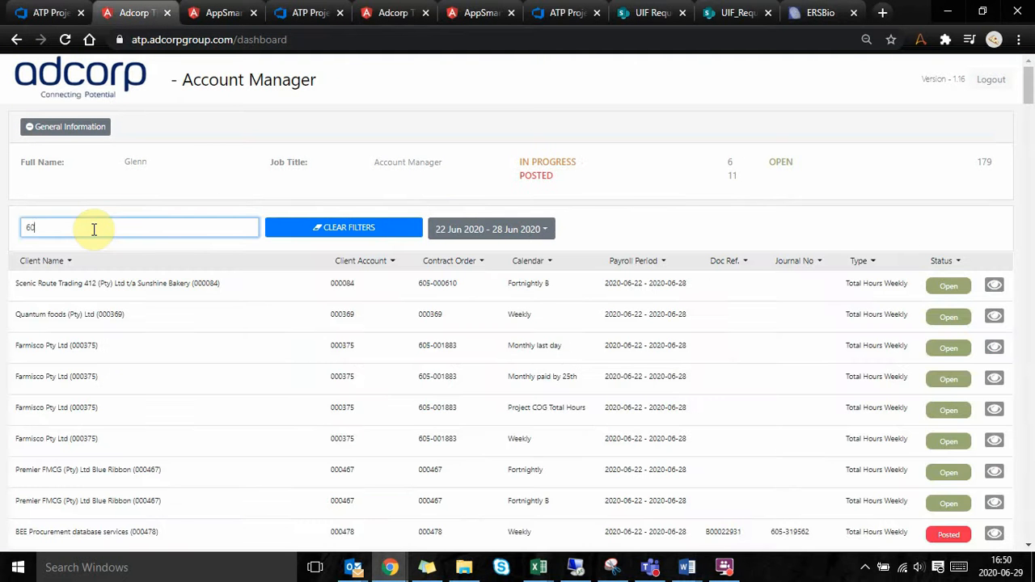
text(1)
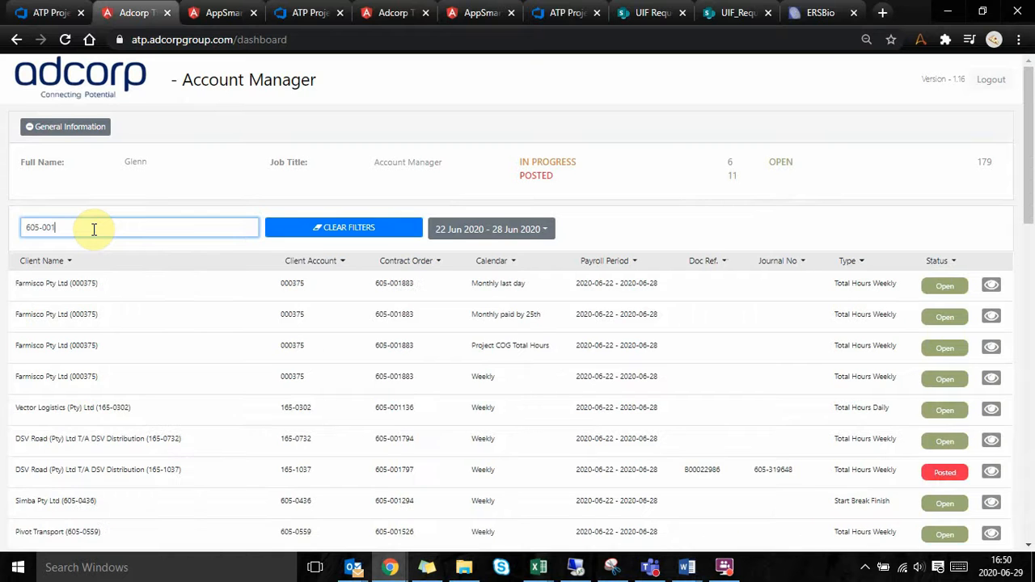
text(883)
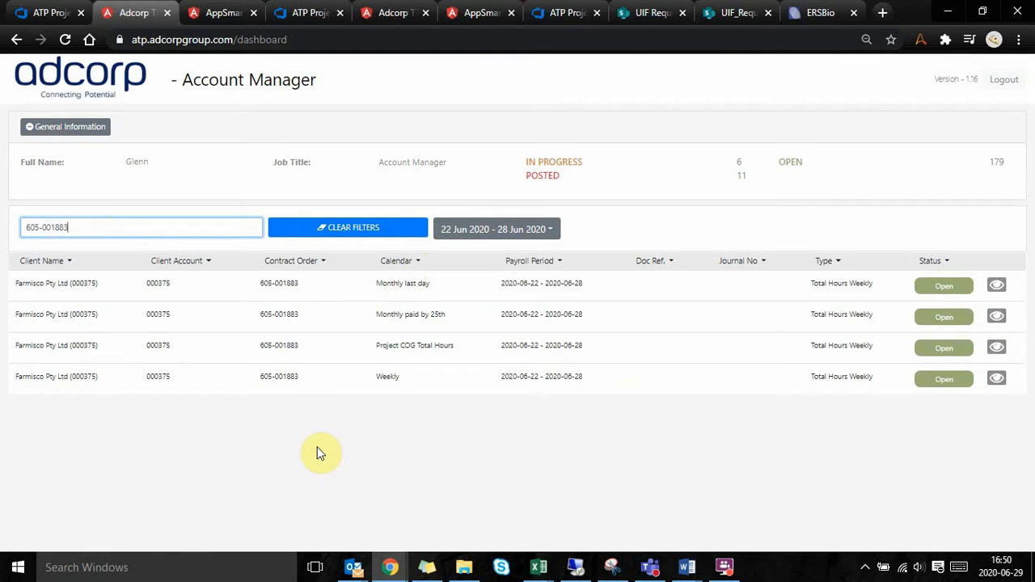
Step: Compare the Calendar column in the Excel export with the ATP dashboard and open the client's Monthly paid by 25th timesheet
key(alt+Tab)
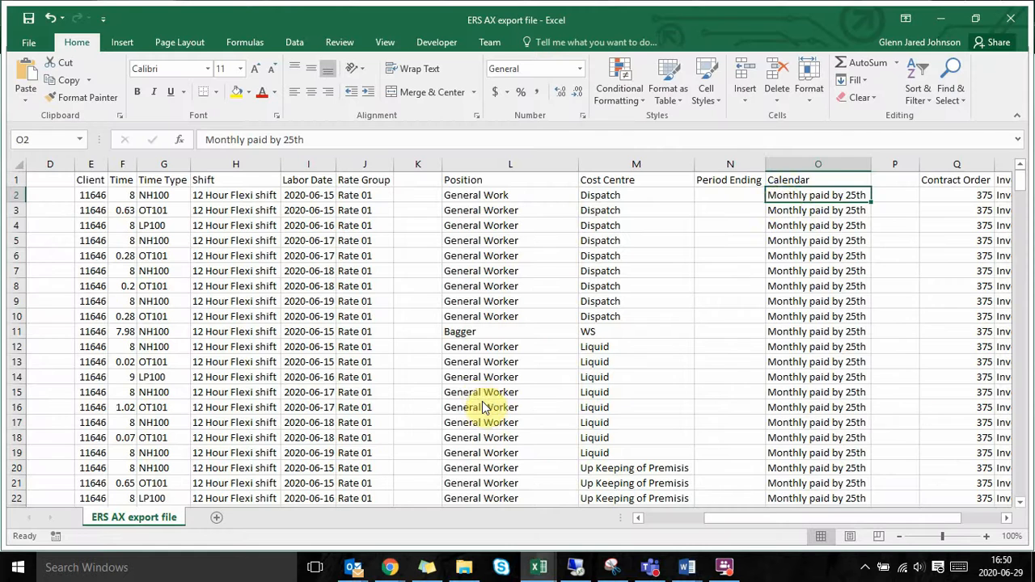
click(839, 159)
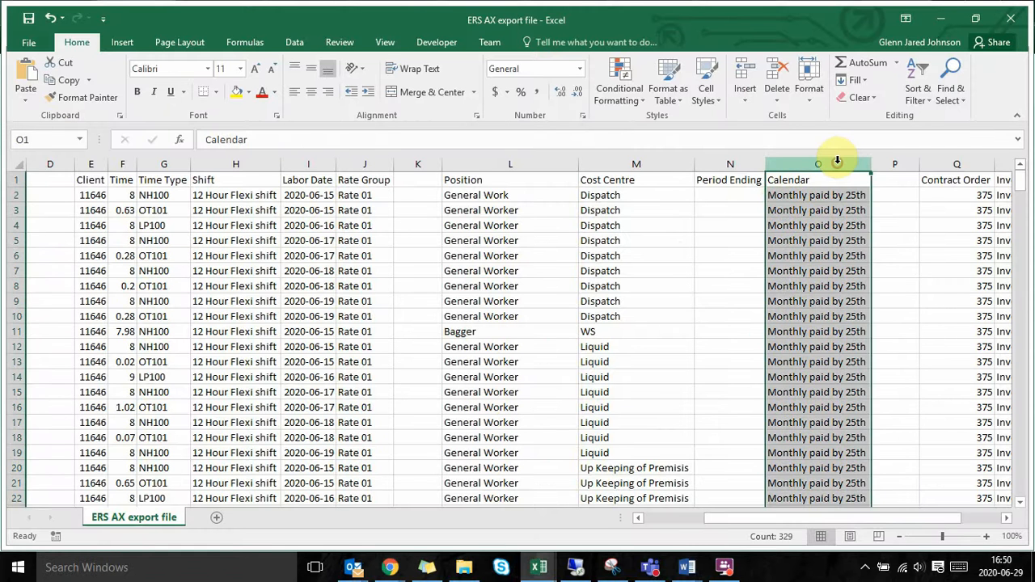
click(803, 195)
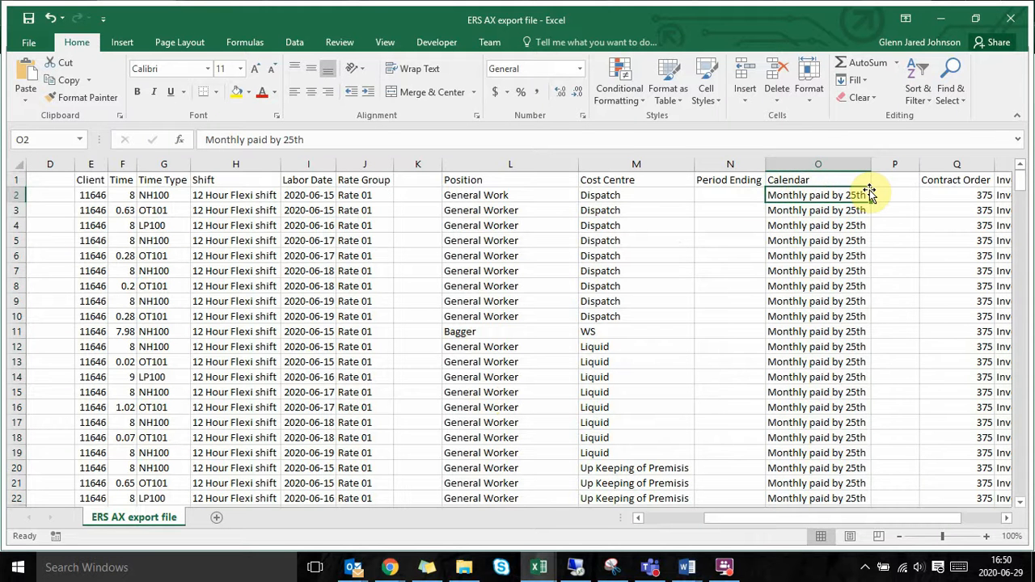
key(alt+Tab)
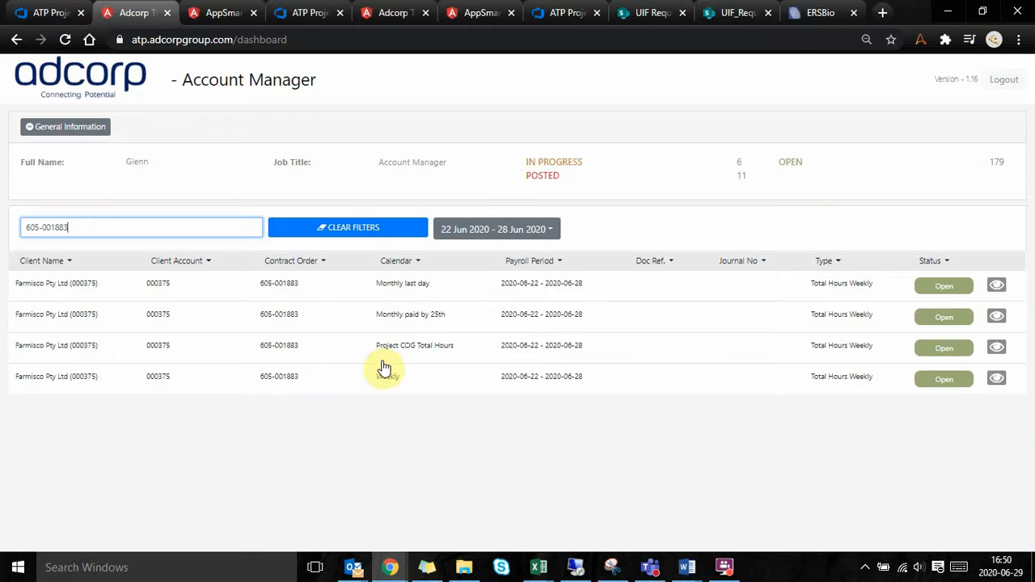
click(410, 320)
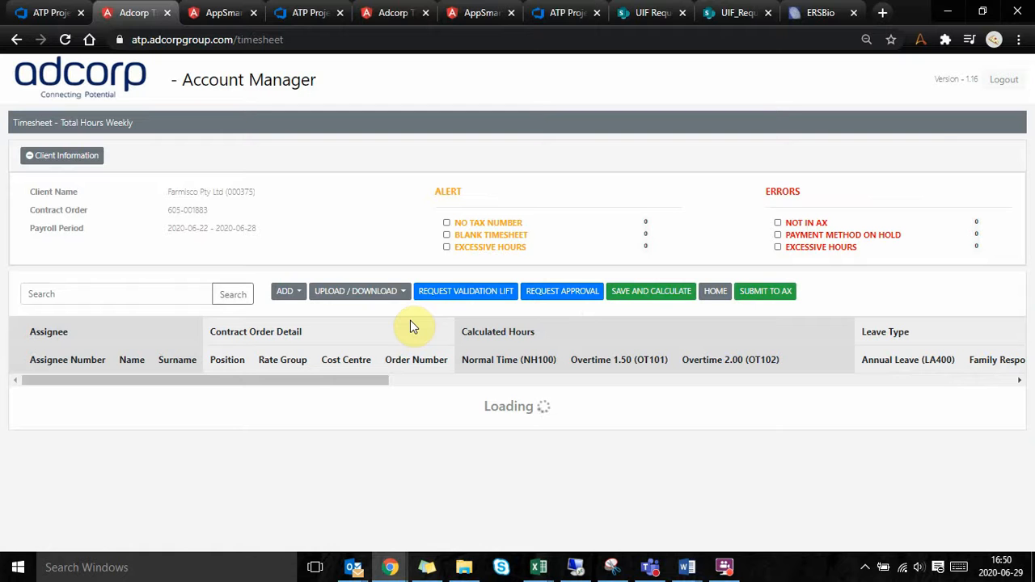
Step: Switch back to the Excel export file and check the entries in the Contract Order column
key(alt+Tab)
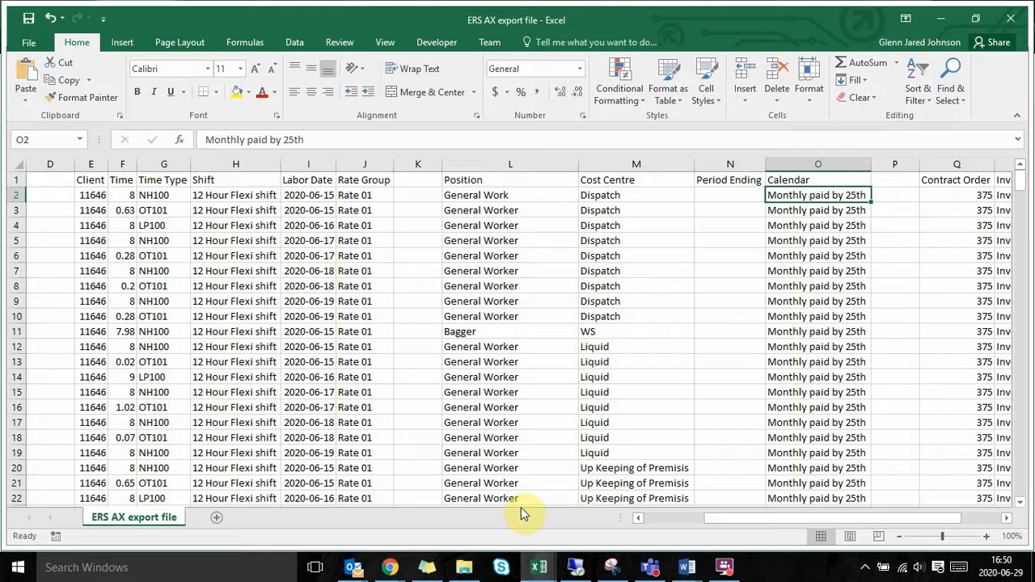
scroll(801, 260, right, 3)
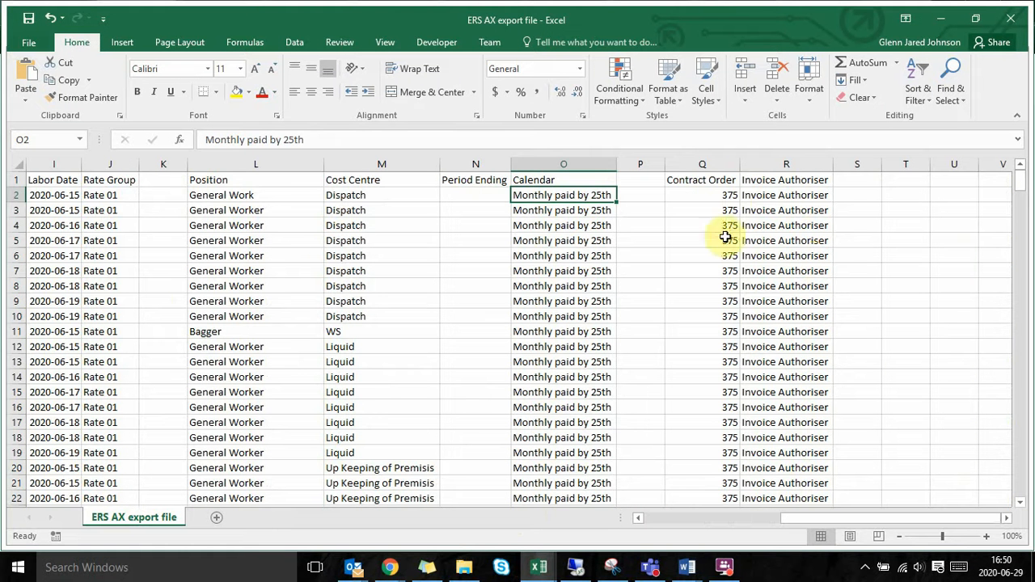
click(702, 164)
click(712, 245)
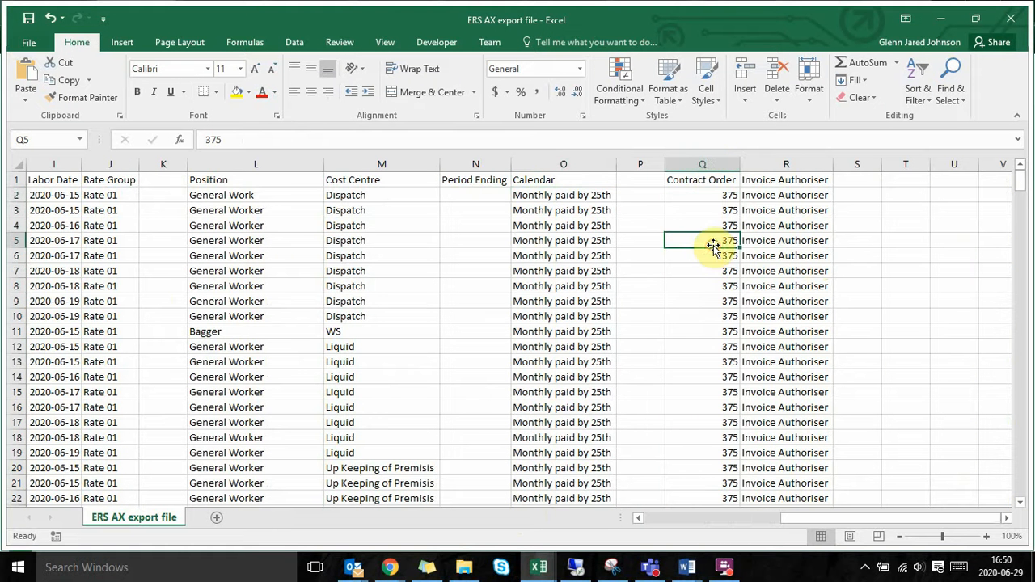
click(702, 164)
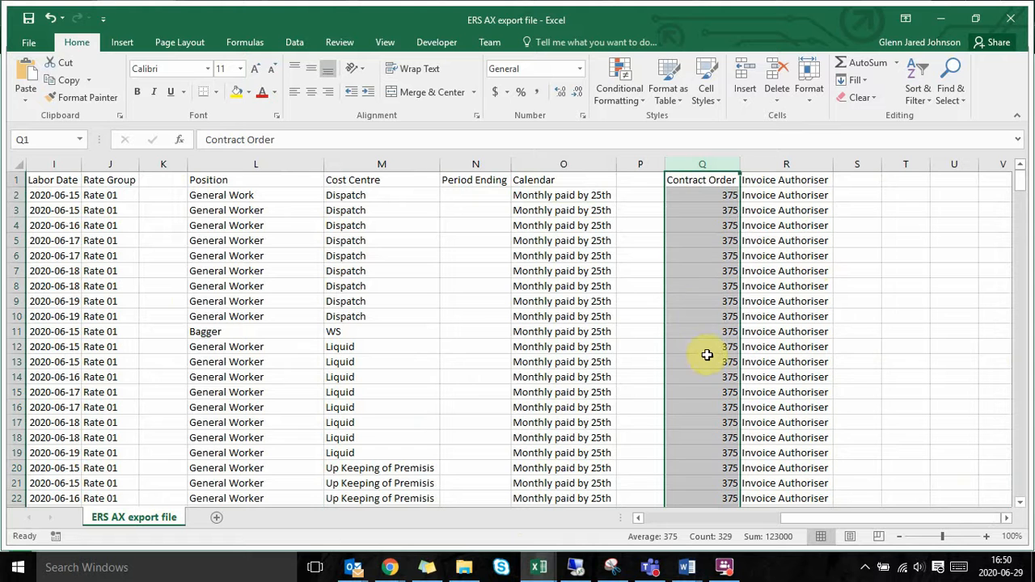
Step: Check the Invoice Authoriser header and its first entries, and look back over the export's columns from Unique ID
click(775, 179)
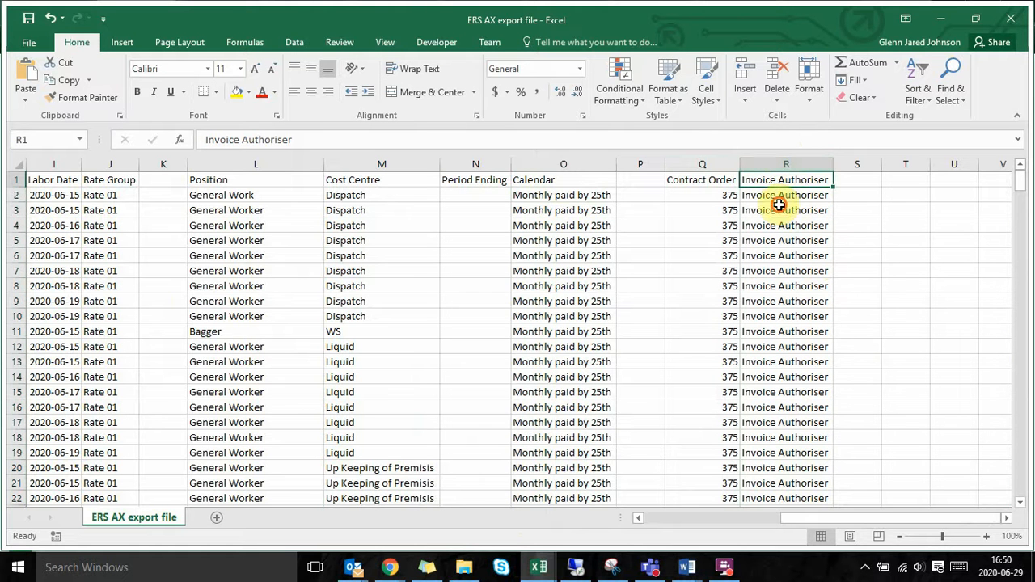
click(779, 208)
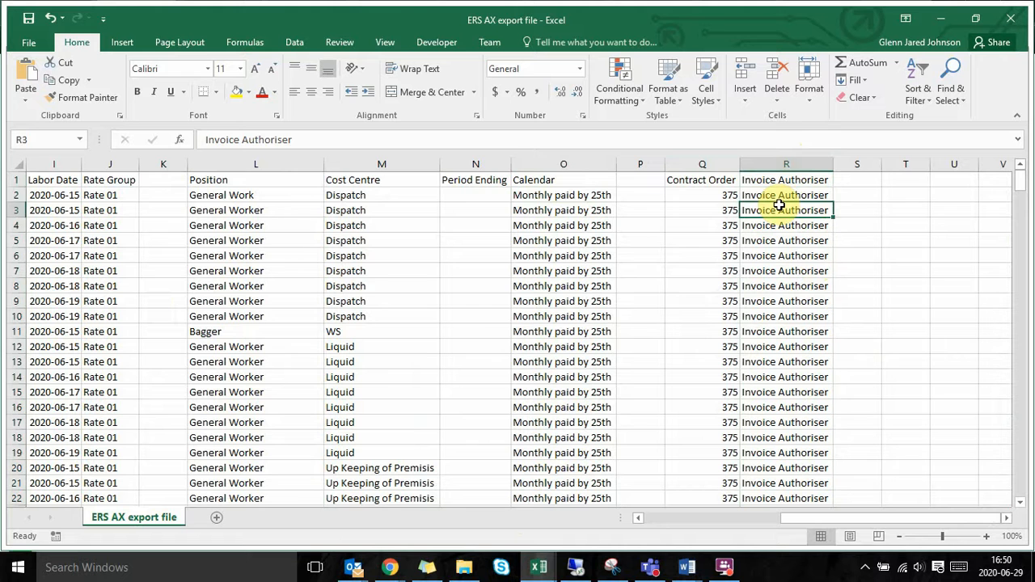
key(Up)
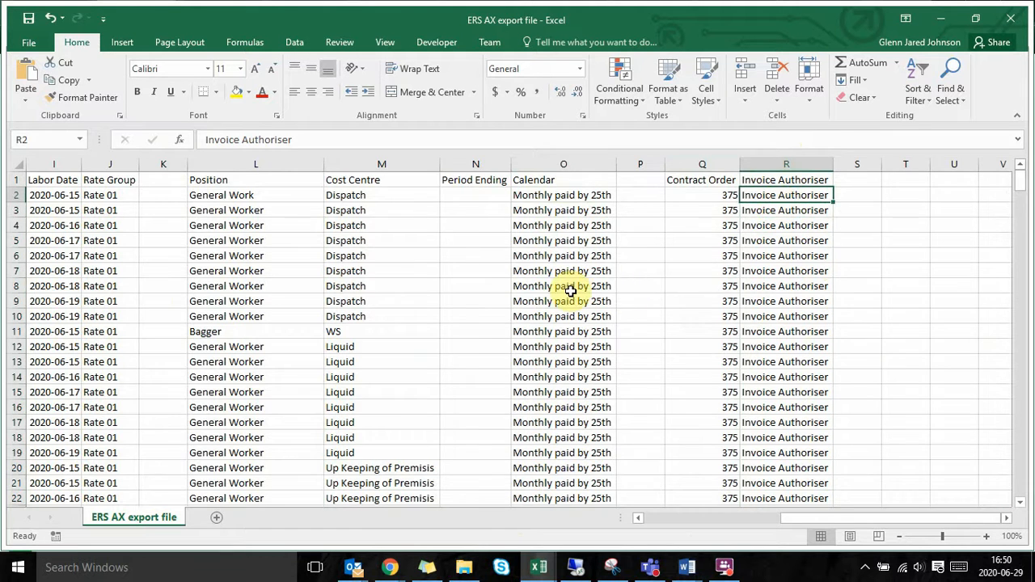
scroll(571, 287, left, 10)
scroll(550, 291, right, 3)
scroll(518, 301, left, 1)
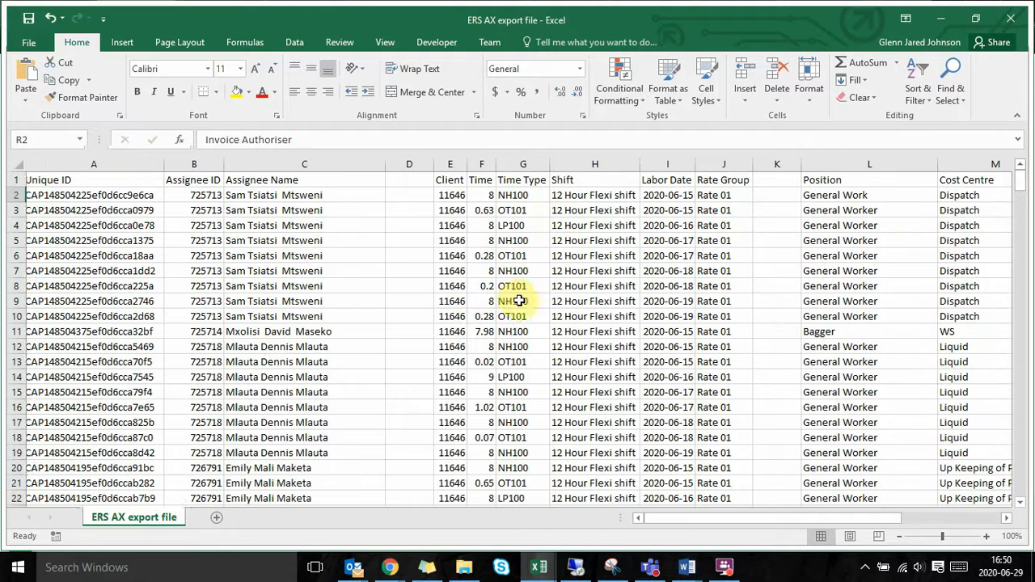
Step: Switch to the TIME BOT how-to document in Word and find the section "3 – Email file to the bot"
mouse_move(684, 572)
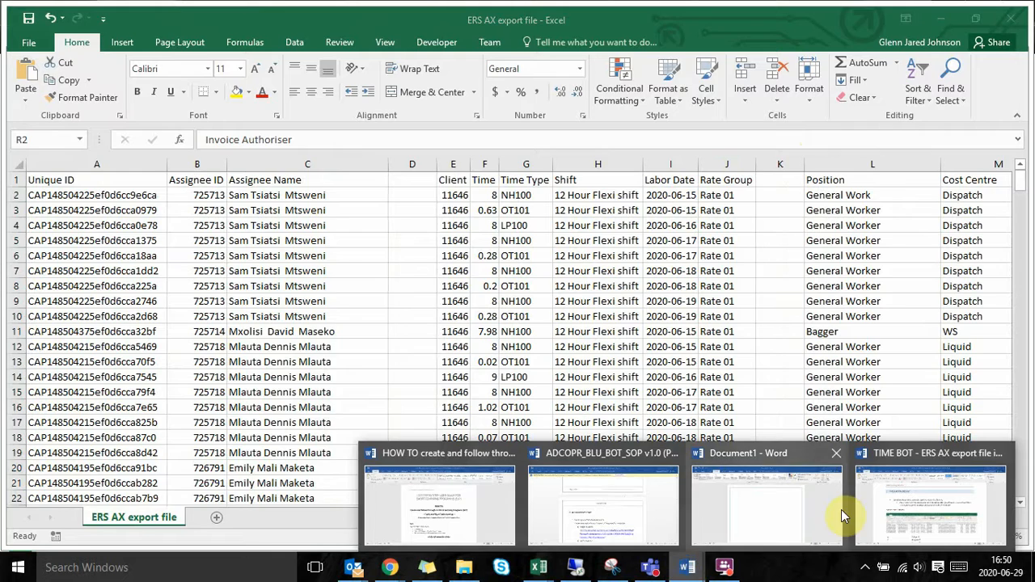
click(890, 494)
scroll(523, 417, down, 2)
scroll(522, 416, down, 15)
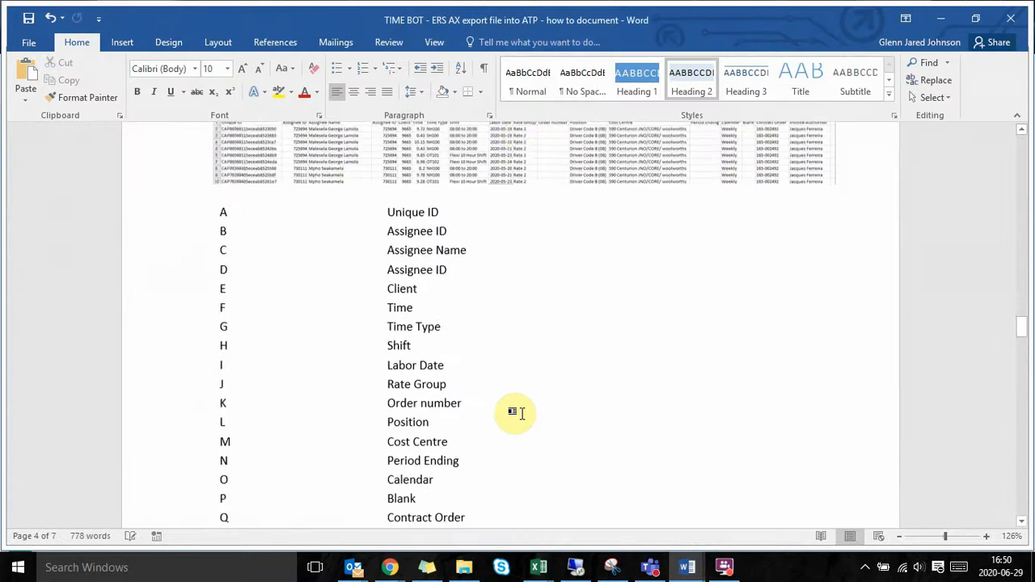
scroll(522, 416, down, 8)
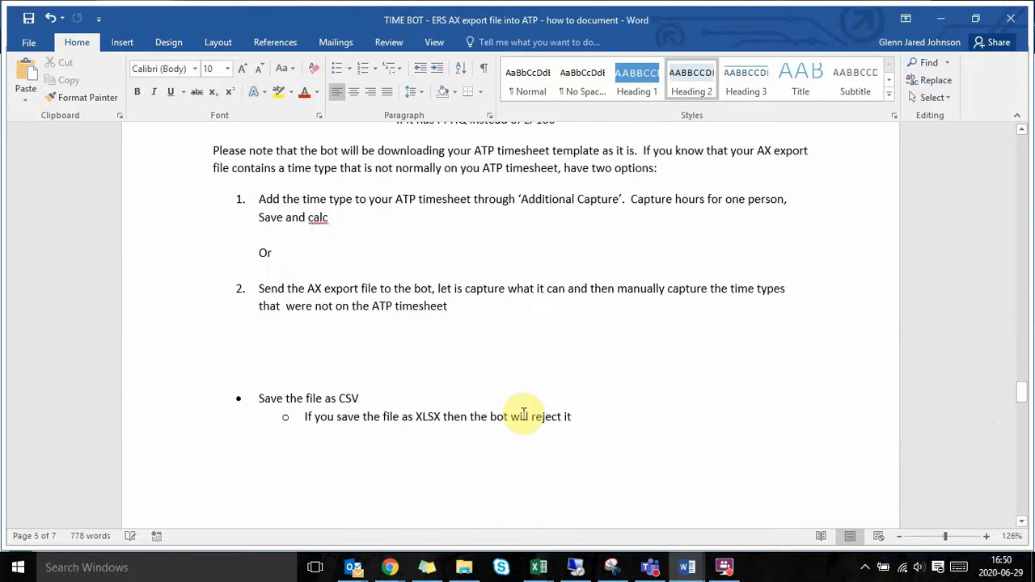
scroll(522, 414, down, 8)
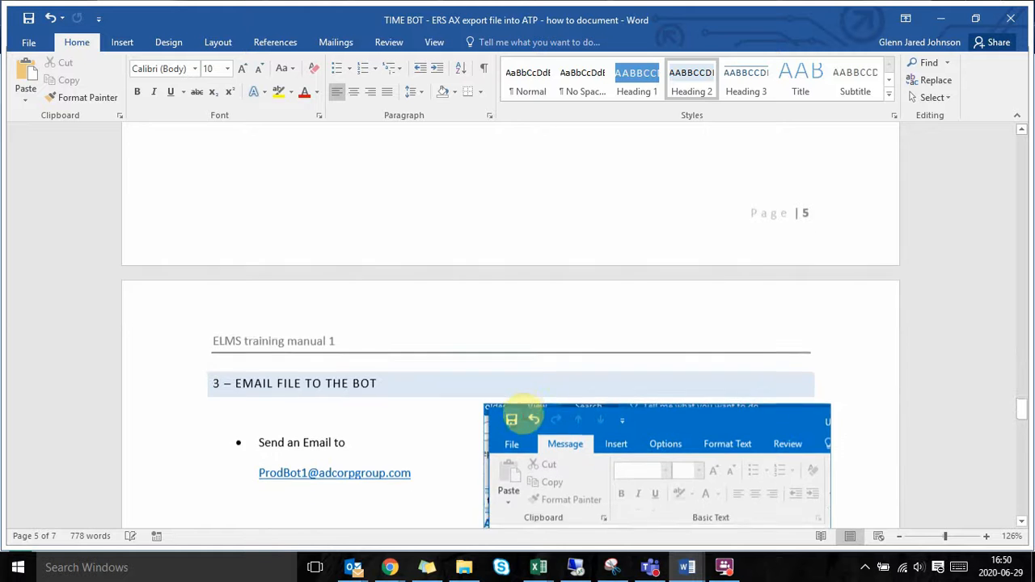
scroll(523, 413, down, 6)
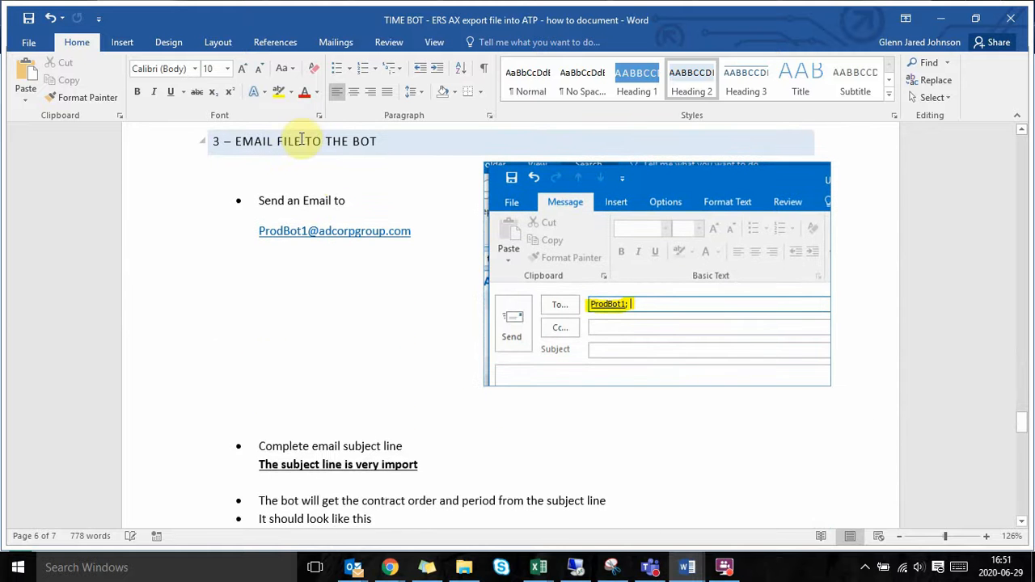
click(297, 200)
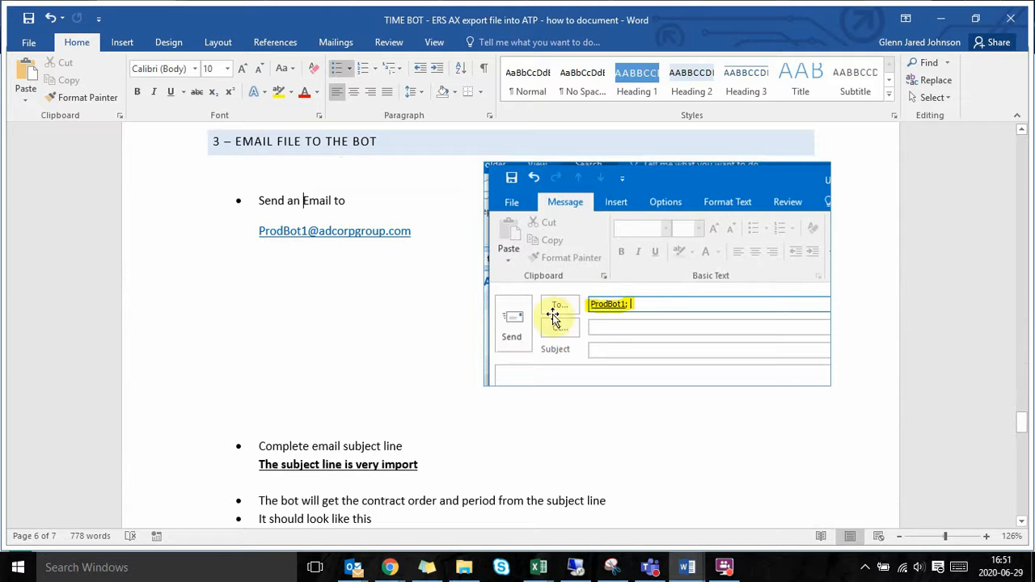
Step: Read the instructions on the bot's email recipient and the required subject line, including the example subject
scroll(374, 332, down, 1)
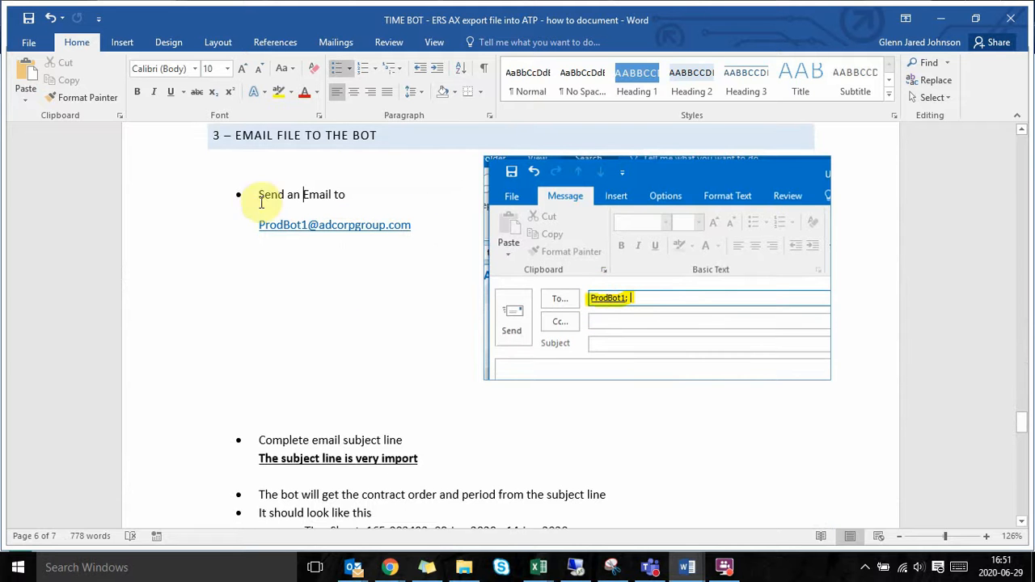
scroll(330, 290, down, 1)
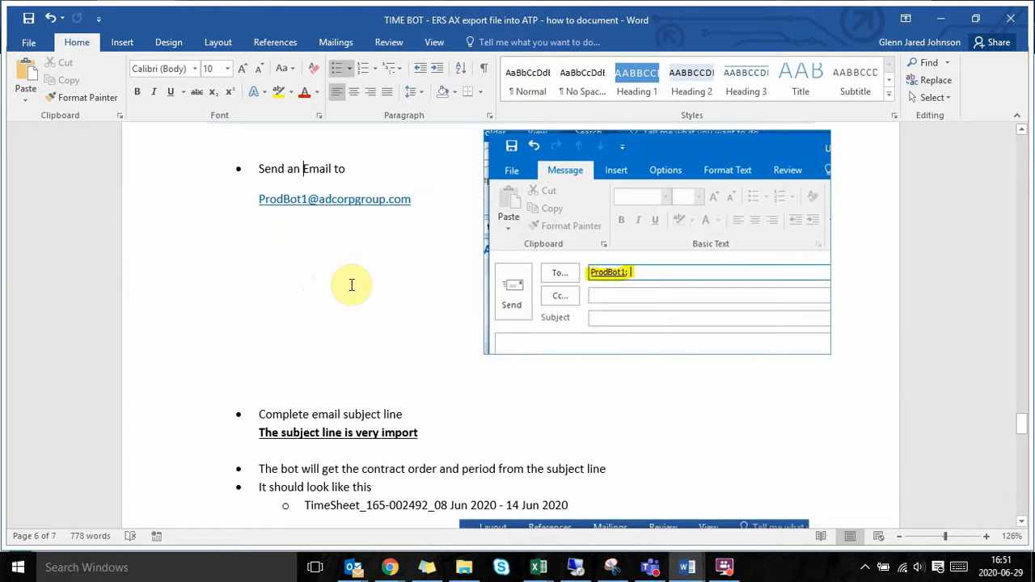
scroll(393, 384, down, 3)
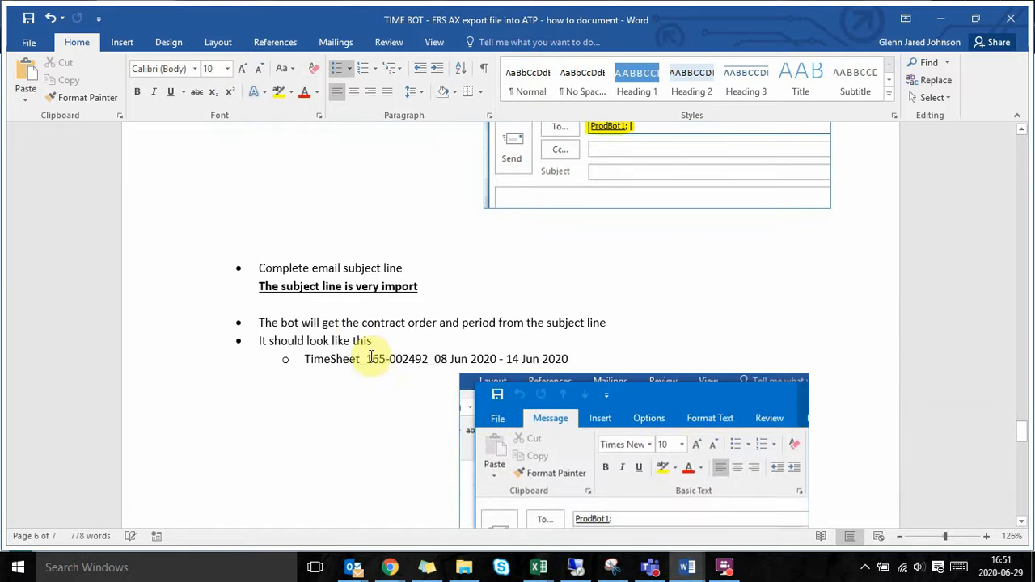
scroll(377, 324, up, 3)
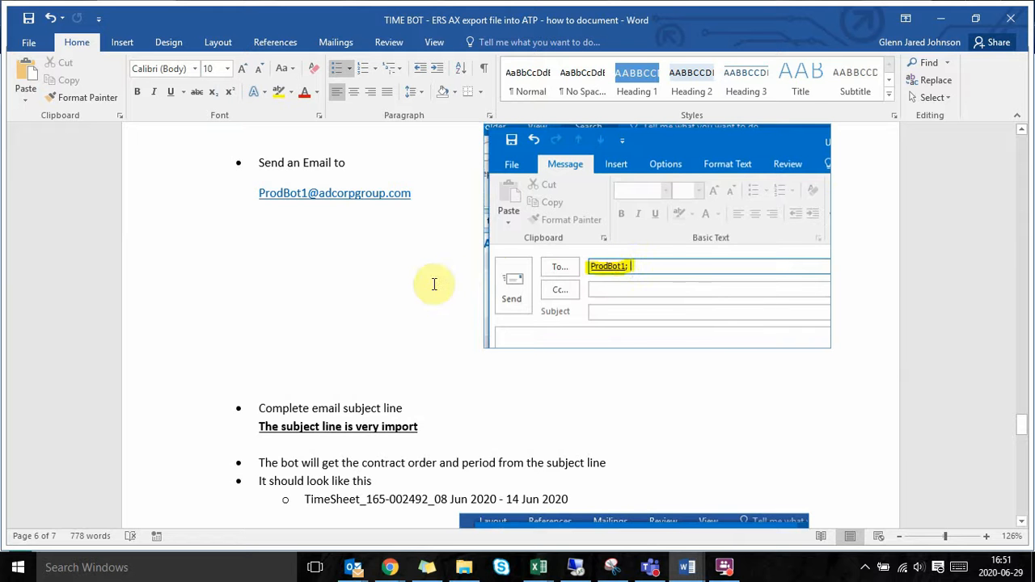
scroll(434, 283, down, 4)
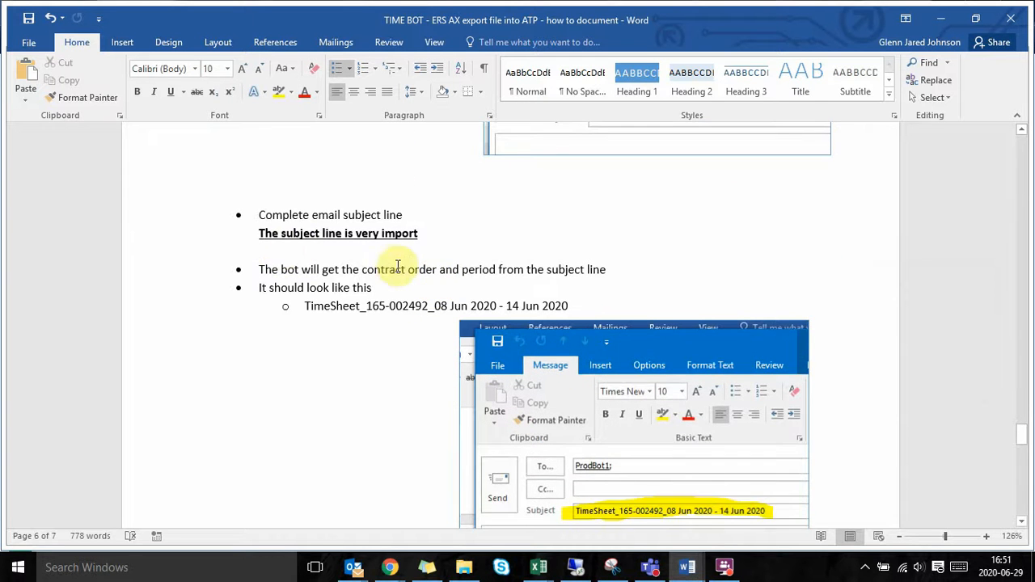
scroll(398, 267, down, 1)
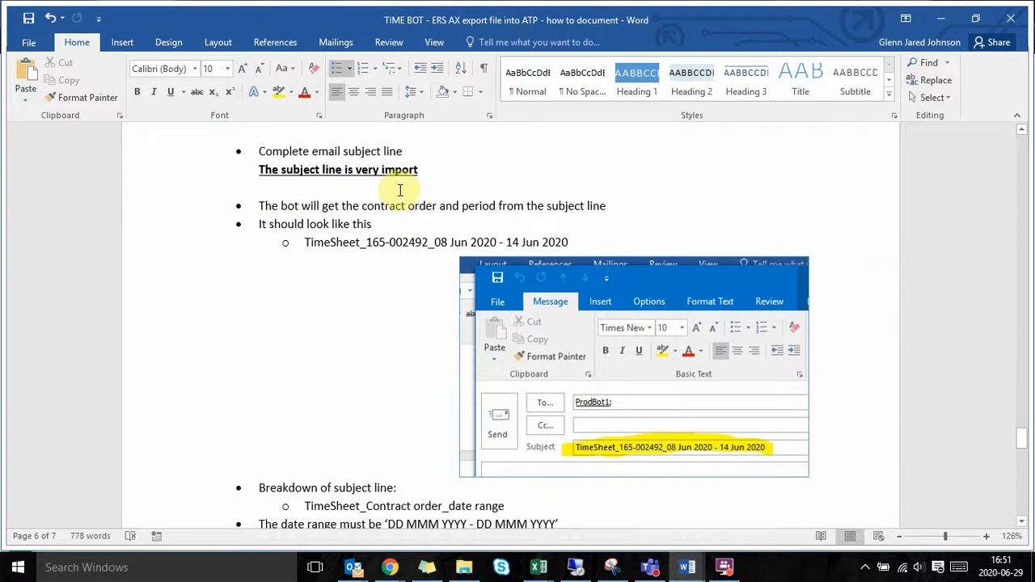
scroll(480, 250, down, 1)
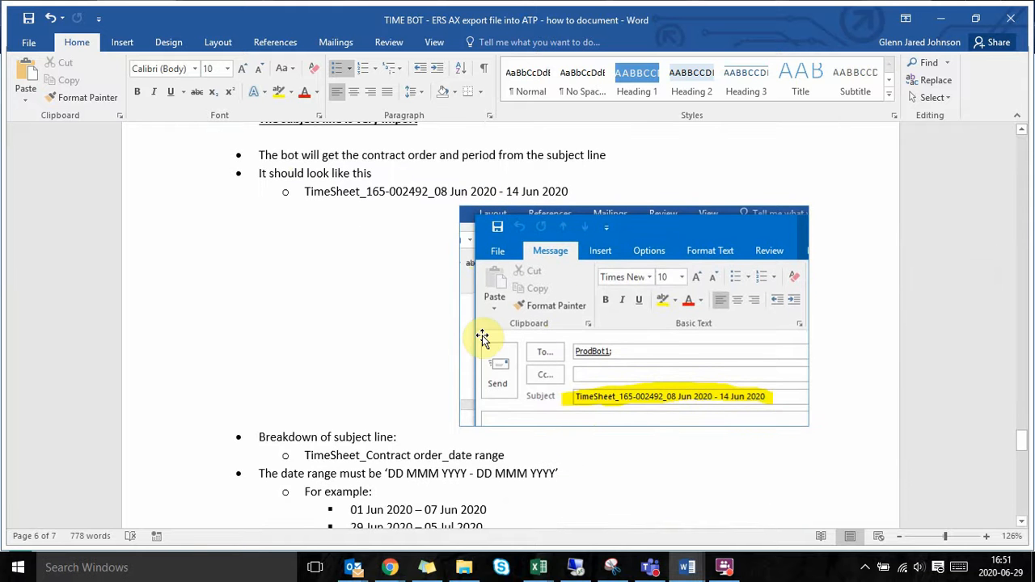
scroll(477, 331, up, 1)
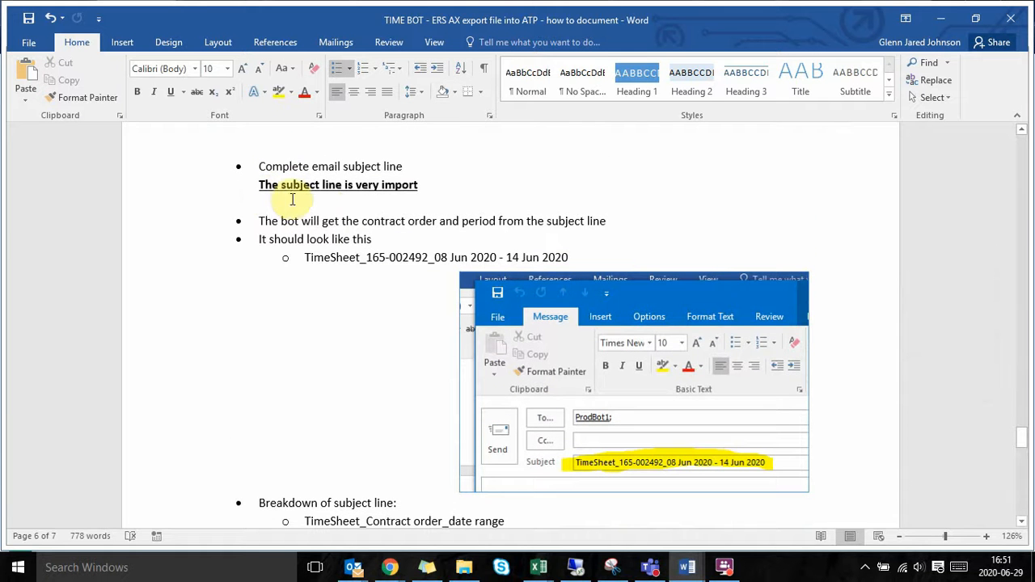
scroll(417, 200, down, 1)
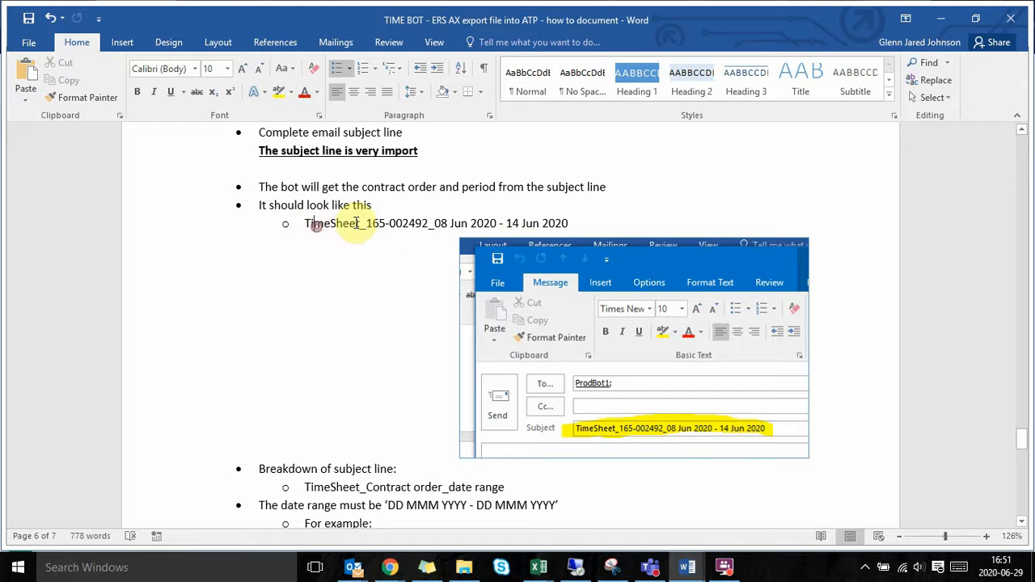
Step: Examine the TimeSheet prefix, underscore and contract order parts of the example subject line
double_click(317, 226)
double_click(363, 234)
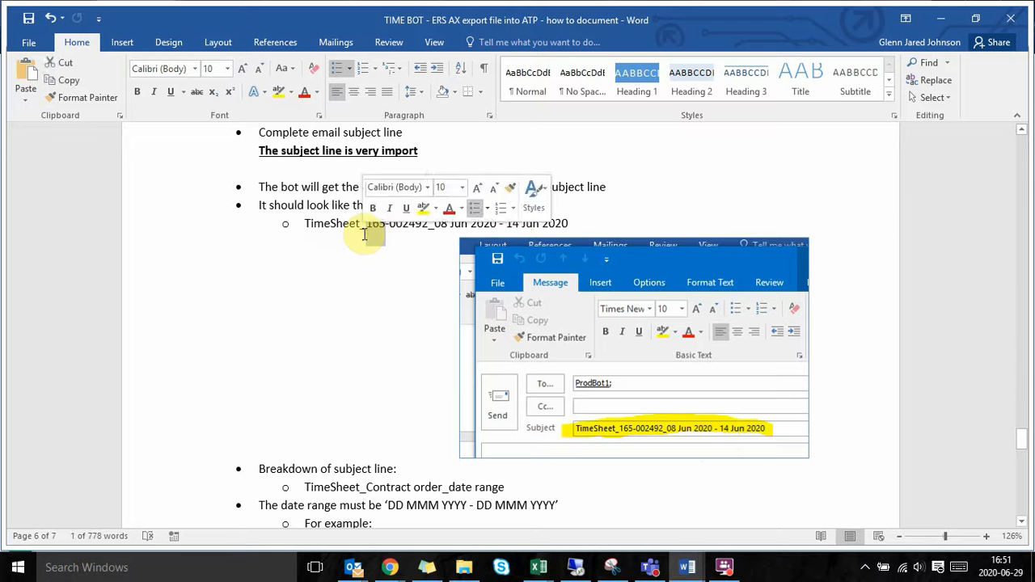
click(361, 233)
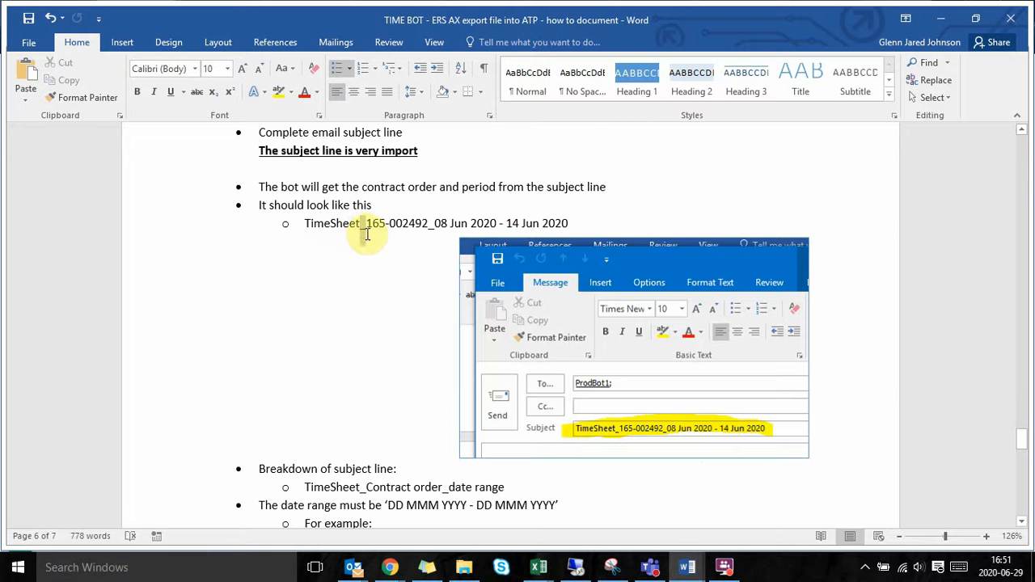
drag(359, 232, 366, 233)
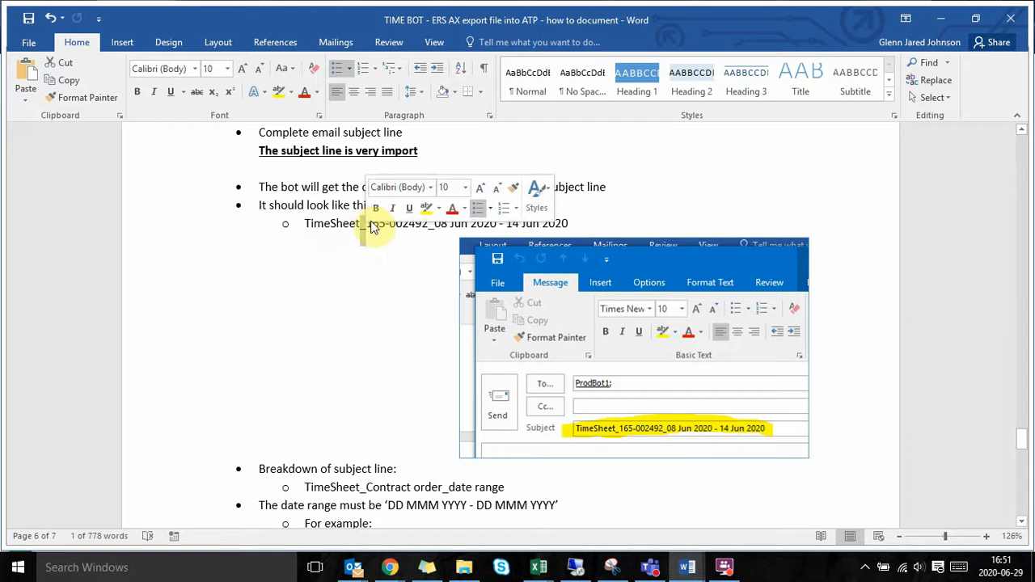
click(371, 228)
triple_click(377, 230)
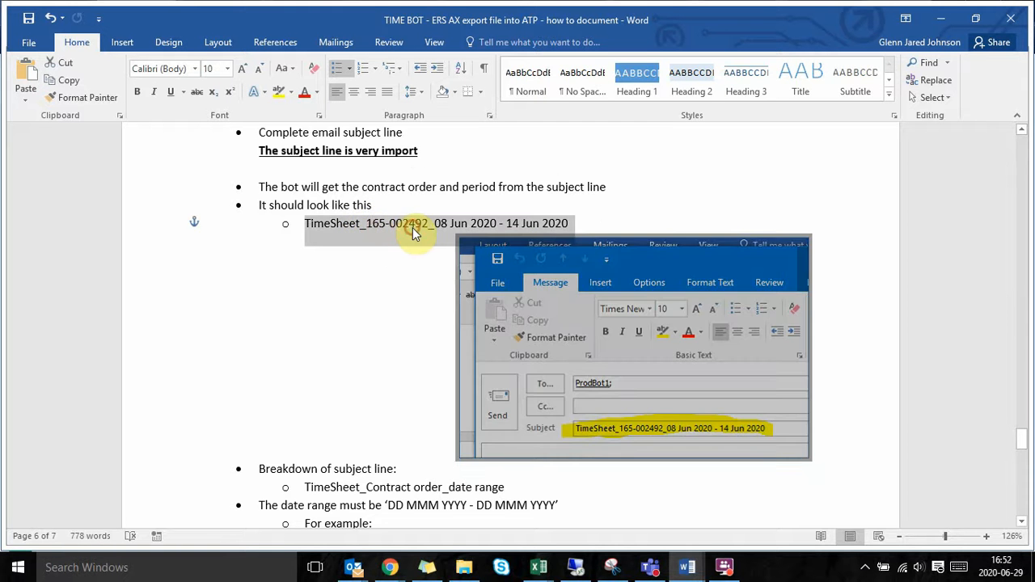
click(414, 227)
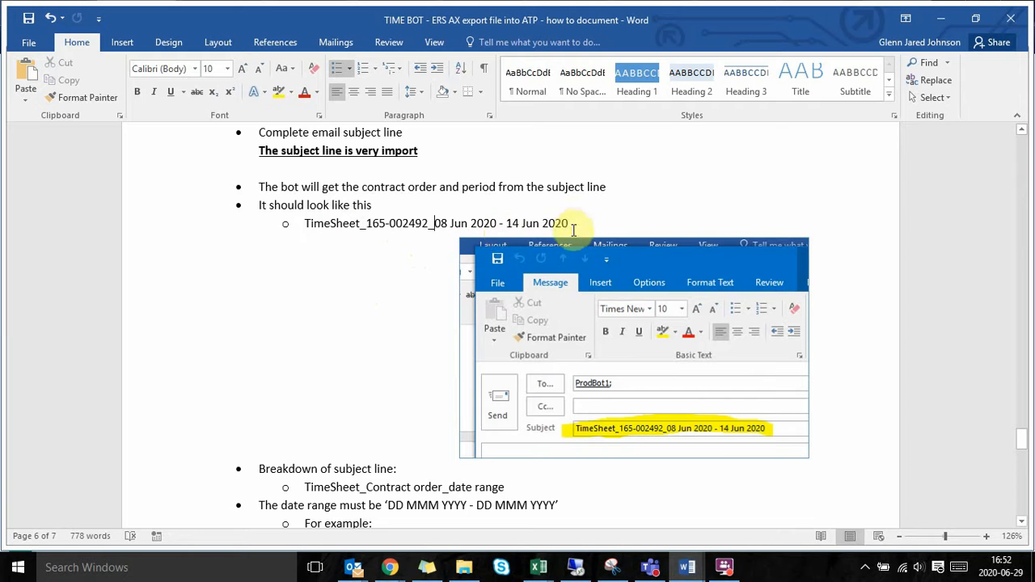
Step: Remove and retype the leading zero of the example subject line's start date, and add and remove a space after the contract order
click(435, 224)
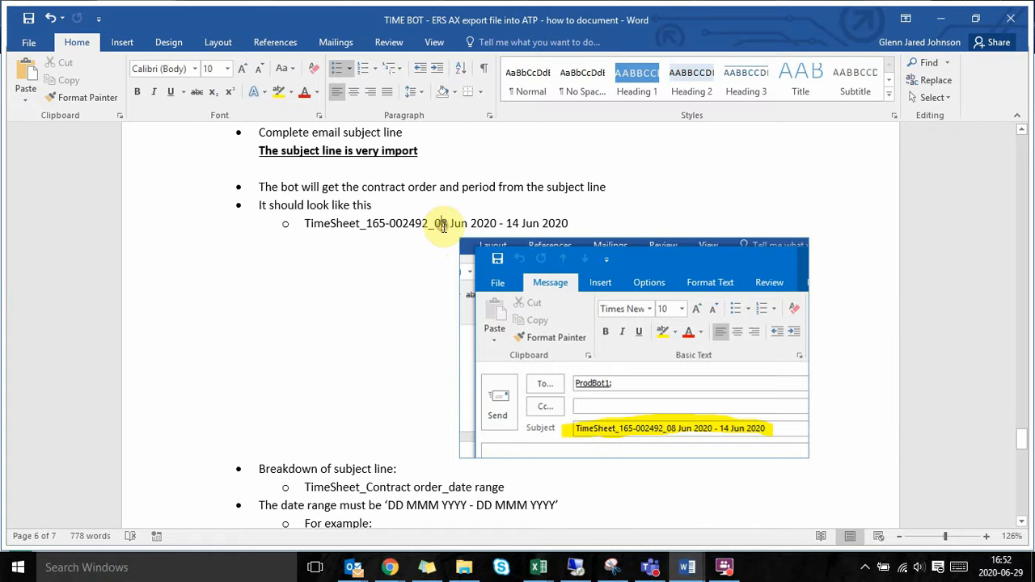
key(Delete)
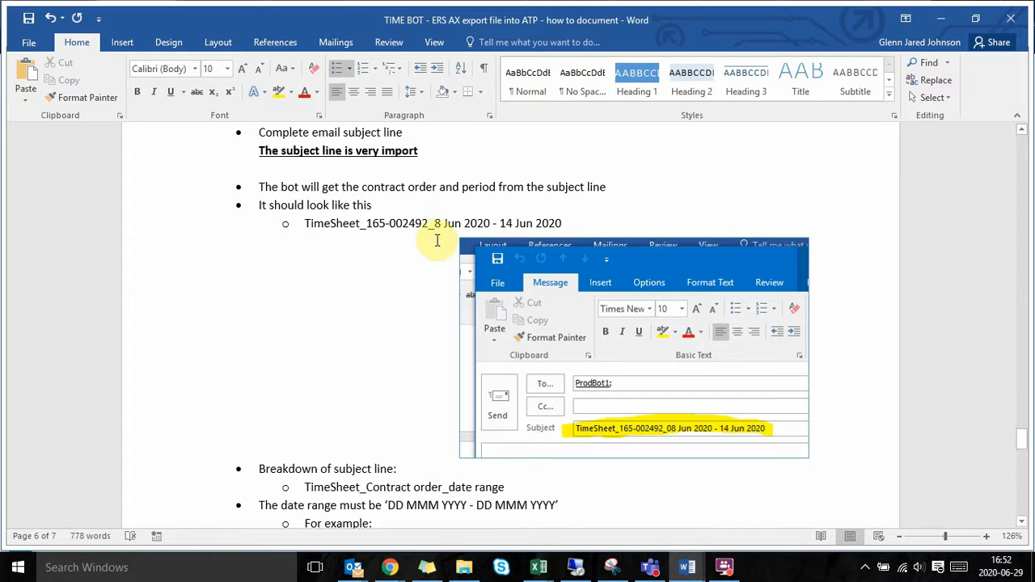
click(433, 287)
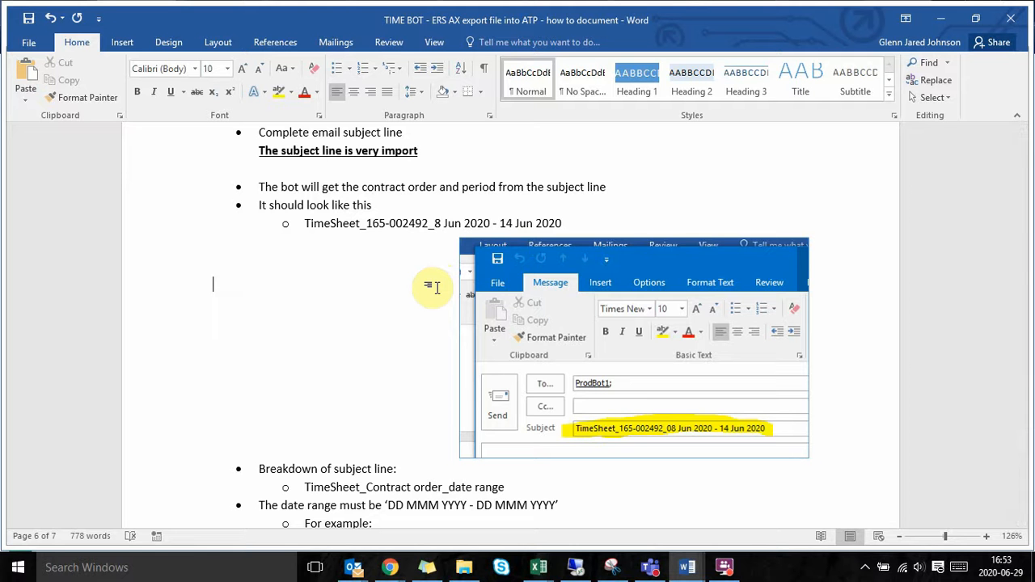
click(434, 224)
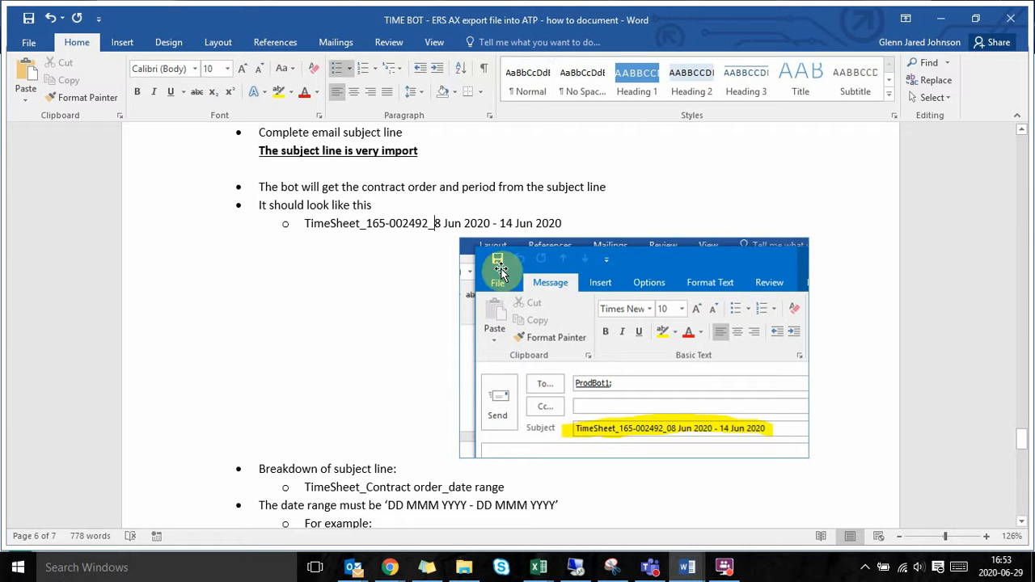
text(0)
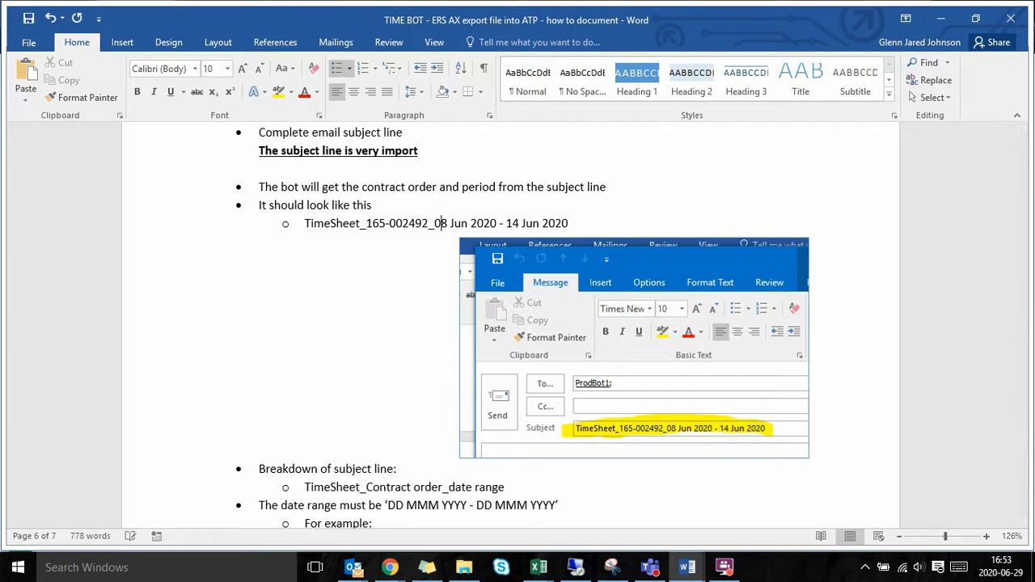
click(429, 224)
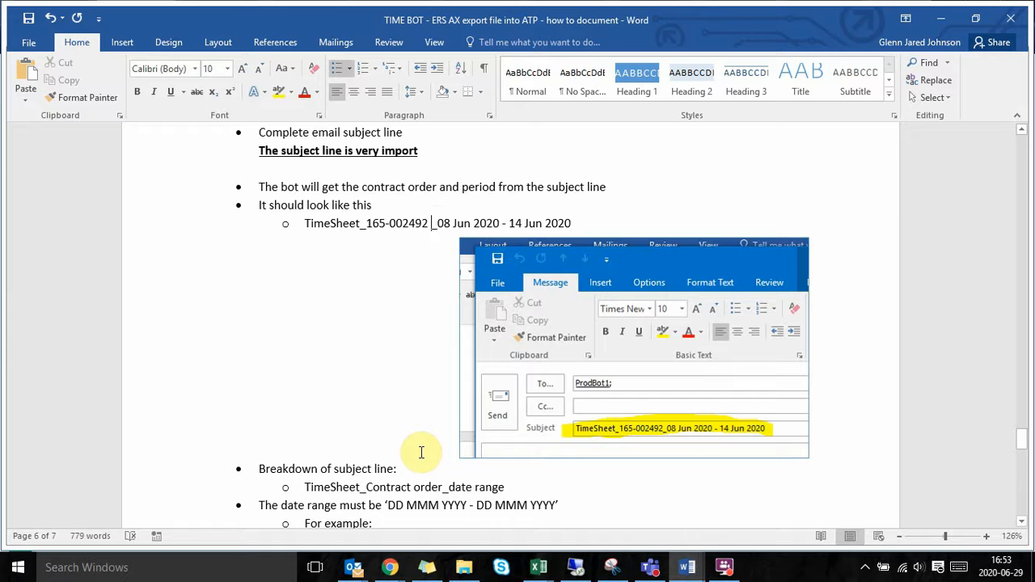
key(BackSpace)
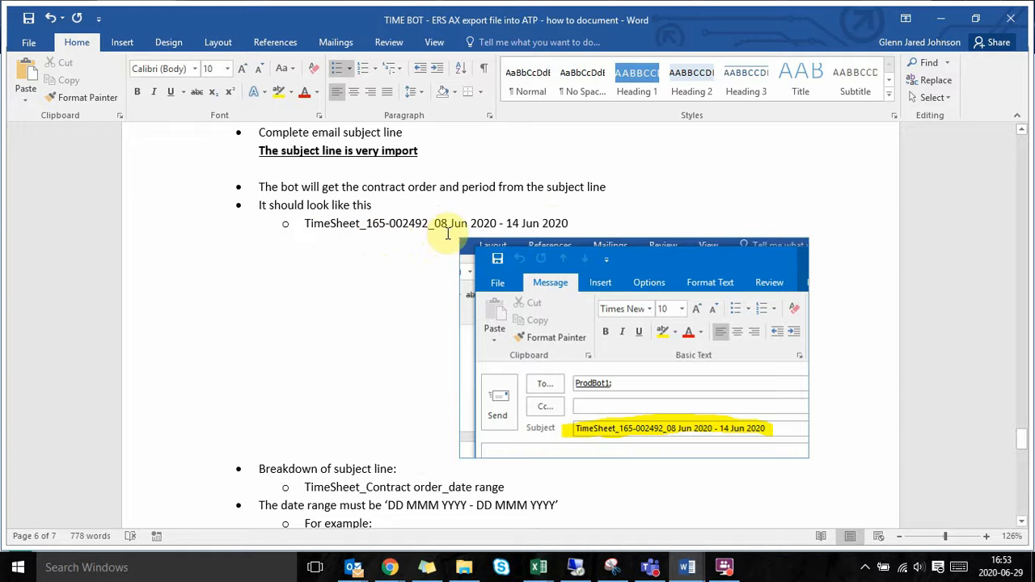
Step: Read the subject line breakdown, the date range examples and the instructions for attaching the AX export file
scroll(441, 409, down, 7)
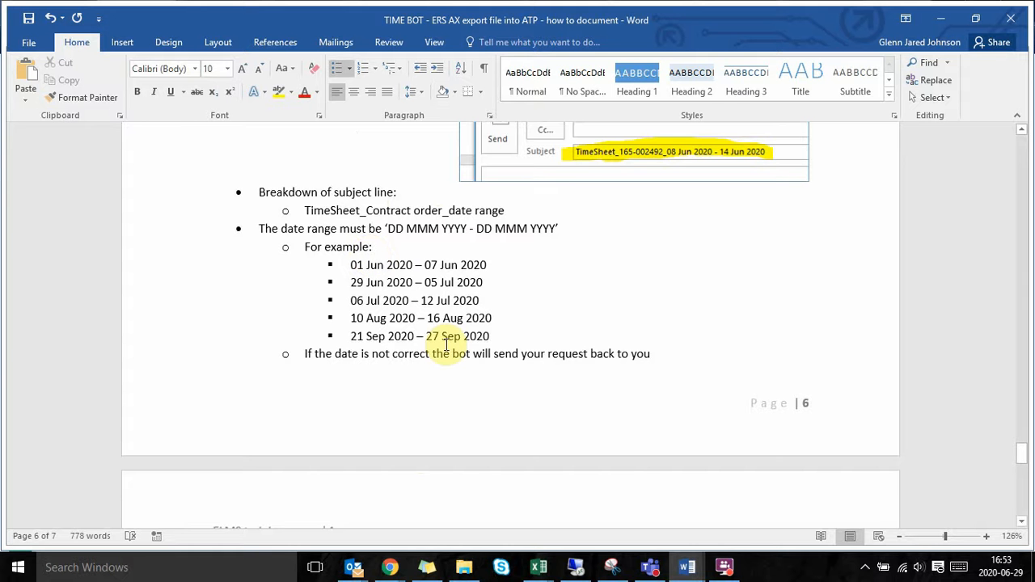
scroll(445, 345, down, 1)
scroll(447, 351, down, 7)
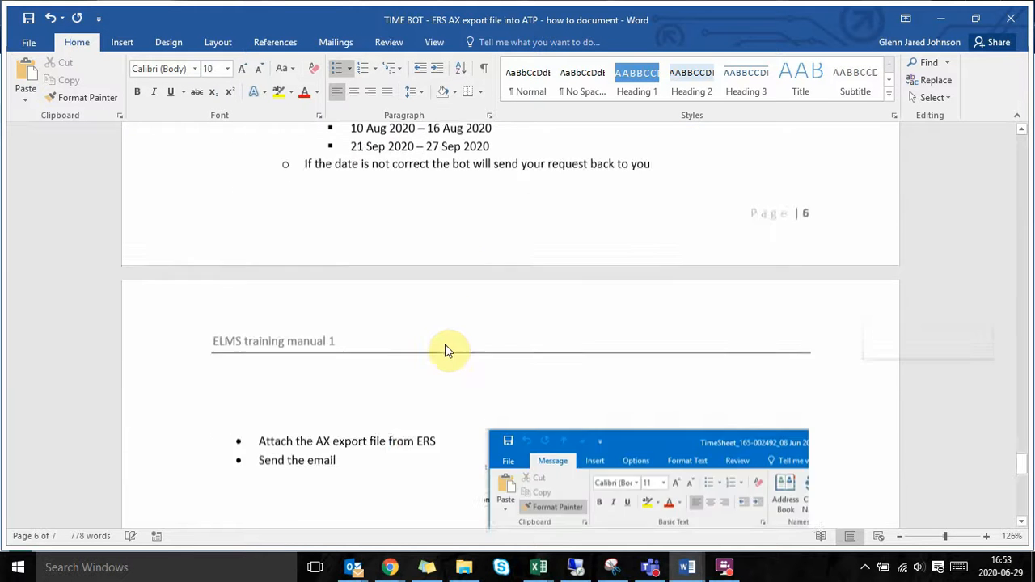
scroll(360, 326, down, 3)
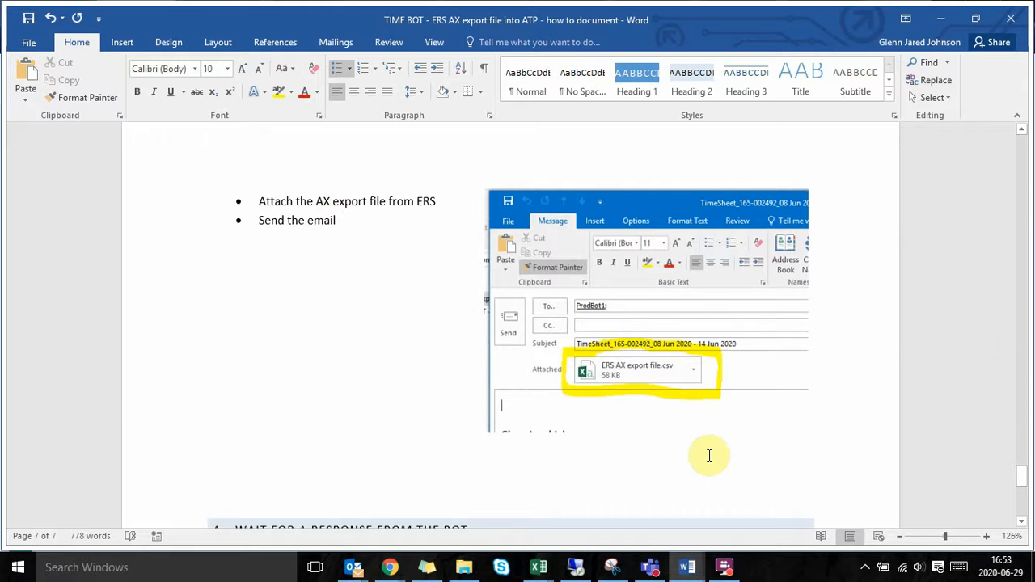
Step: Switch to the draft timesheet email in Outlook and check its recipient, subject line and ERS AX export file.csv attachment
click(354, 567)
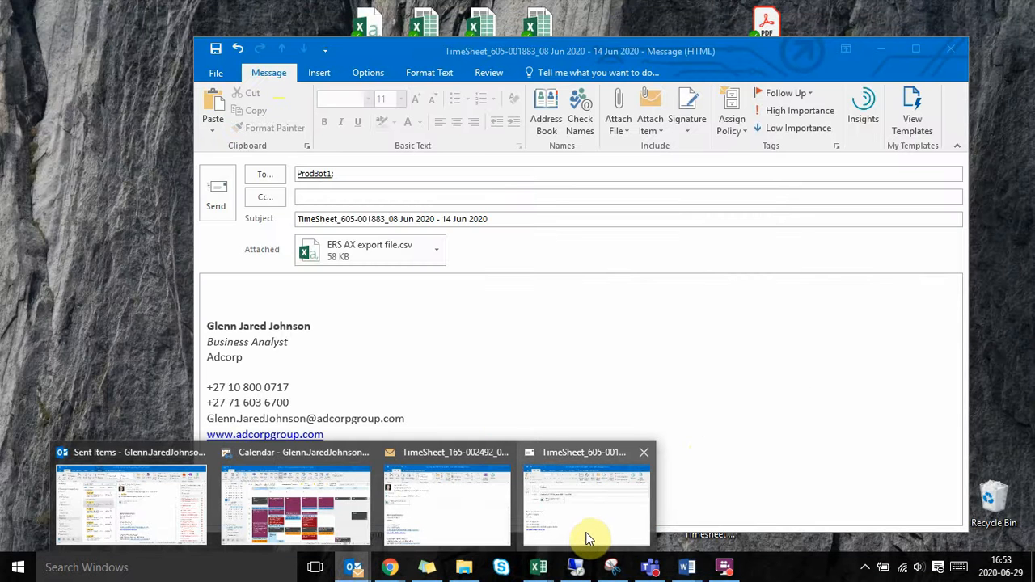
click(587, 540)
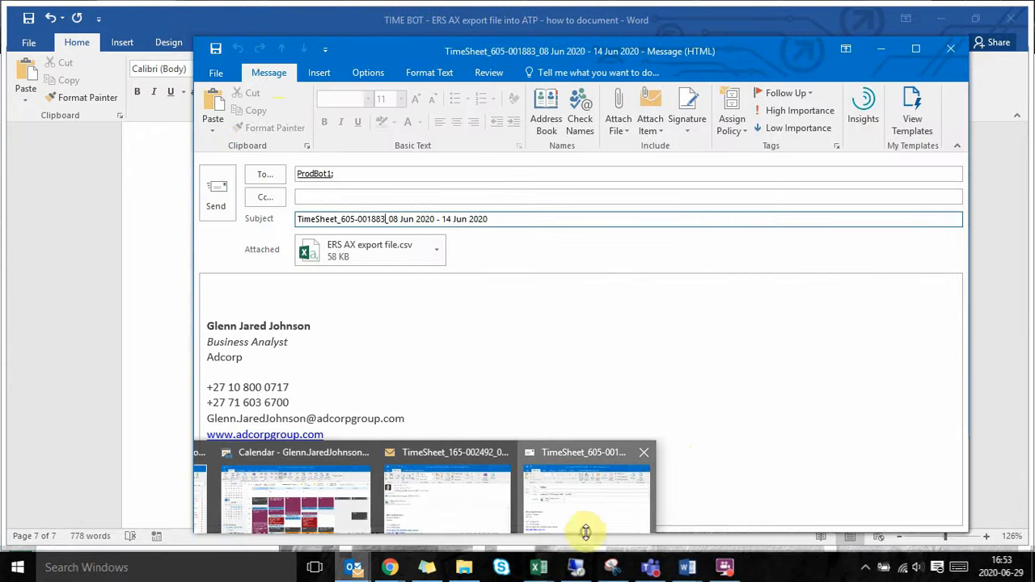
click(334, 172)
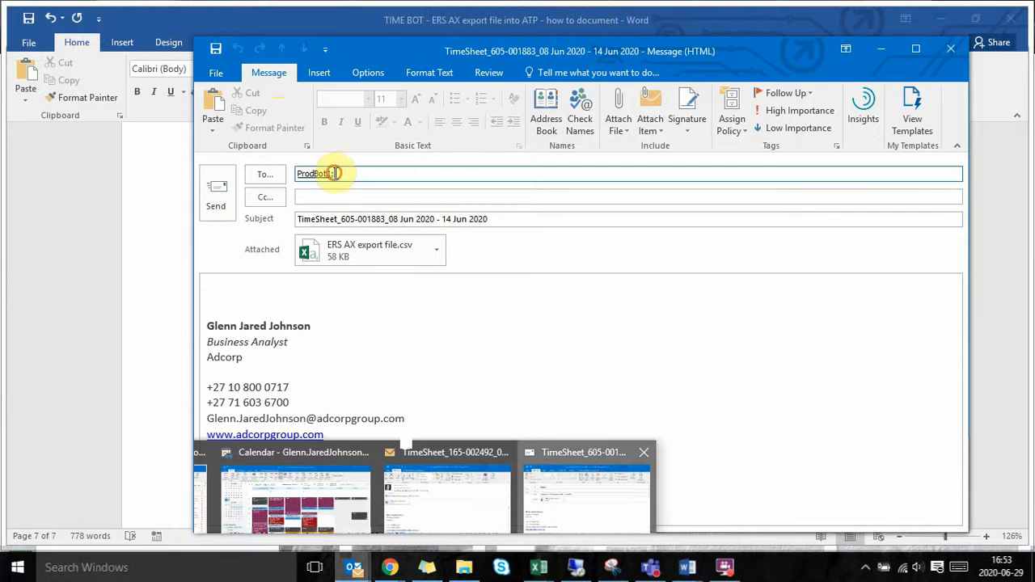
click(350, 221)
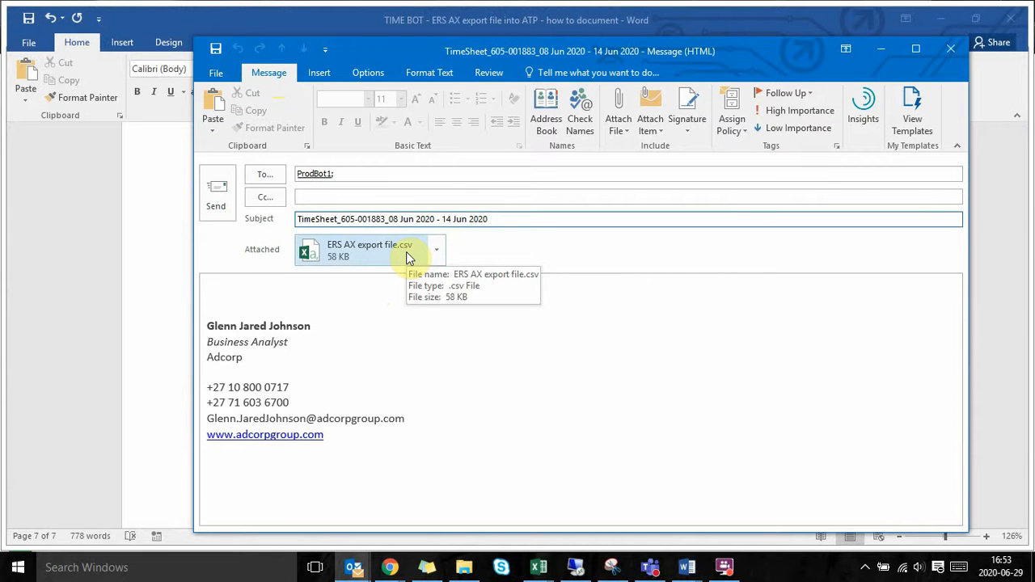
click(267, 285)
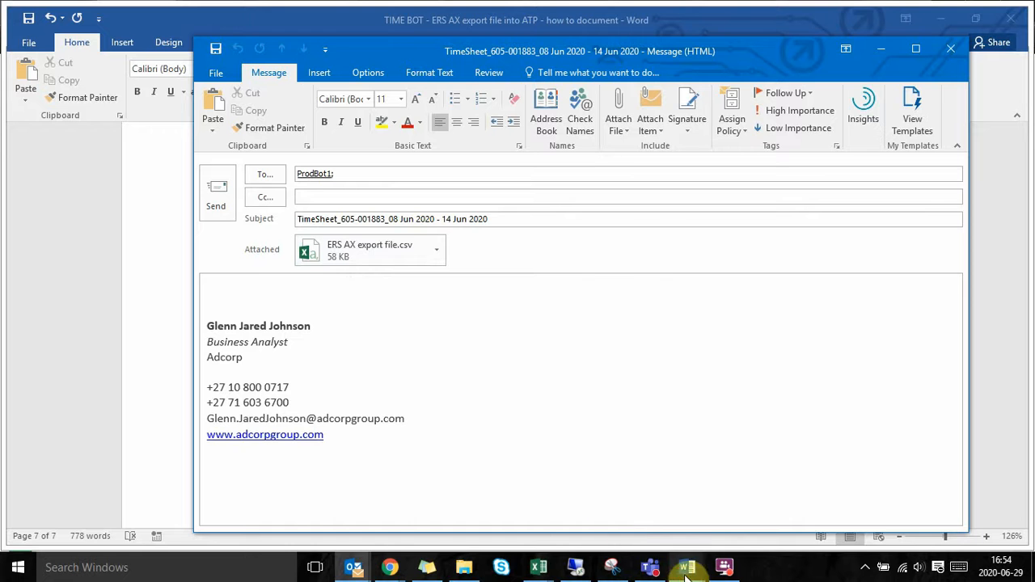
Step: Switch to the how-to document in Word and read the two options for time types missing from the ATP timesheet
mouse_move(687, 567)
click(891, 512)
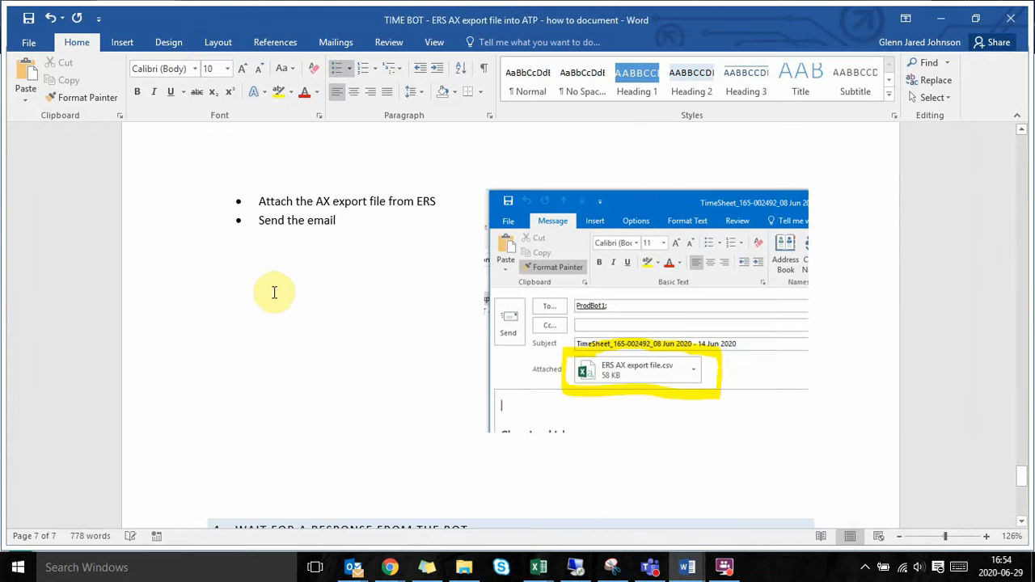
click(353, 305)
scroll(353, 305, up, 10)
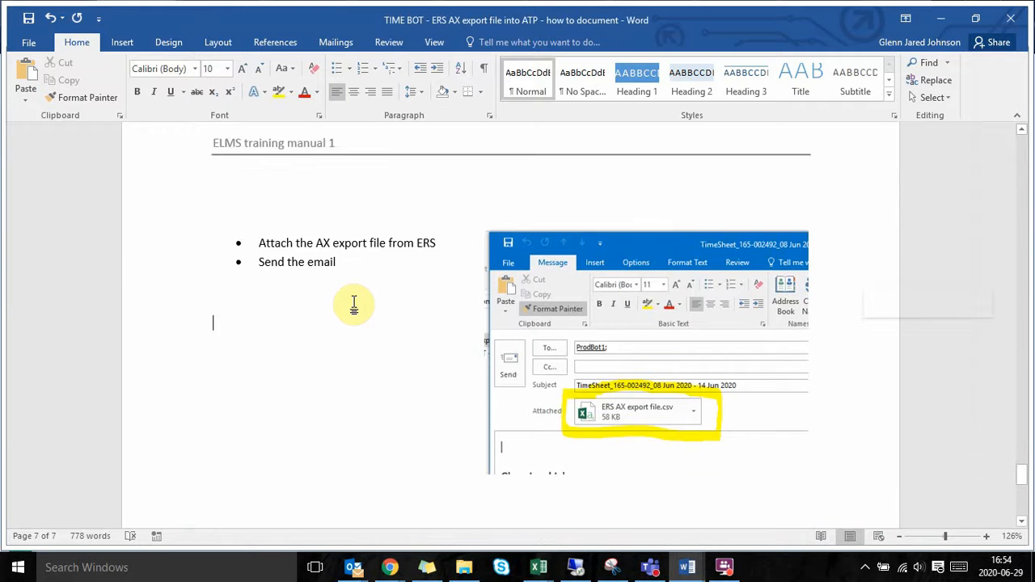
scroll(355, 302, up, 10)
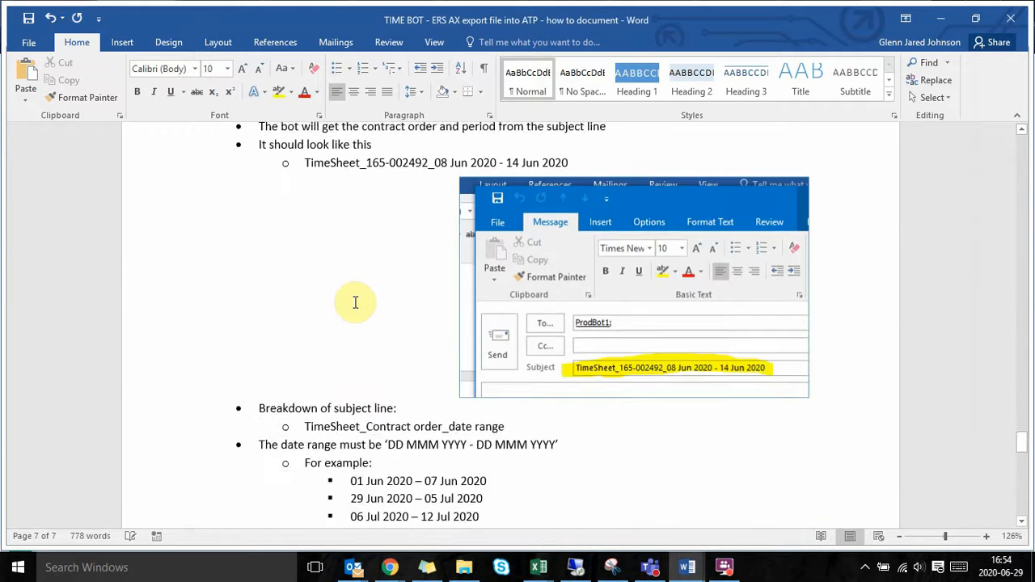
scroll(355, 302, up, 10)
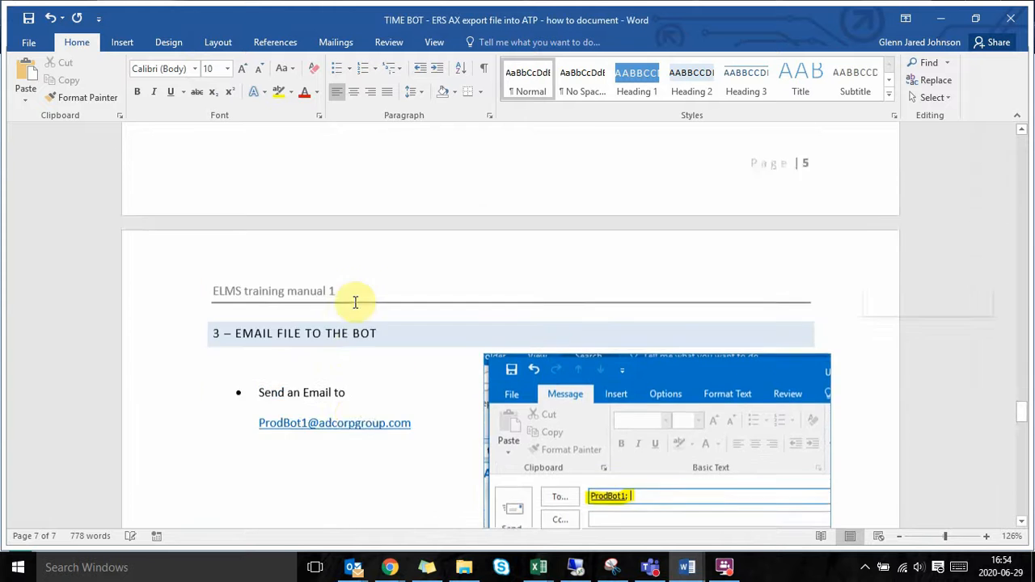
scroll(355, 303, up, 3)
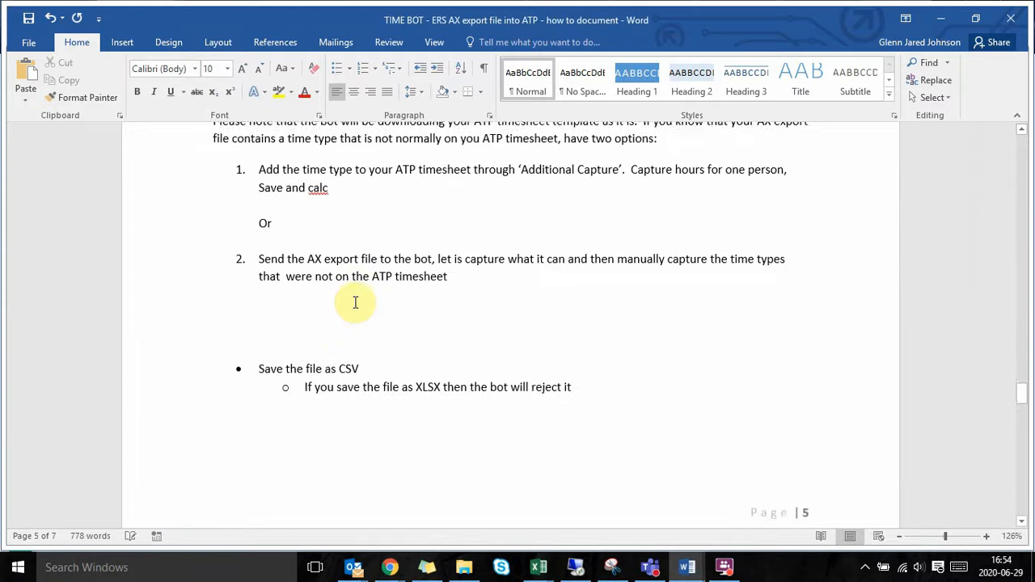
scroll(355, 302, up, 4)
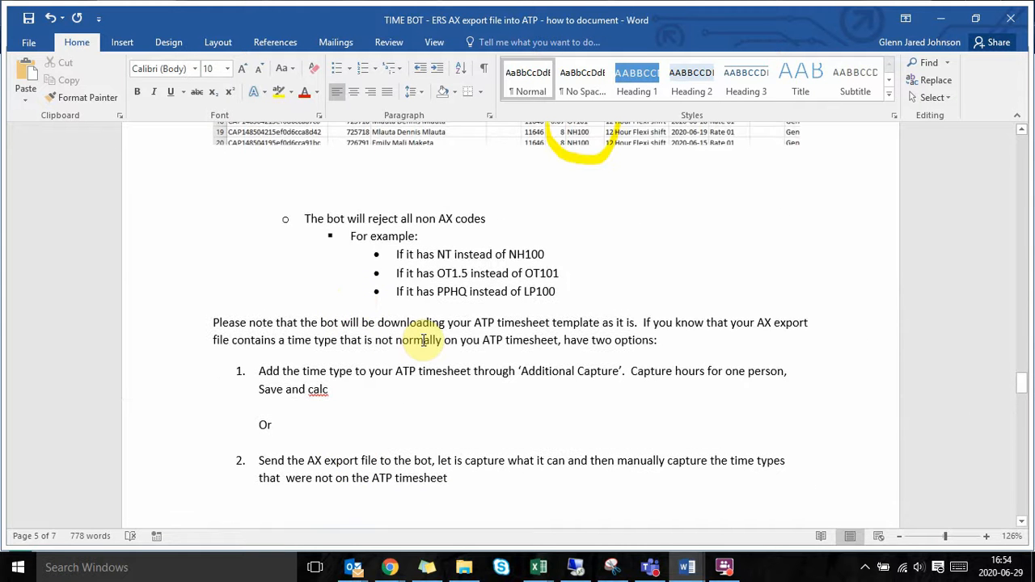
scroll(423, 340, down, 2)
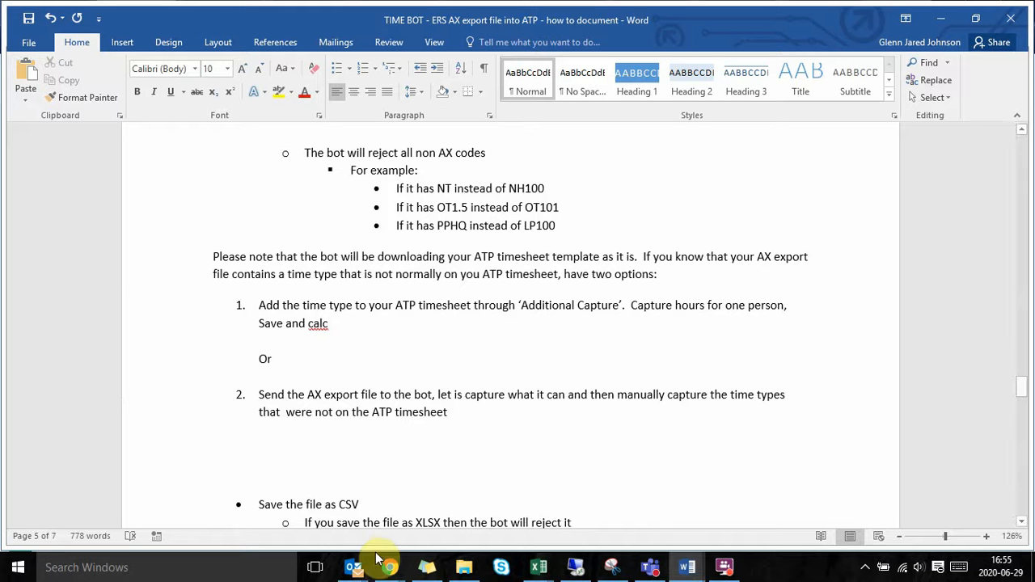
Step: Switch to the ATP timesheet in Chrome and review its calculated hours, leave, public holiday and sundries columns
mouse_move(390, 568)
click(551, 529)
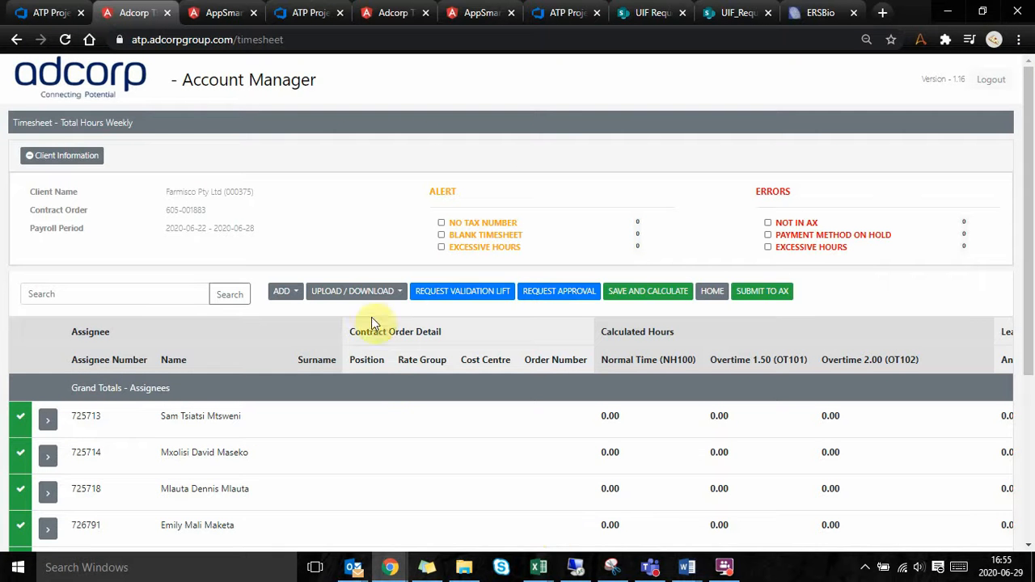
scroll(406, 387, down, 1)
scroll(484, 365, right, 3)
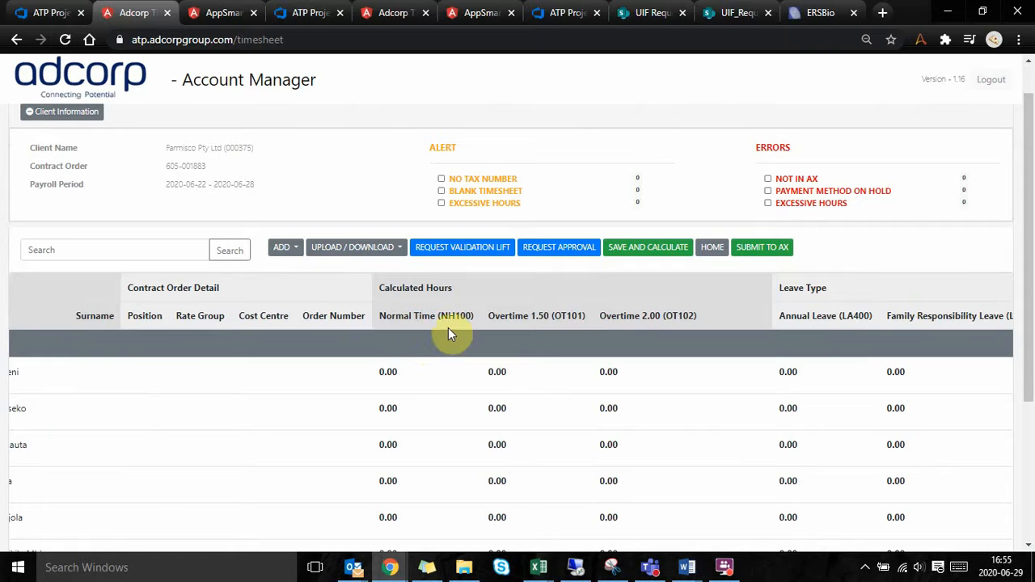
scroll(649, 331, right, 6)
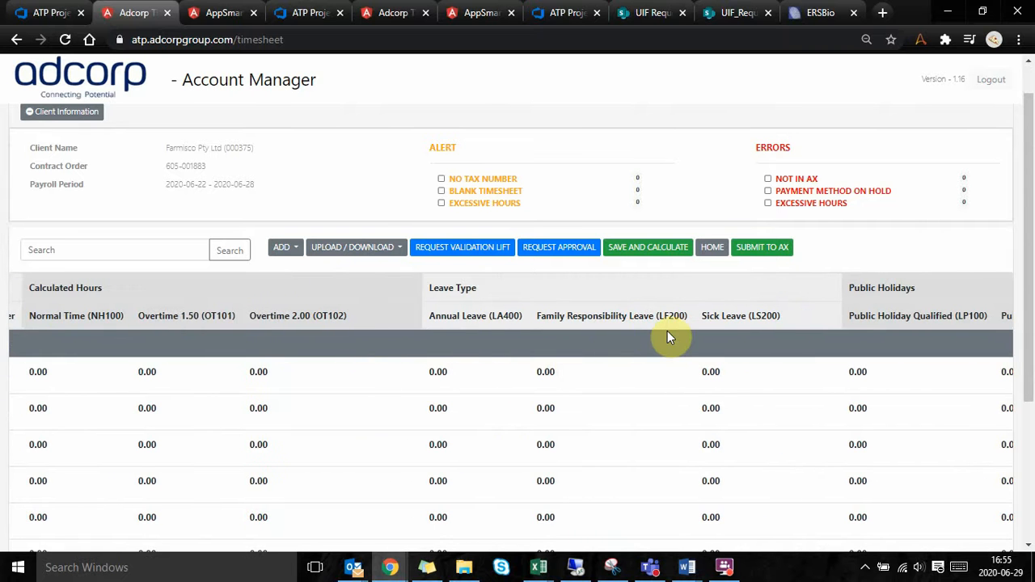
scroll(668, 337, right, 3)
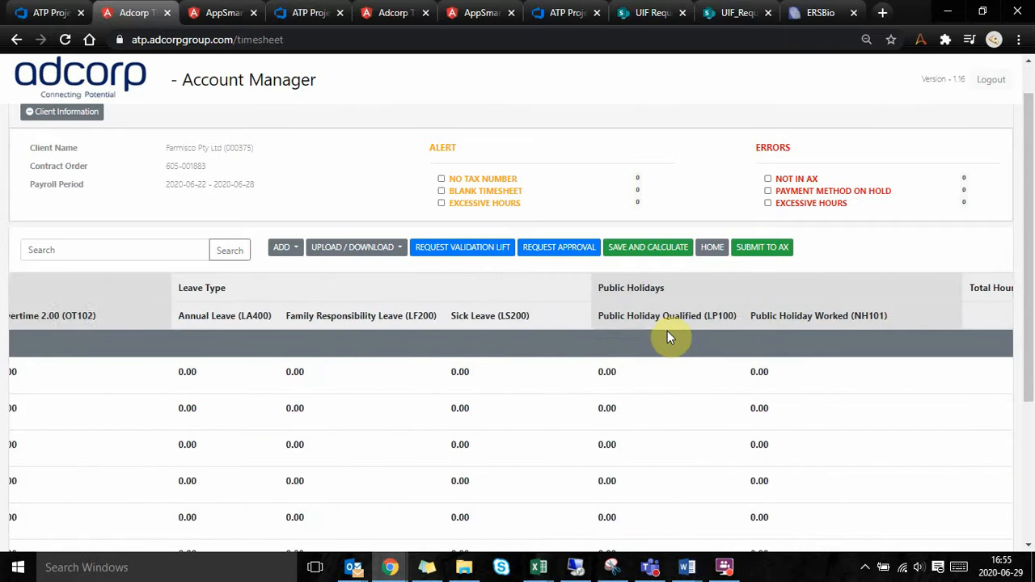
Step: Download the ATP timesheet as an Excel file, open it and enable editing
click(404, 251)
click(384, 404)
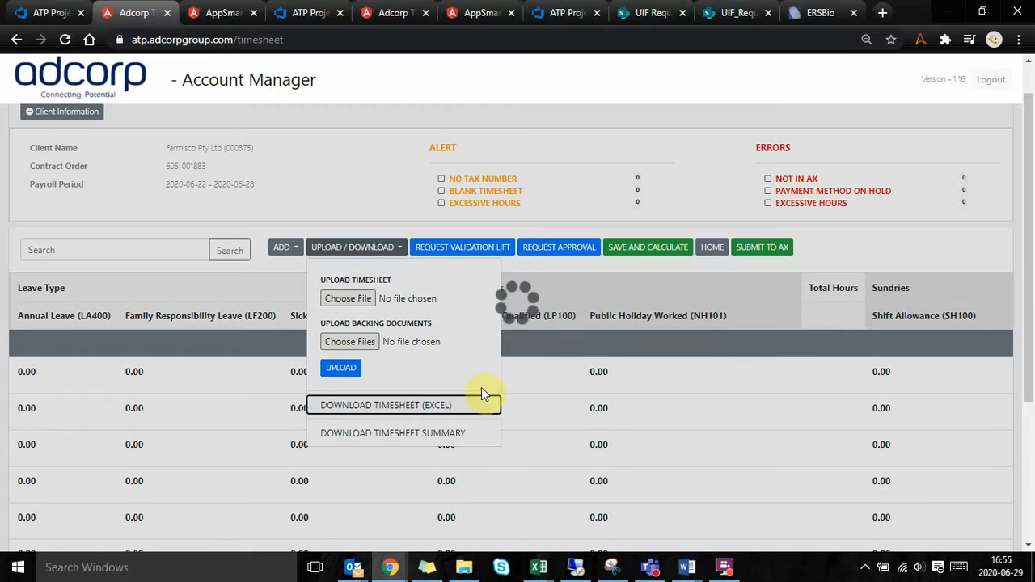
key(XF86AudioLowerVolume)
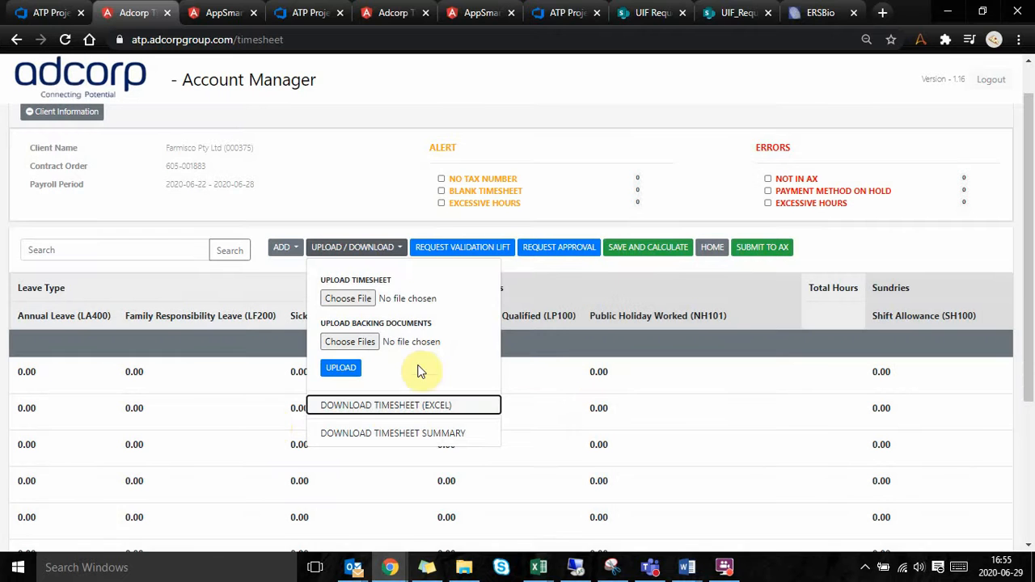
click(81, 536)
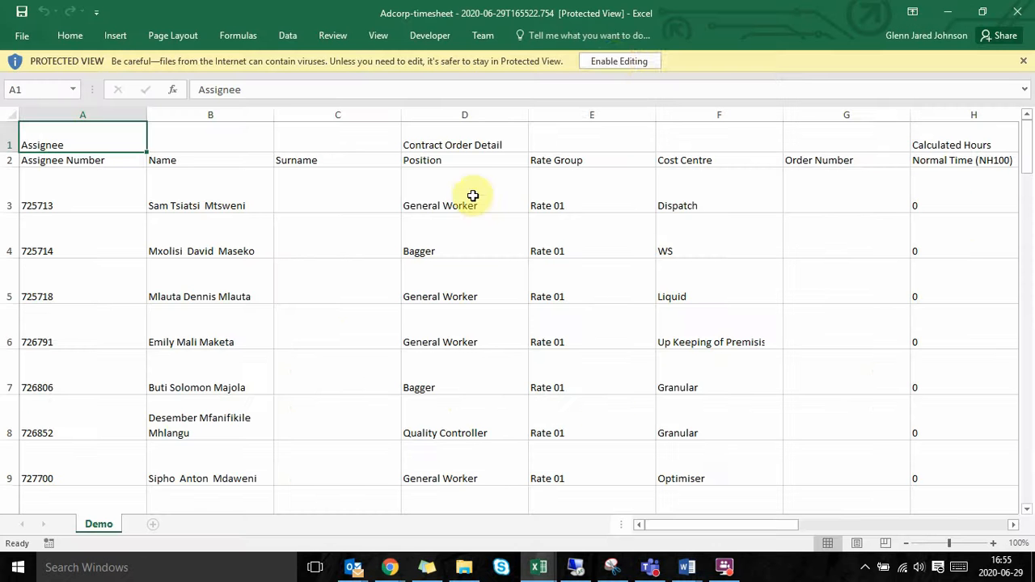
click(613, 60)
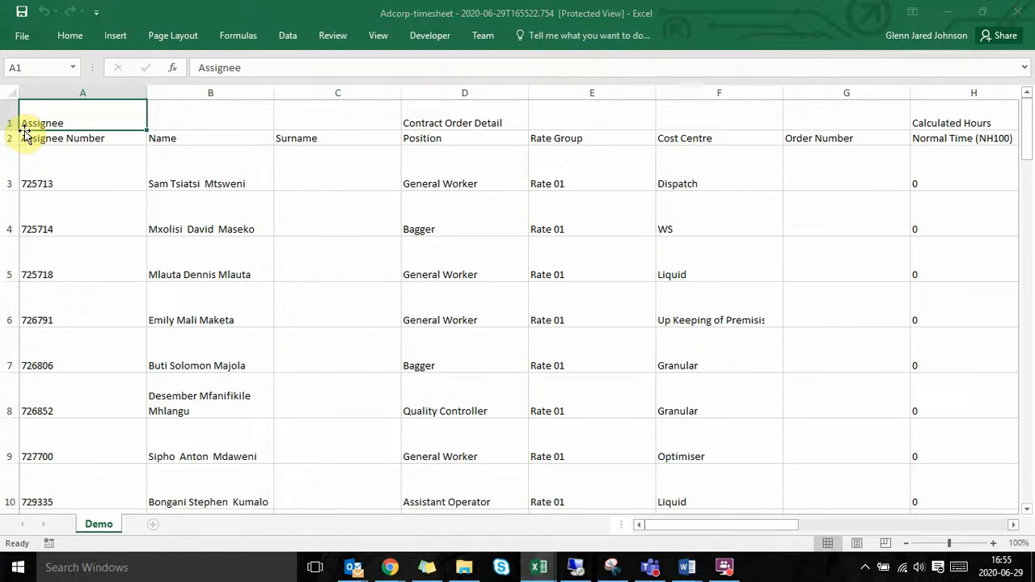
Step: Turn off text wrapping for the whole Demo sheet and autofit its column widths
click(12, 157)
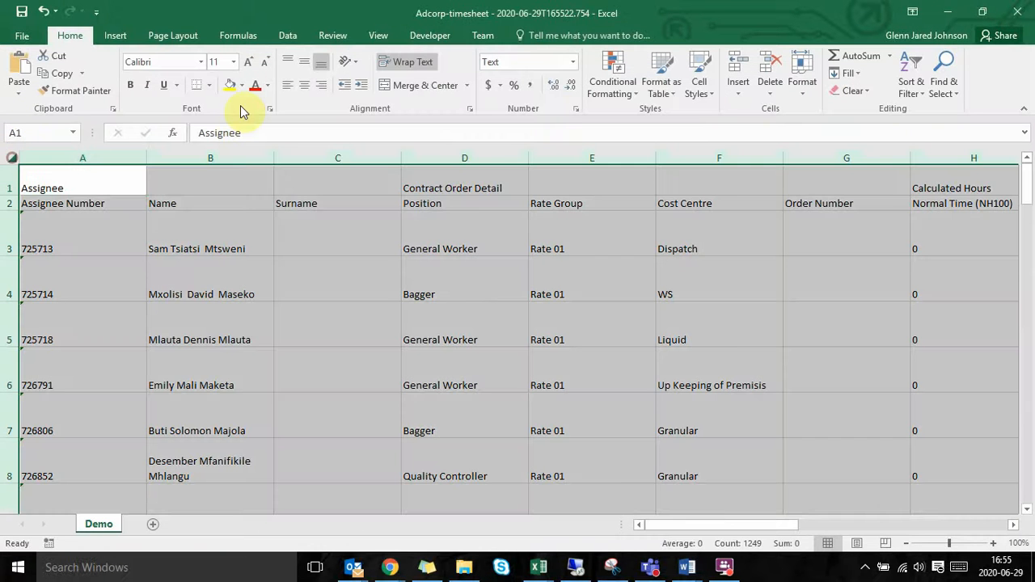
click(405, 62)
double_click(146, 158)
Step: Examine the Calculated Hours headings for Normal Time (NH100), Overtime 1.50 (OT101) and Overtime 2.00 (OT102)
scroll(490, 259, right, 5)
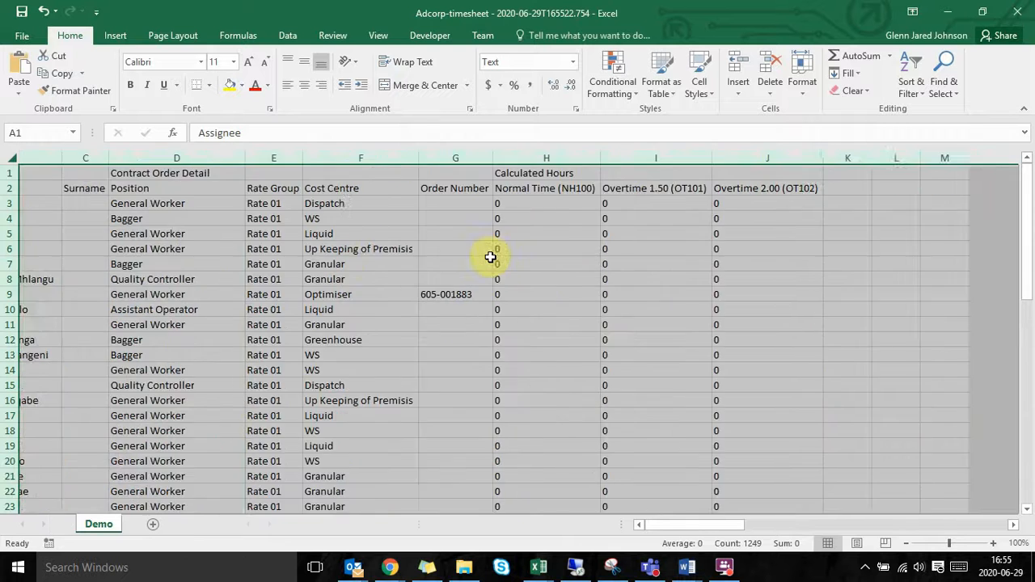
click(312, 190)
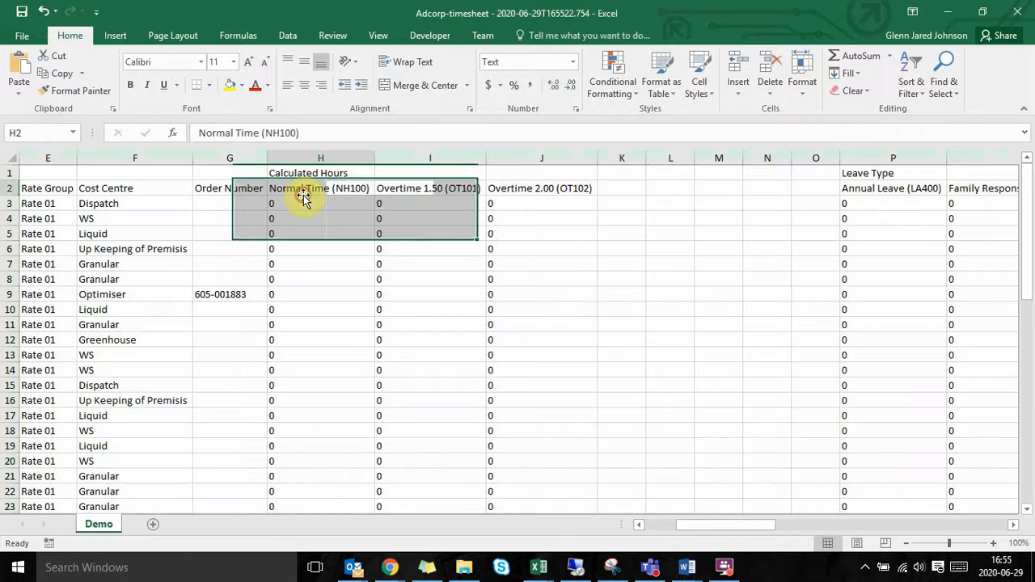
click(426, 192)
click(498, 186)
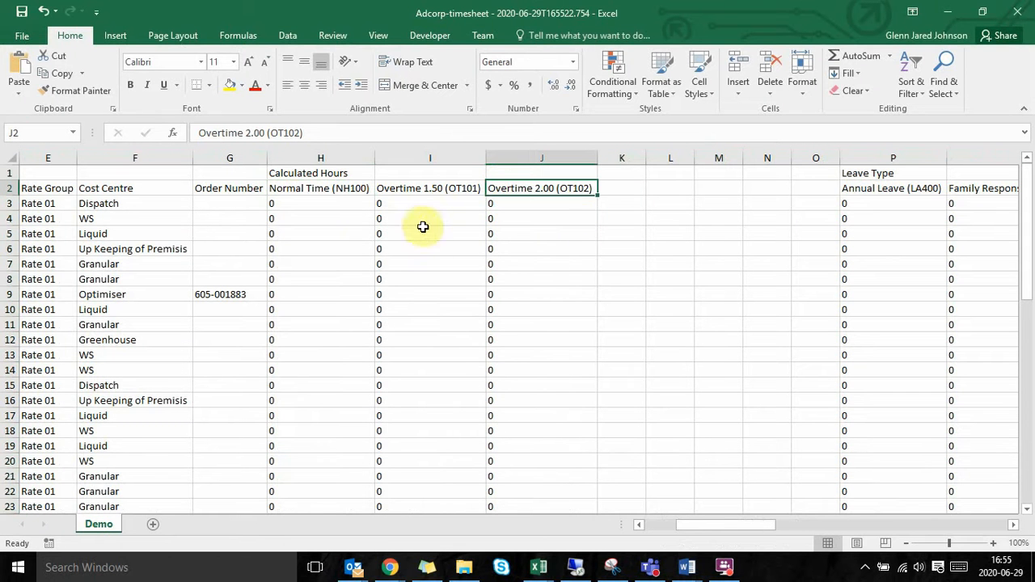
click(355, 199)
double_click(364, 189)
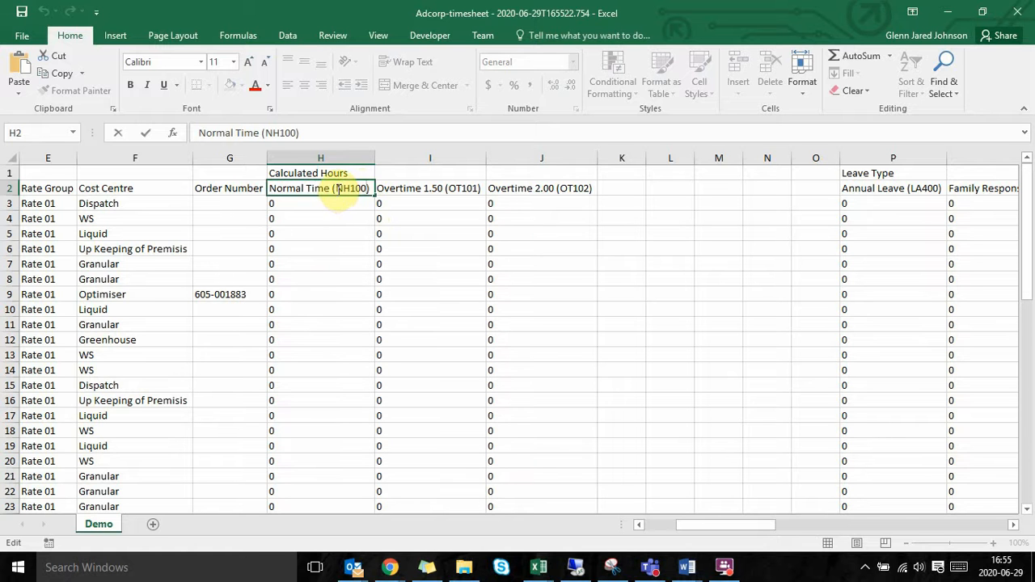
click(321, 250)
click(326, 189)
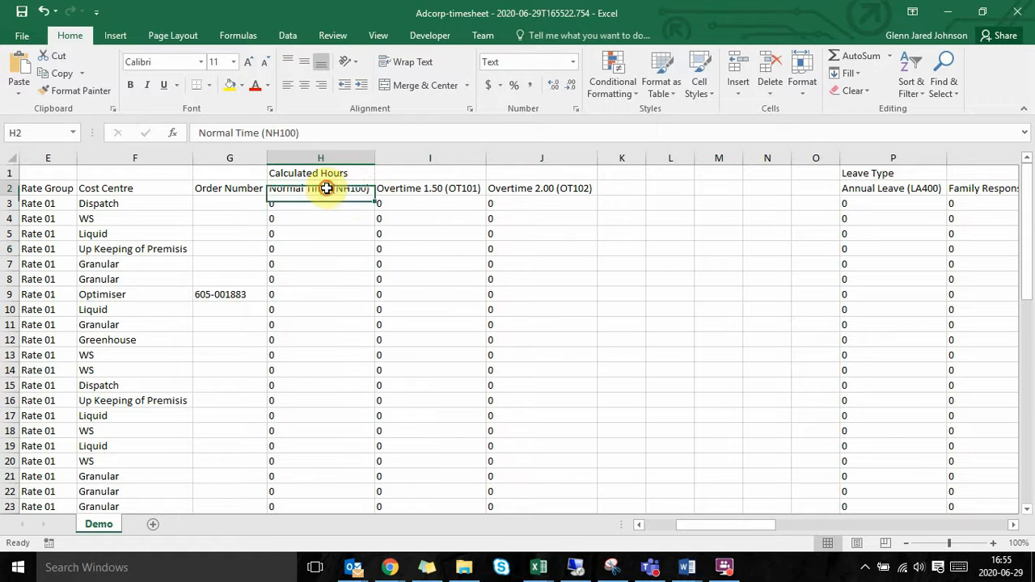
Step: Examine the time type codes in the Leave Type, Public Holidays and Sundries headings of the downloaded timesheet
scroll(667, 251, right, 3)
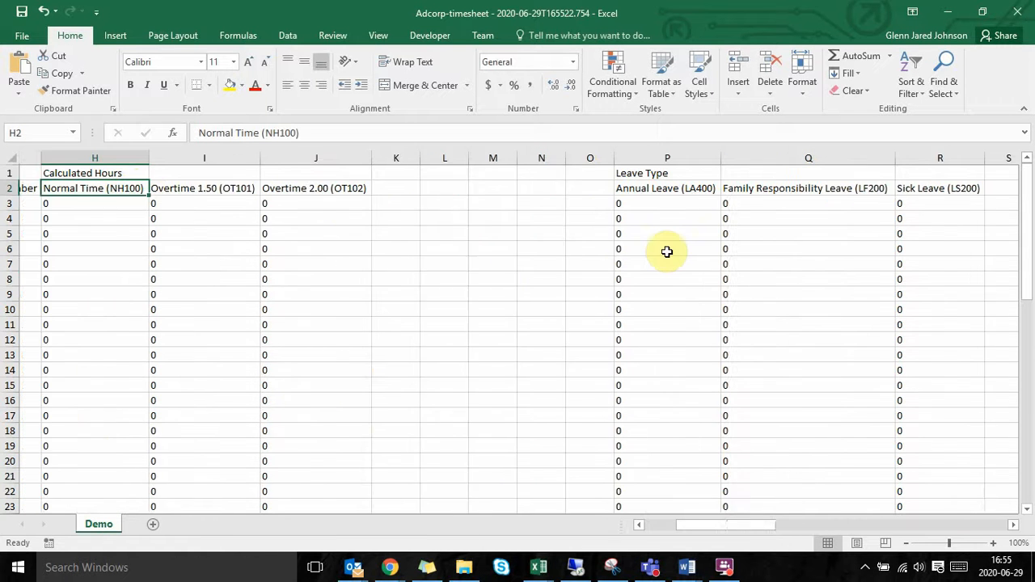
scroll(739, 201, right, 2)
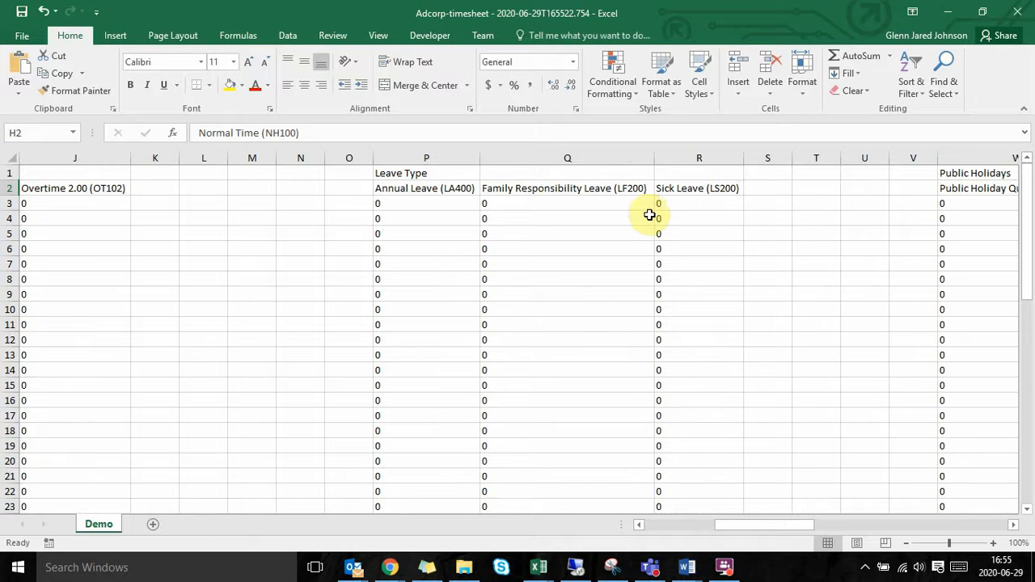
click(458, 190)
scroll(696, 288, right, 6)
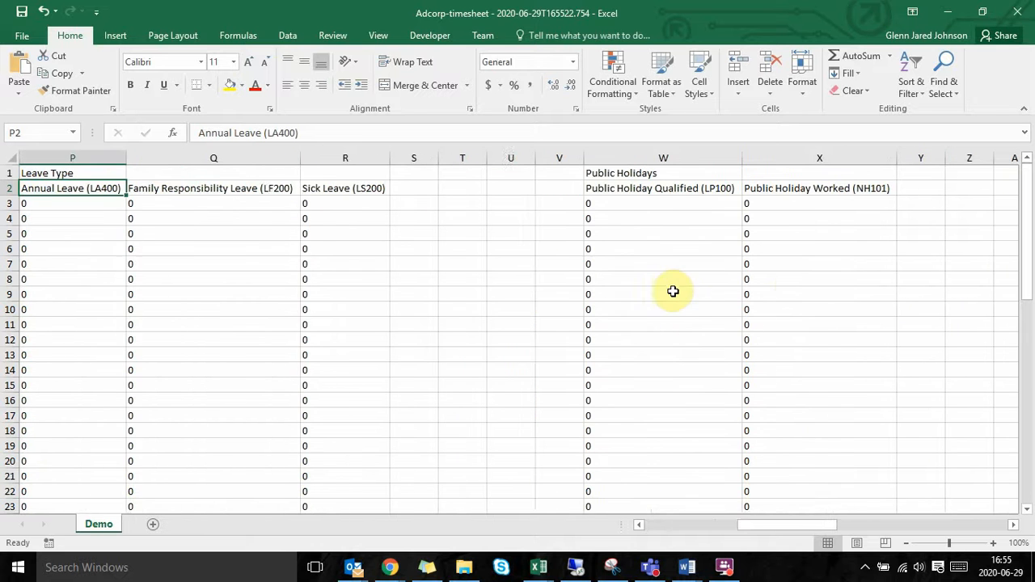
scroll(575, 288, right, 1)
double_click(620, 187)
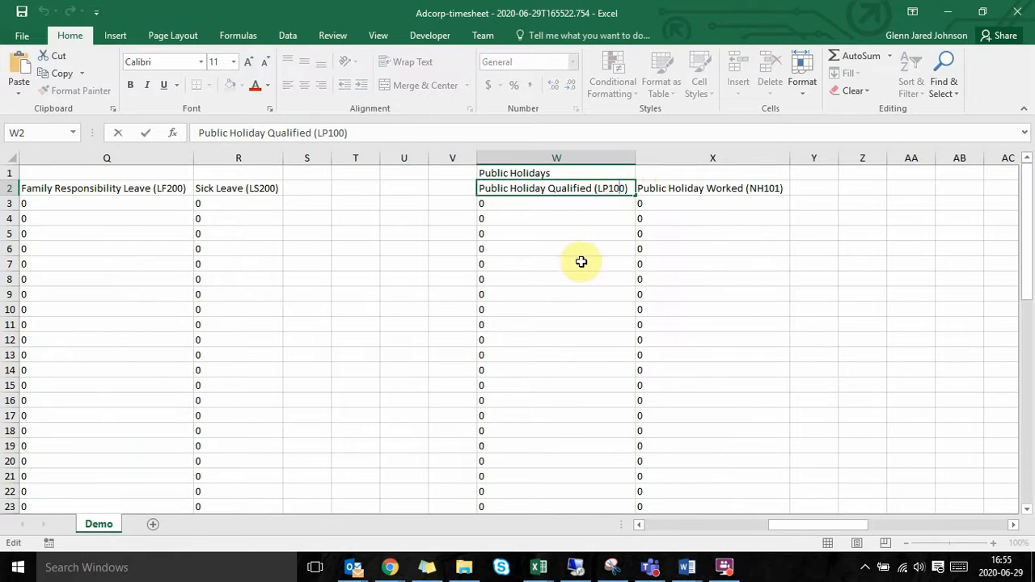
scroll(581, 262, right, 6)
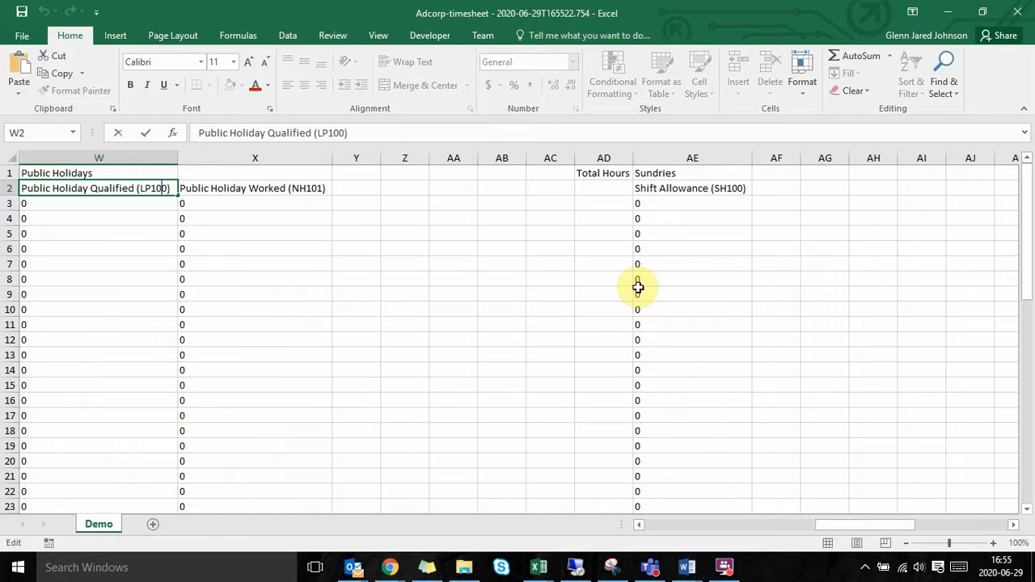
click(695, 203)
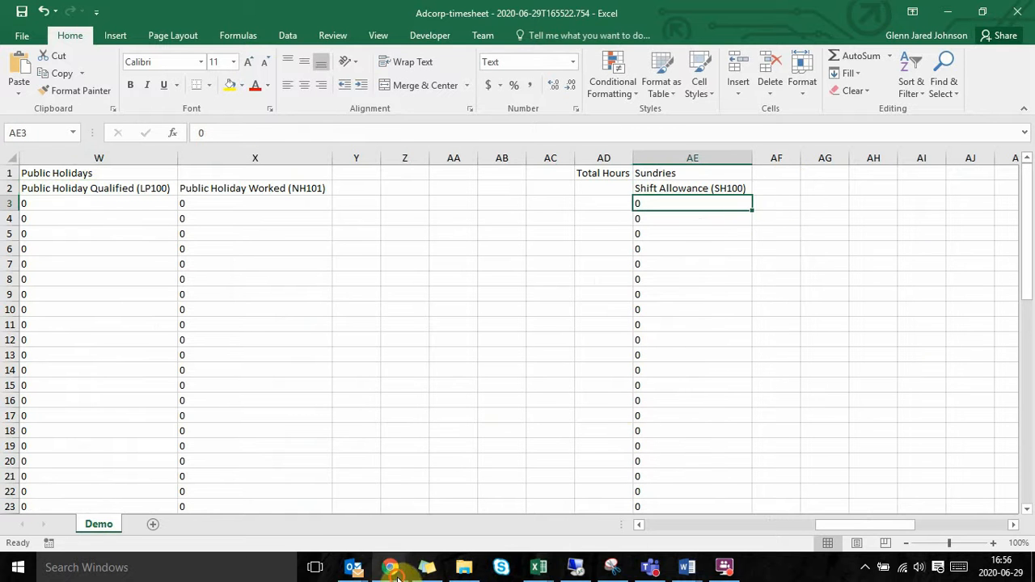
Step: Switch to the ATP timesheet in Chrome and close the upload and download options
mouse_move(390, 568)
click(555, 501)
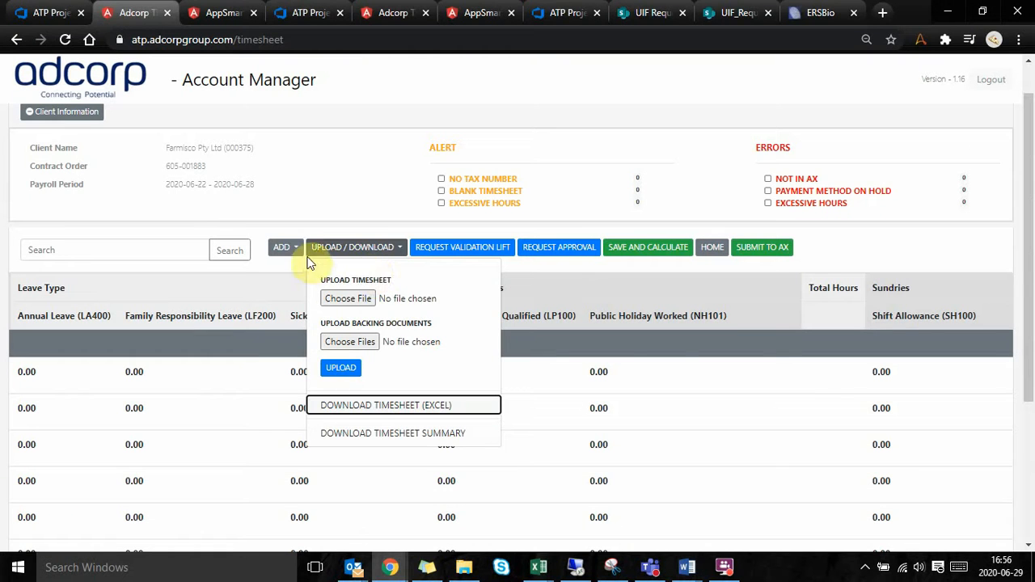
click(665, 360)
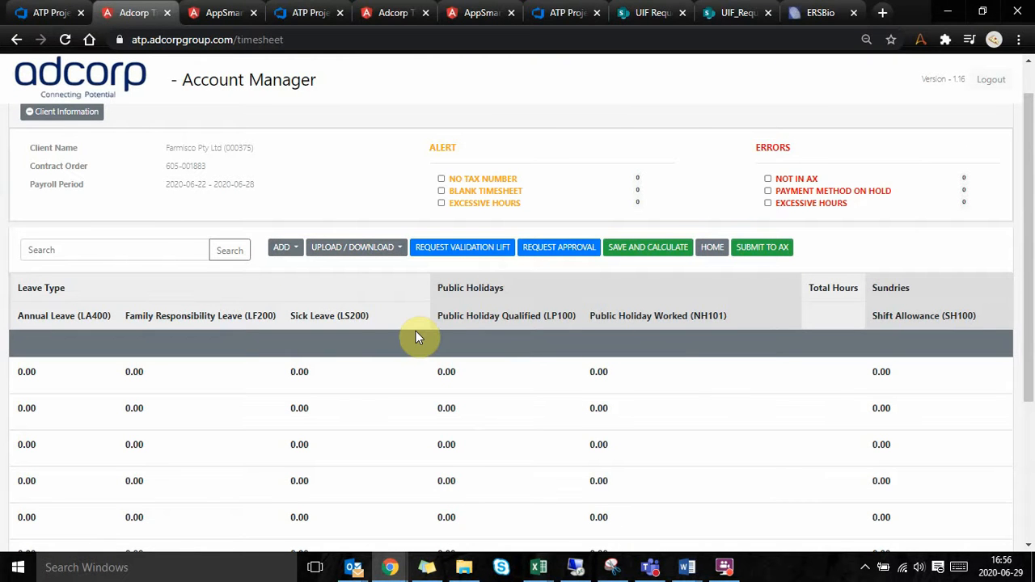
Step: Try entering Sh106 as a heading in cell AF2 of the Excel timesheet, discard it and return to ATP in Chrome
key(alt+Tab)
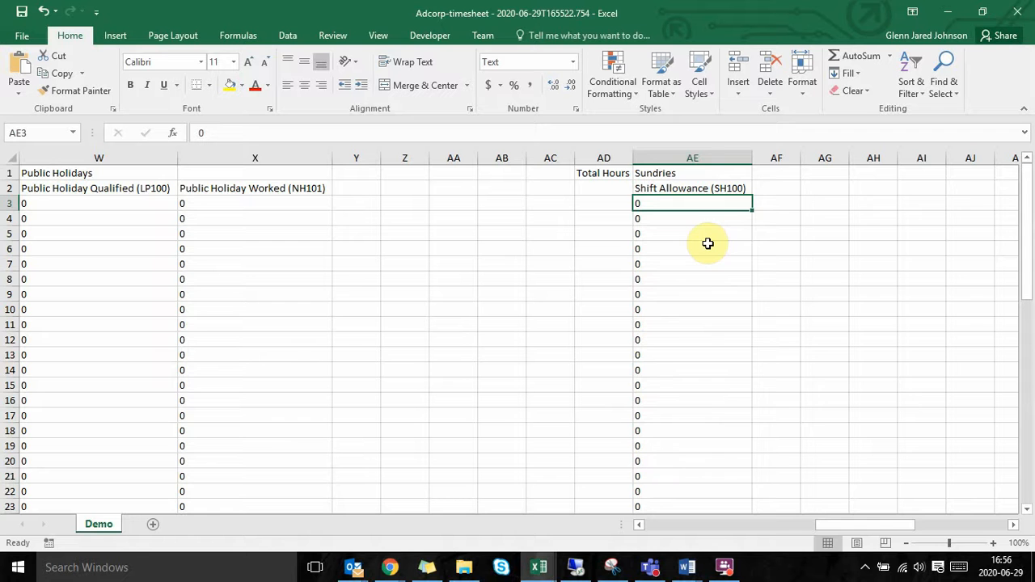
click(776, 158)
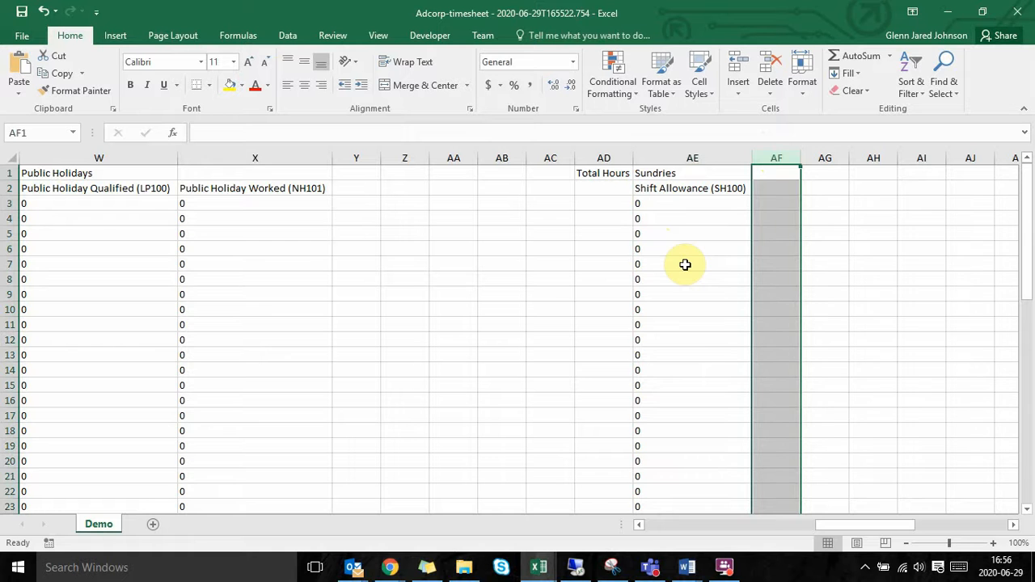
click(780, 187)
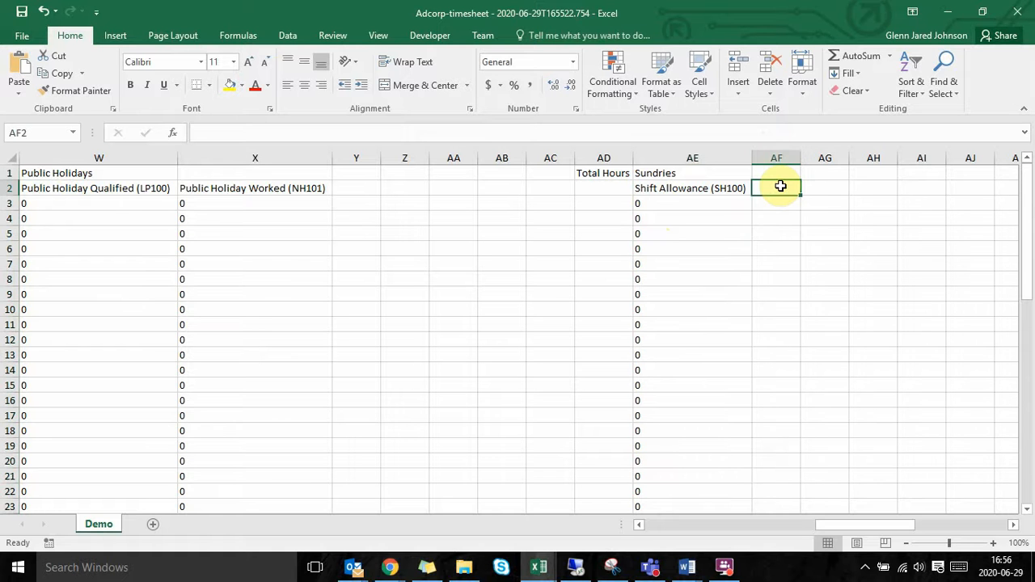
text(D)
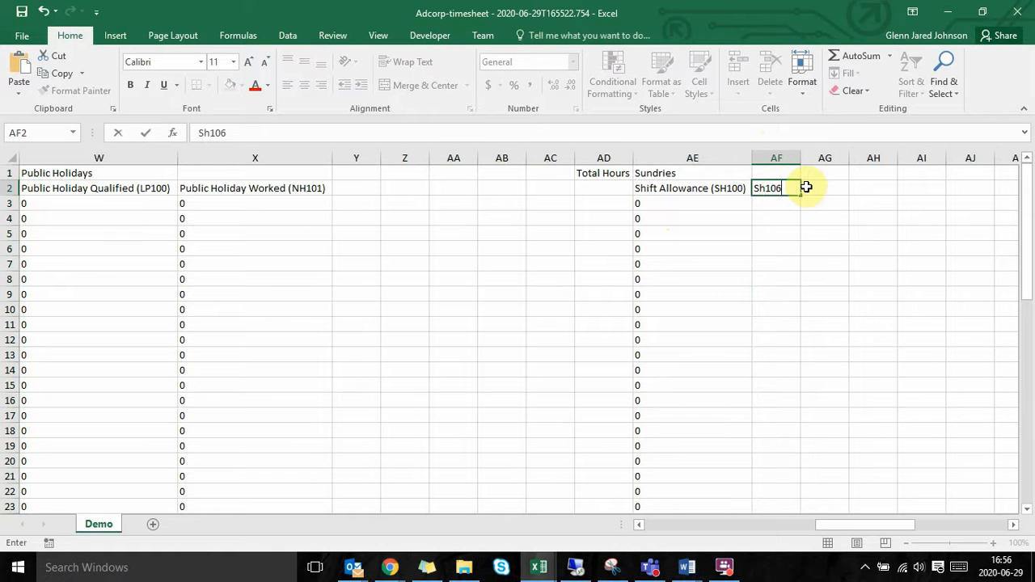
key(Escape)
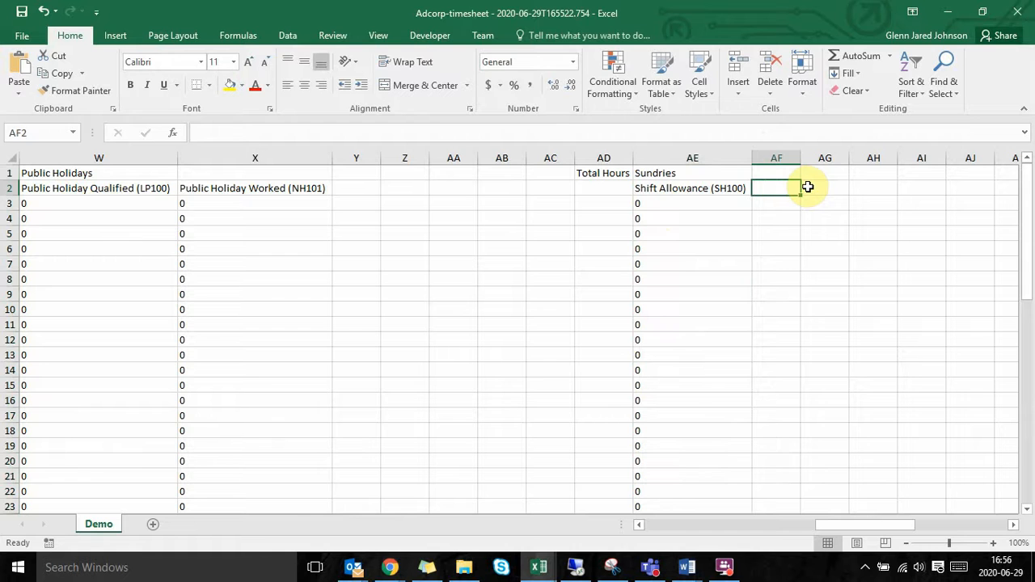
key(alt+Tab)
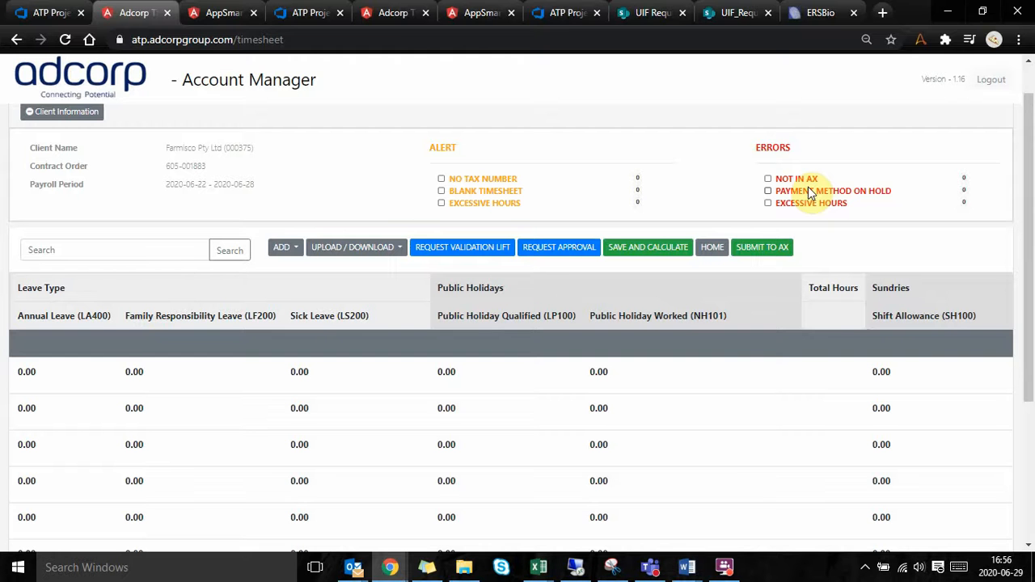
Step: Open the timesheet's Additional Capture list of time types
click(298, 252)
click(343, 250)
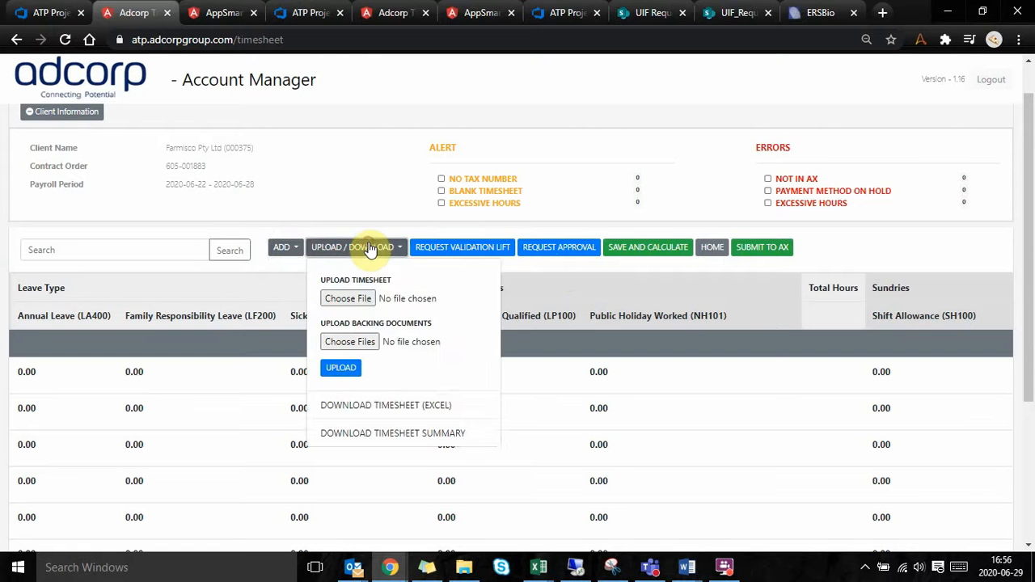
click(294, 253)
click(347, 291)
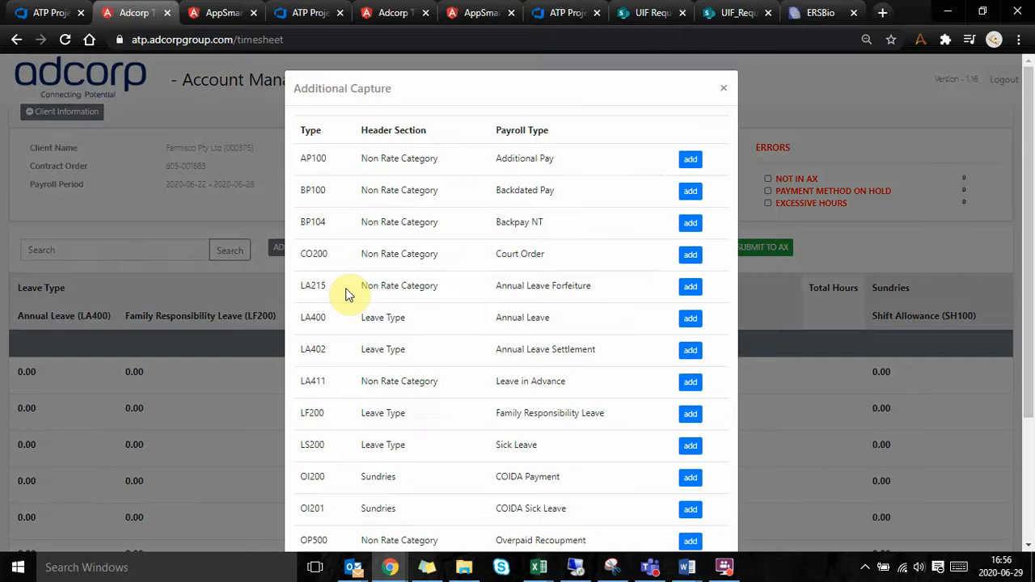
Step: Search the Additional Capture list for the time type code sh106
scroll(407, 363, down, 1)
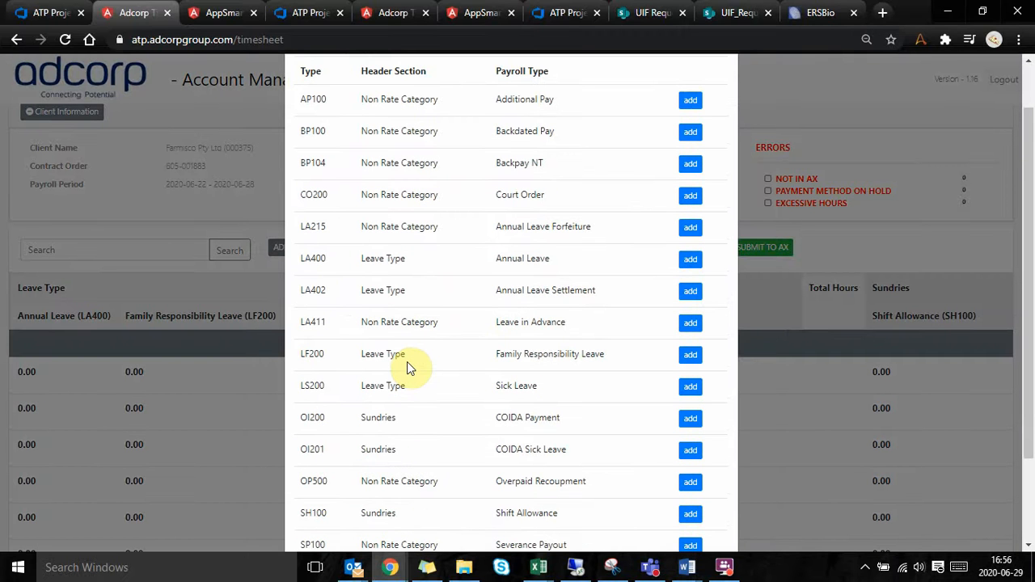
key(ctrl+f)
text(sh10)
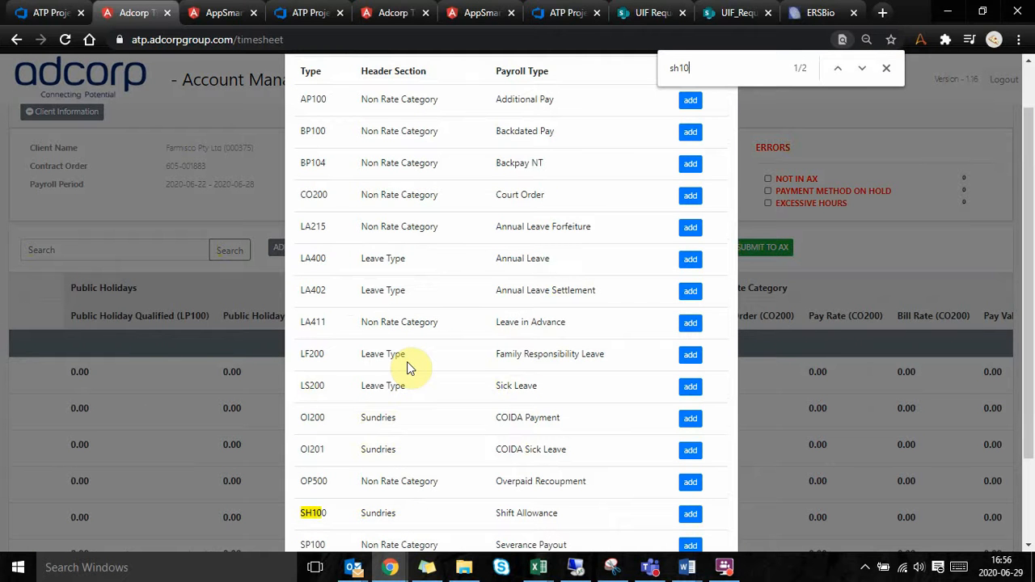
text(6)
scroll(388, 495, down, 2)
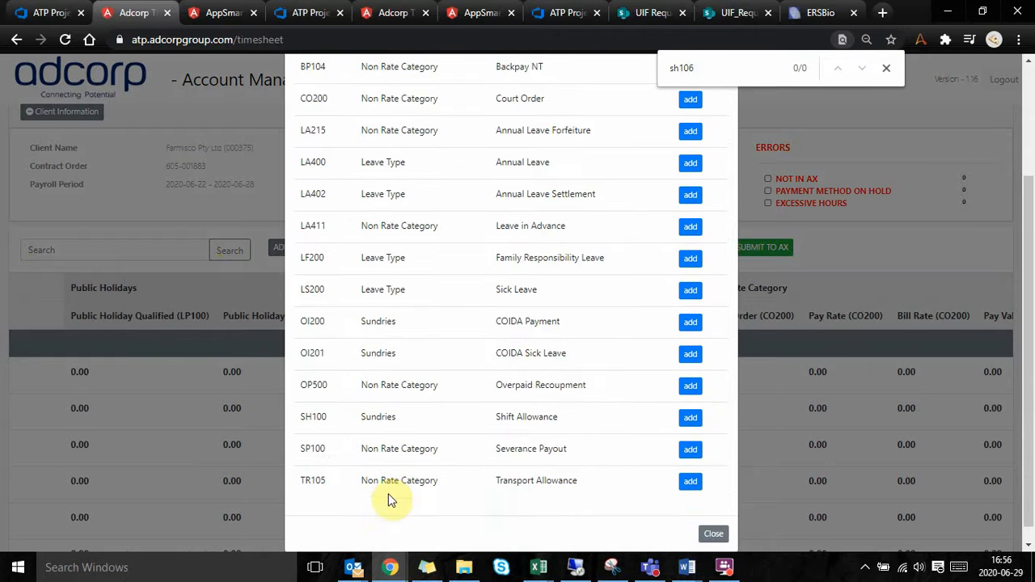
scroll(427, 405, up, 1)
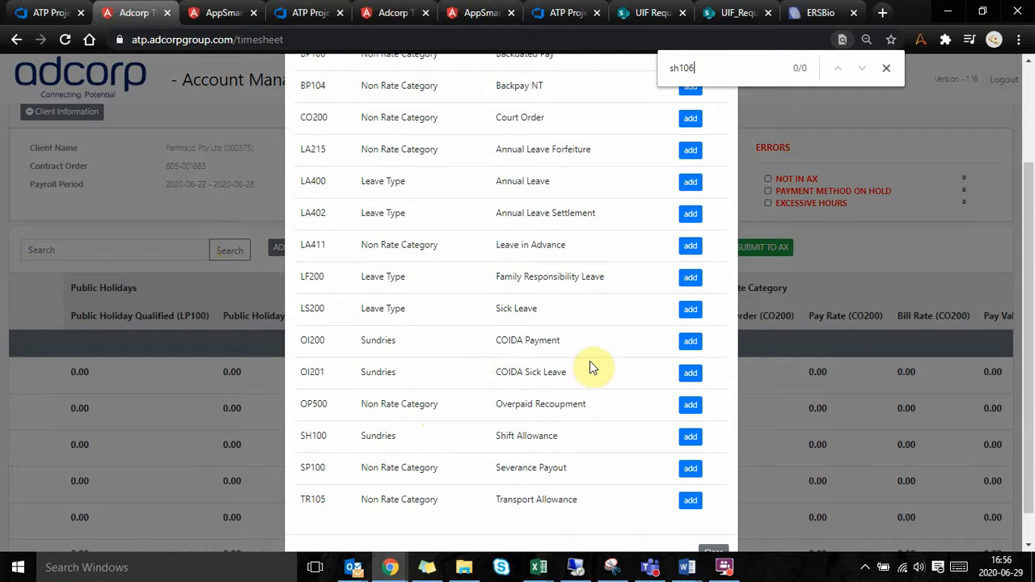
Step: Add the COIDA Payment time type (OI200) to the timesheet and expand the first assignee's row
click(692, 343)
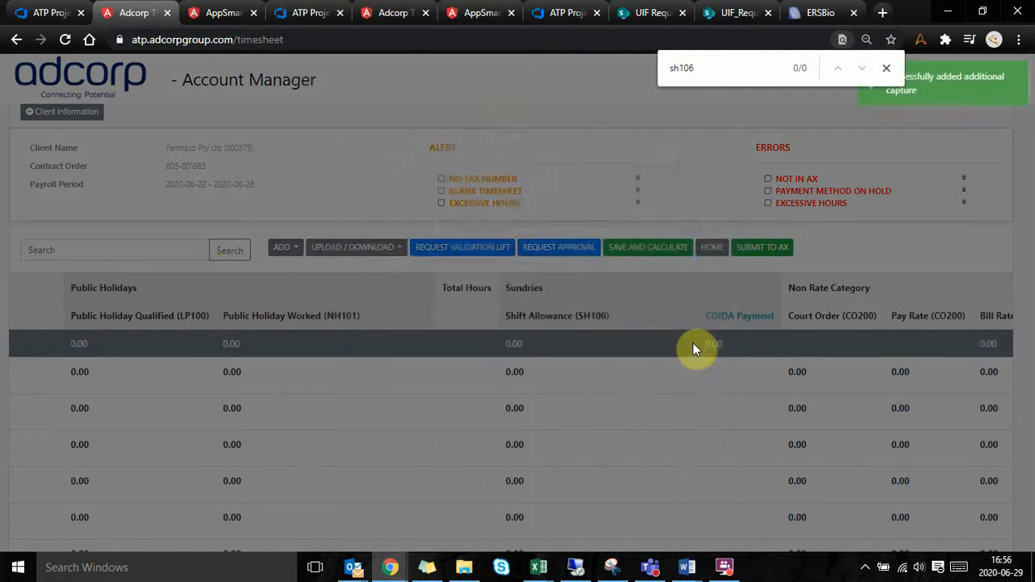
scroll(436, 414, left, 5)
scroll(436, 412, left, 6)
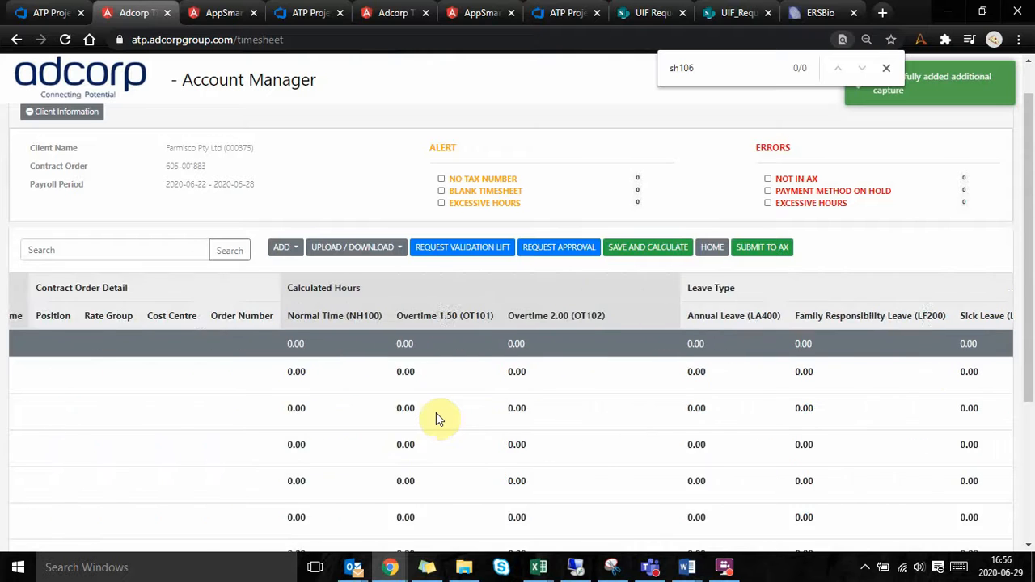
click(51, 379)
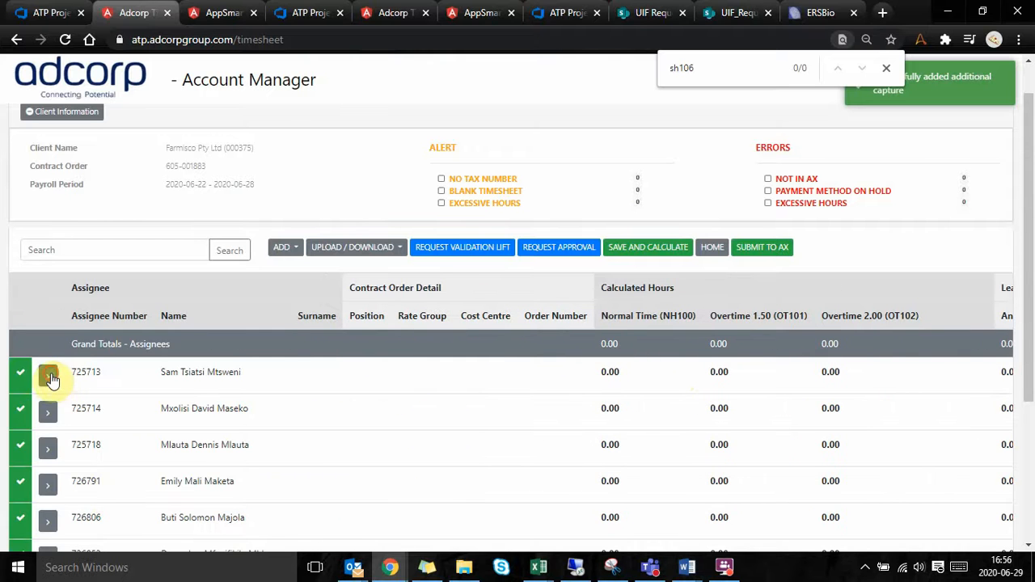
Step: Enter 8 under COIDA Payment for the first assignee and save and calculate the timesheet
scroll(296, 365, right, 6)
scroll(296, 368, right, 8)
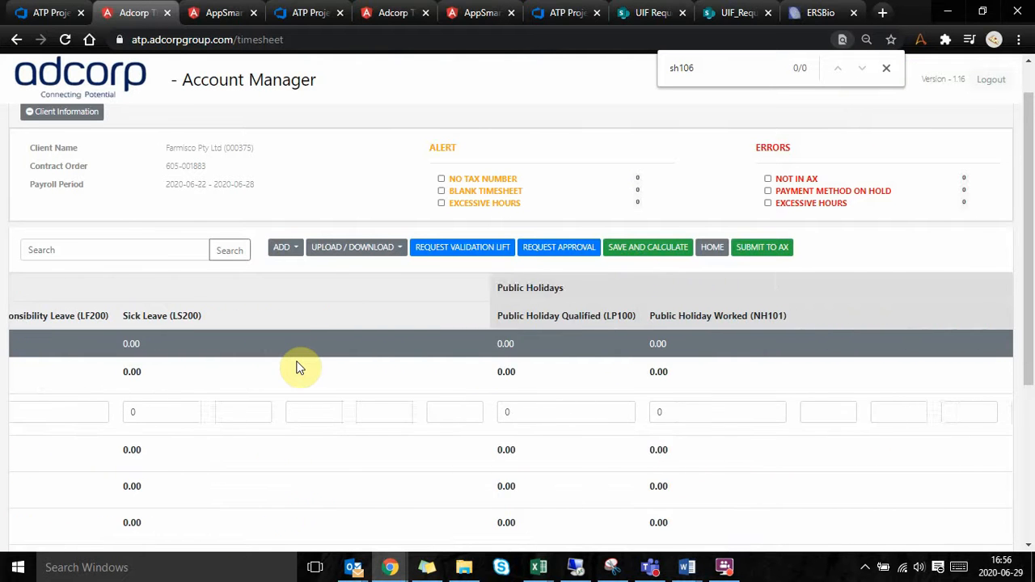
scroll(296, 366, right, 6)
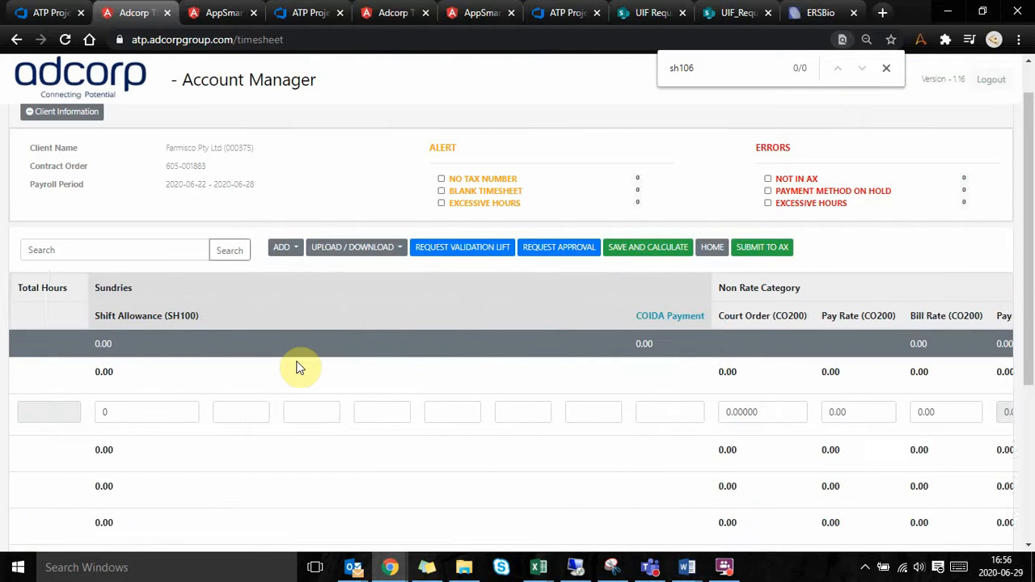
click(655, 414)
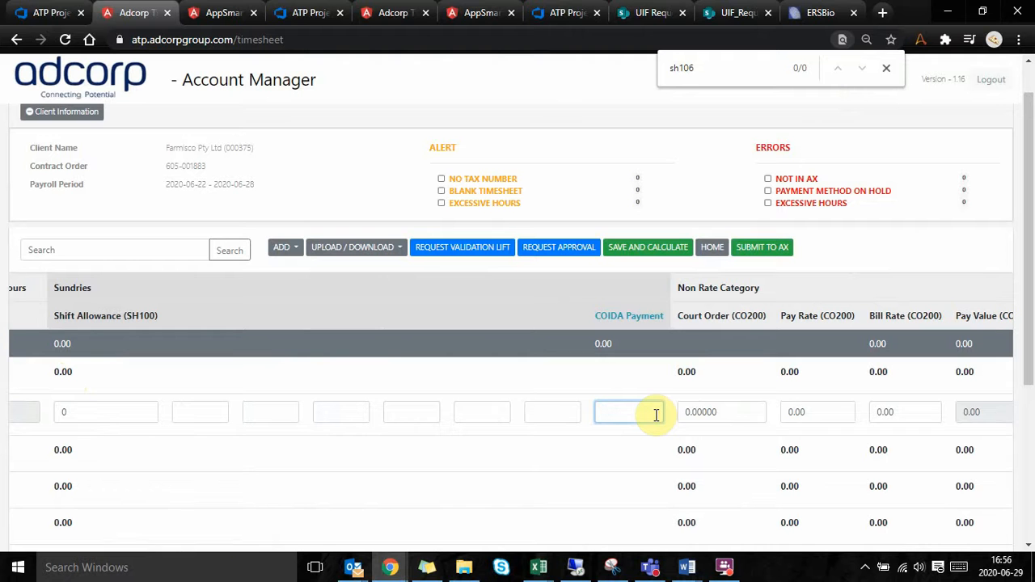
text(8)
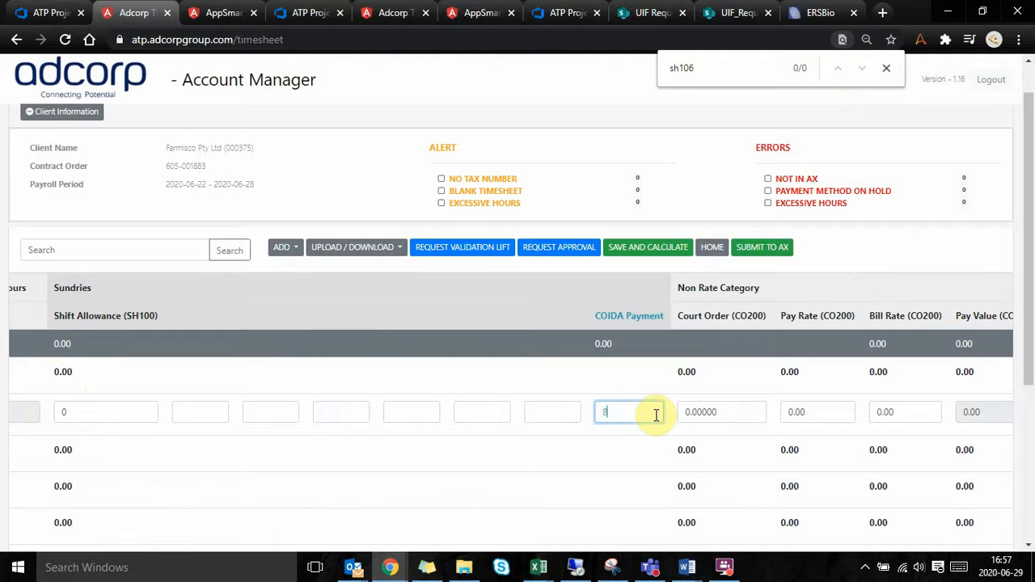
click(639, 251)
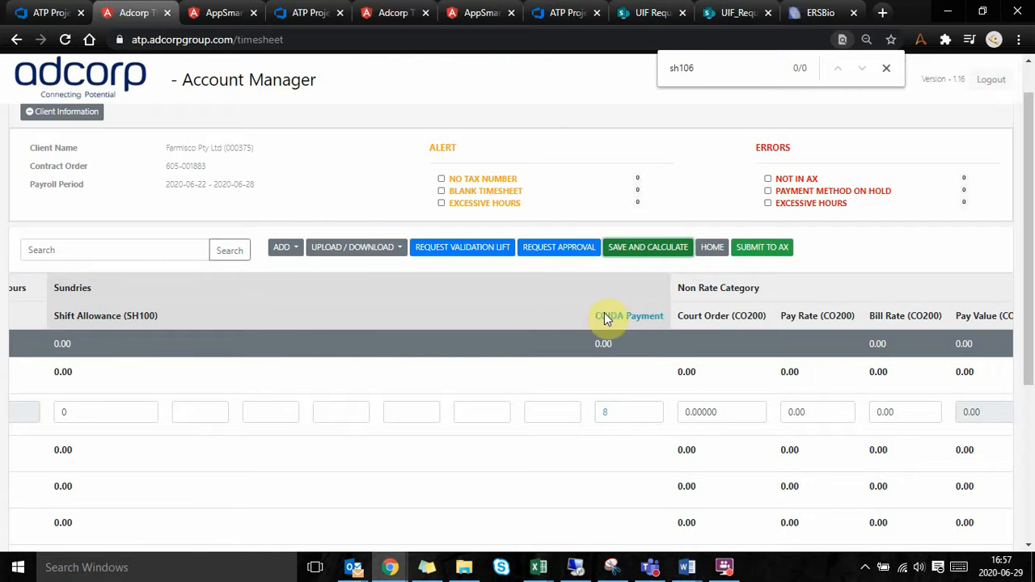
scroll(566, 355, up, 1)
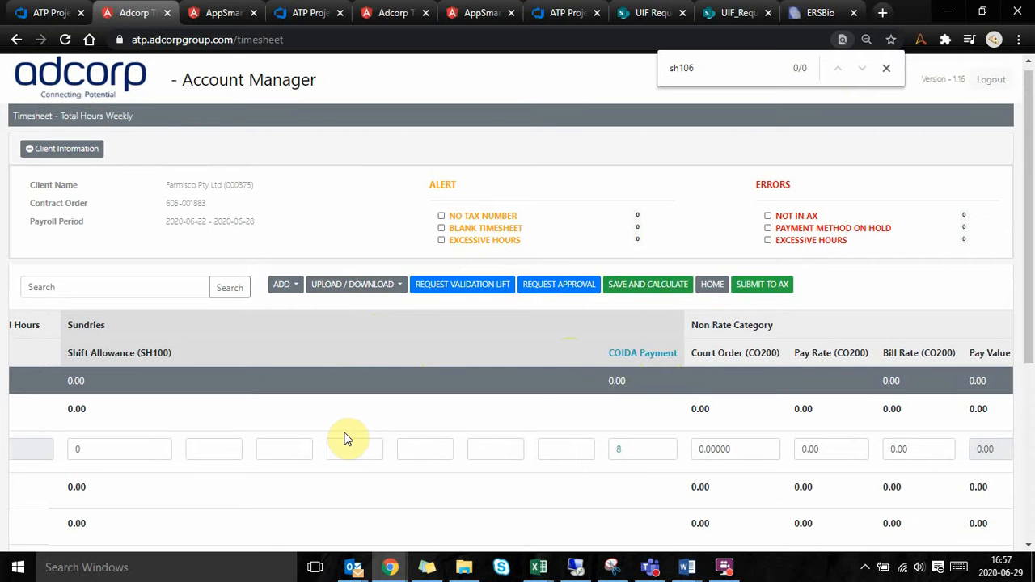
scroll(331, 386, left, 3)
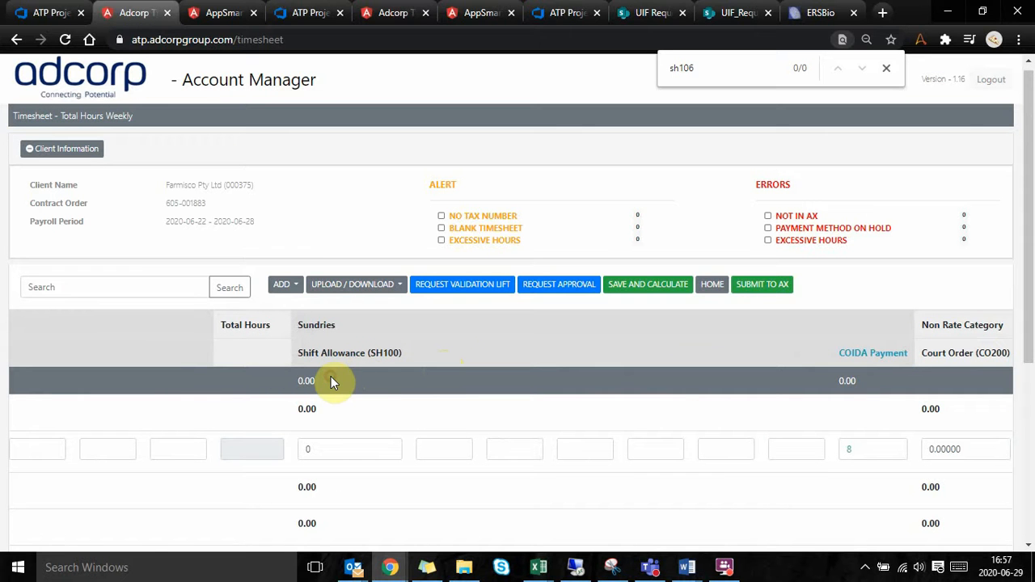
scroll(331, 380, left, 5)
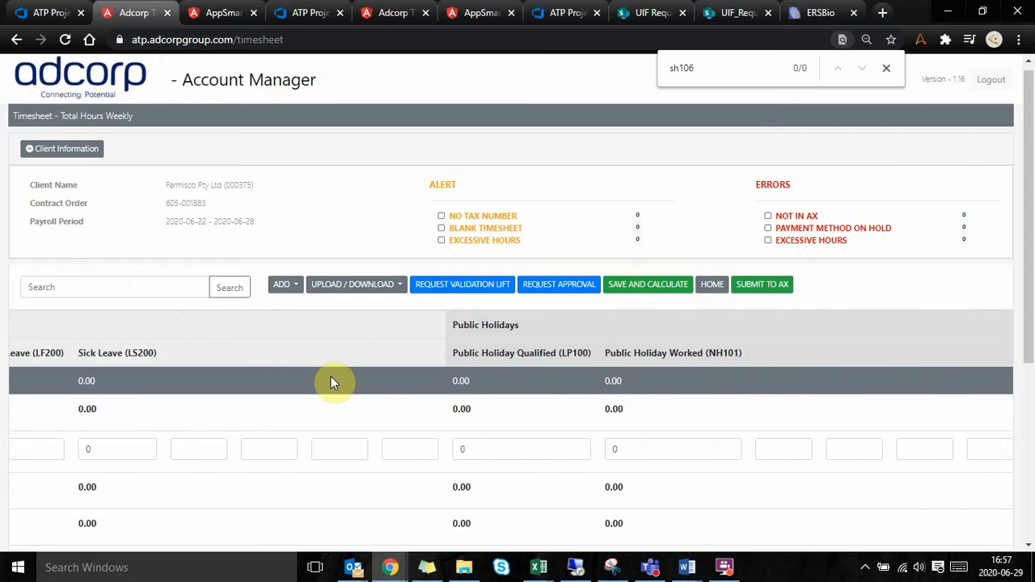
scroll(331, 380, left, 3)
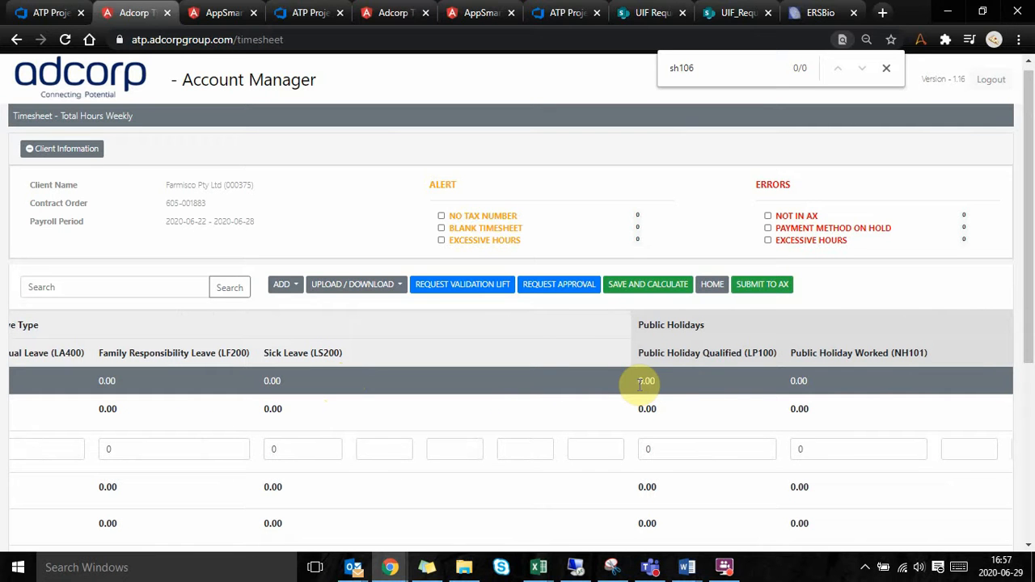
Step: Switch to the Time Bot how-to document in Word and read the rules for the email subject line and date range format
mouse_move(687, 567)
click(936, 486)
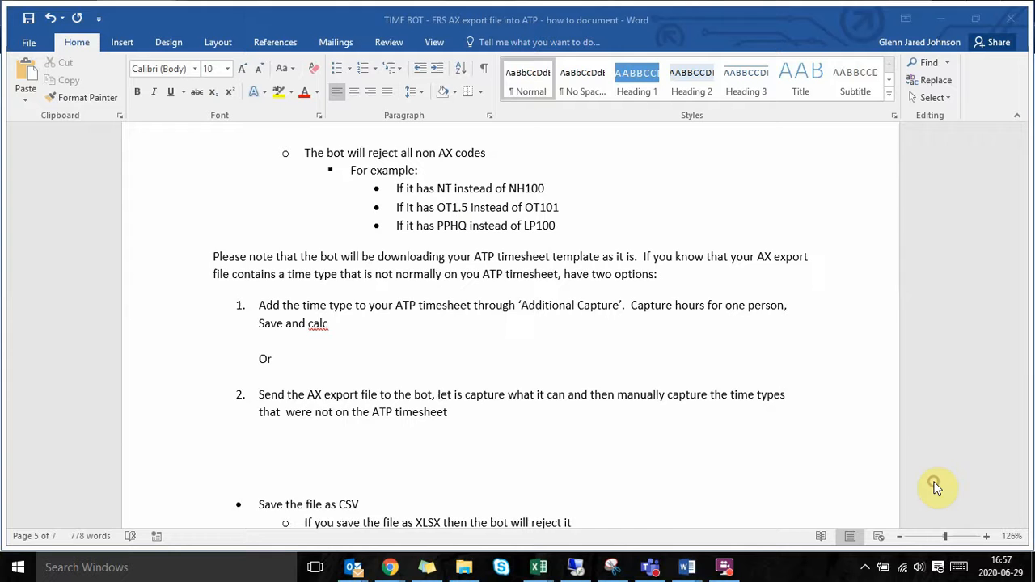
scroll(441, 327, down, 15)
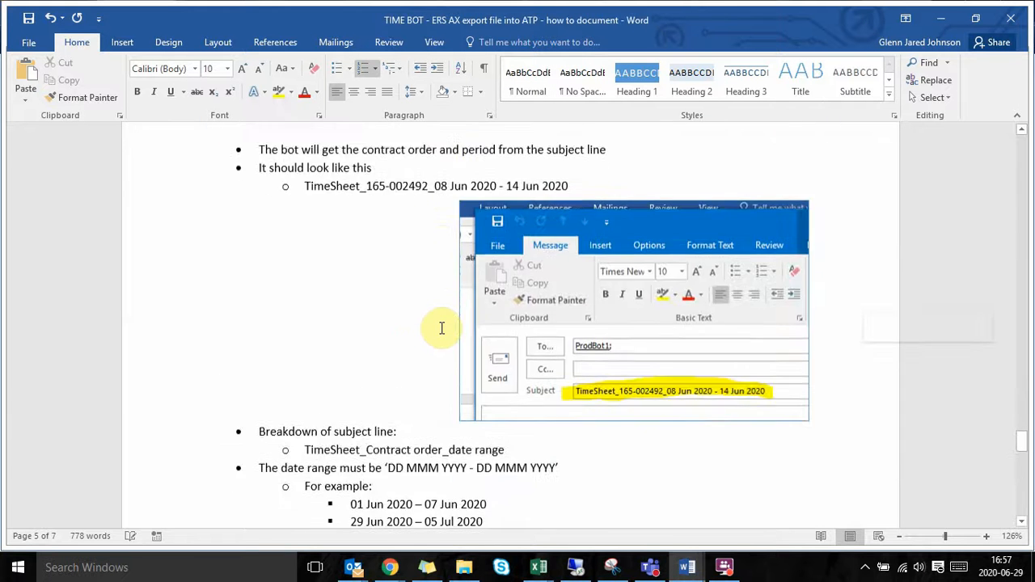
scroll(442, 328, down, 5)
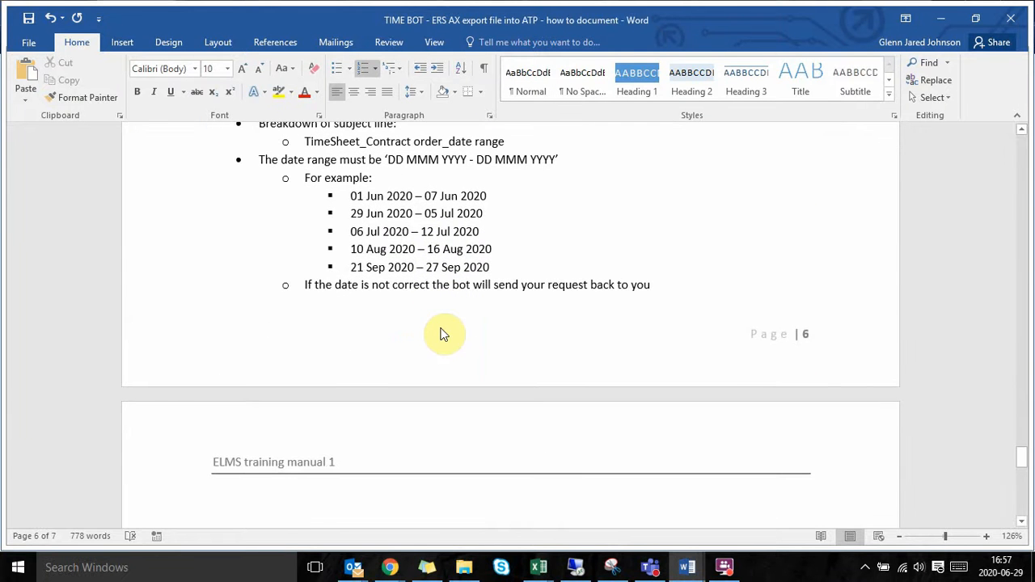